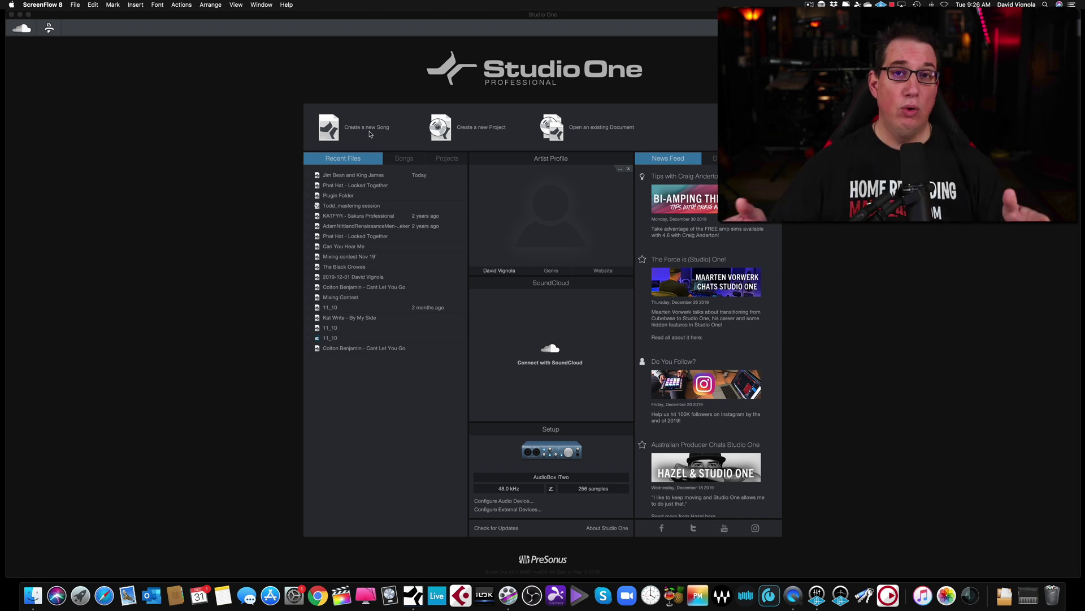
# Step: Start creating a new song and reposition its setup dialog
pyautogui.click(288, 133)
pyautogui.click(350, 128)
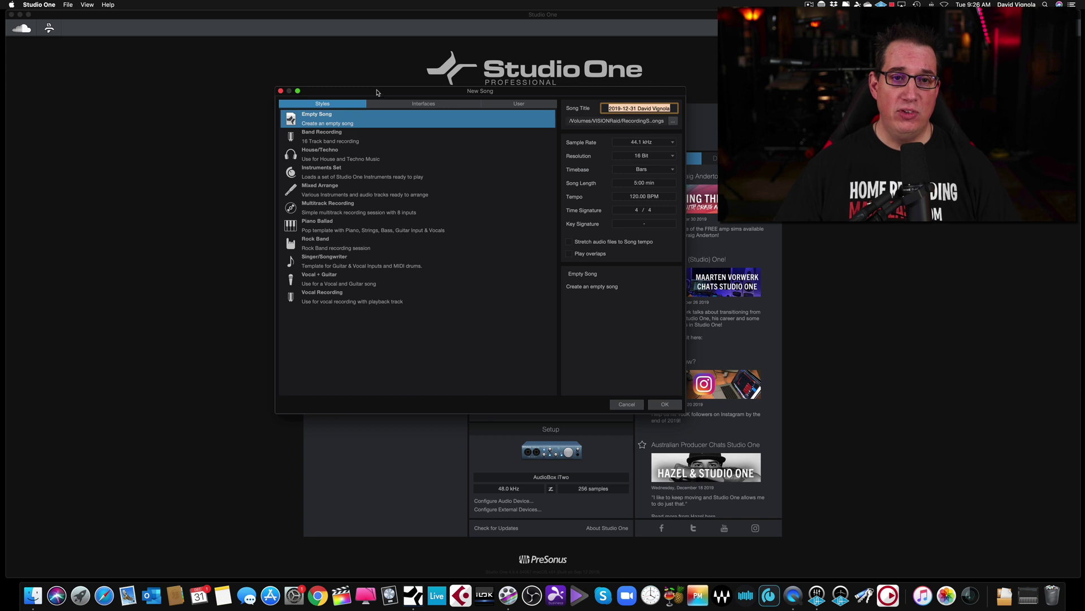
pyautogui.moveTo(377, 92); pyautogui.dragTo(385, 111)
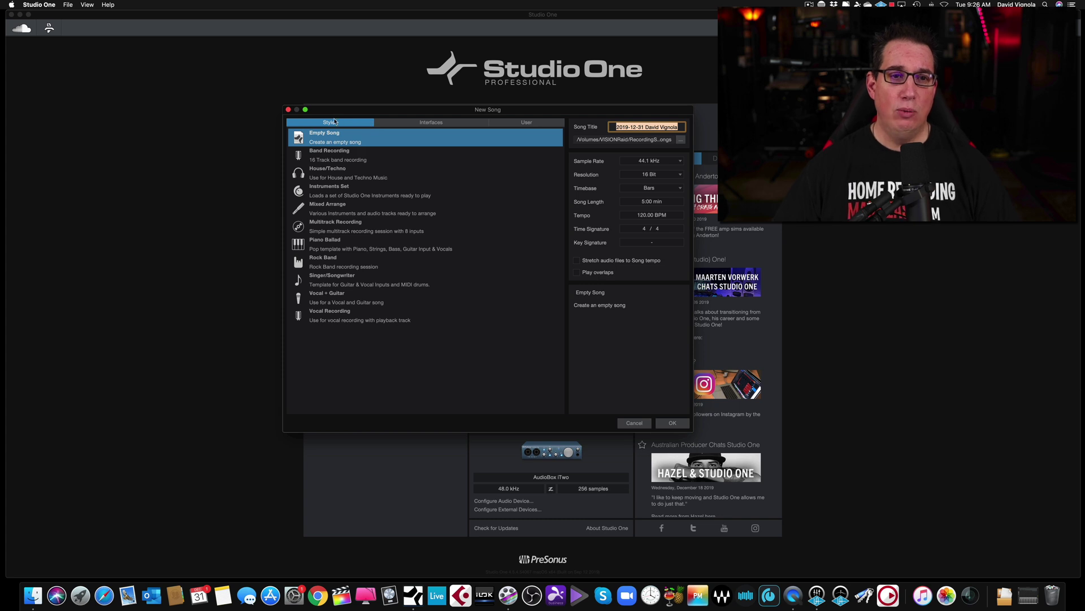
# Step: Examine the style, interface and user templates available for a new song, finishing on the user templates
pyautogui.click(412, 123)
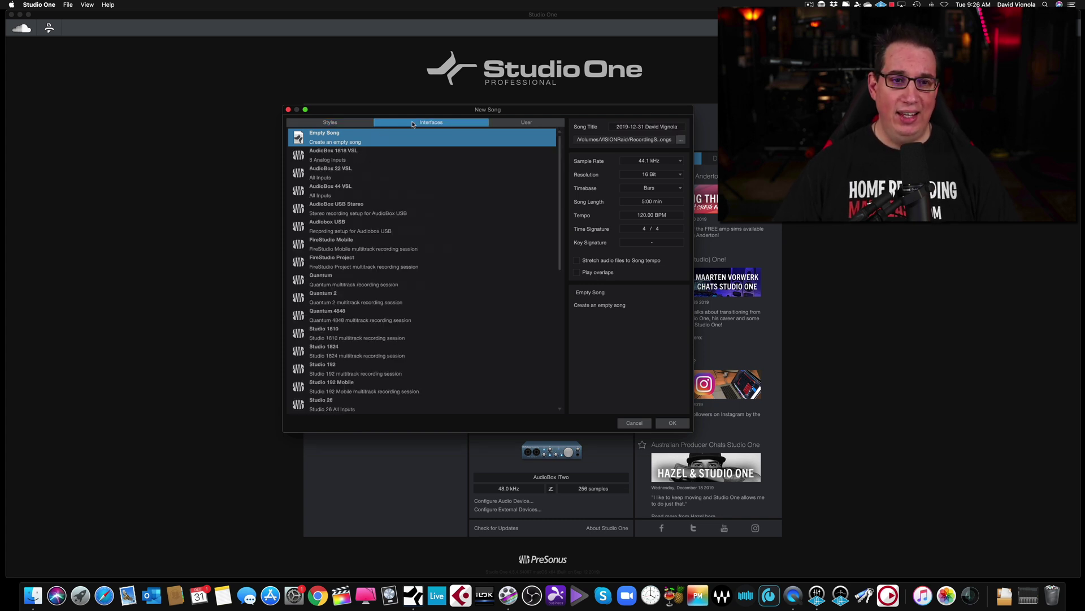
pyautogui.click(514, 124)
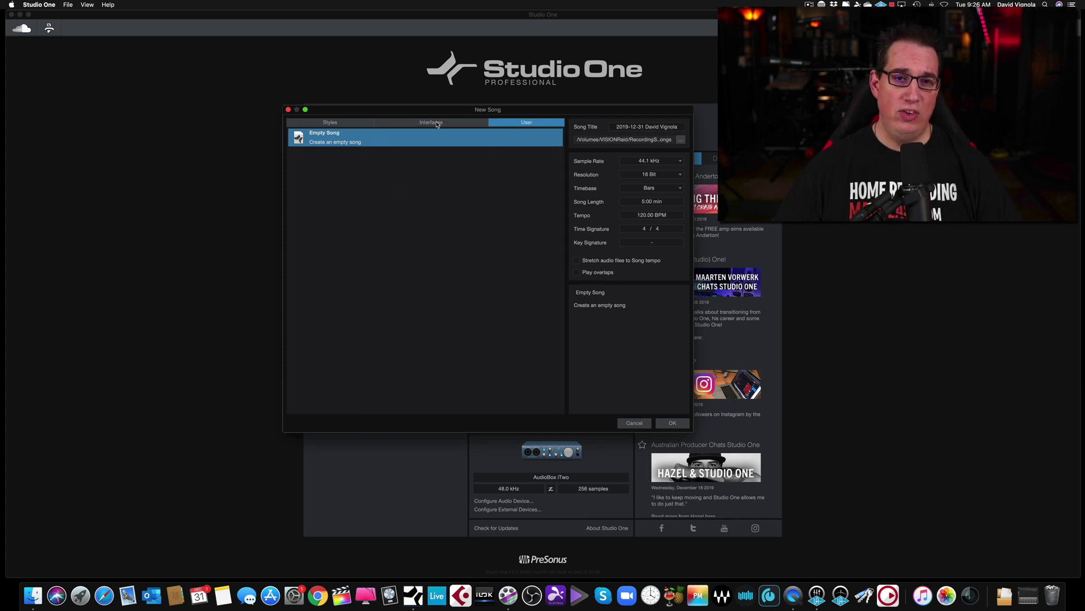
pyautogui.click(317, 124)
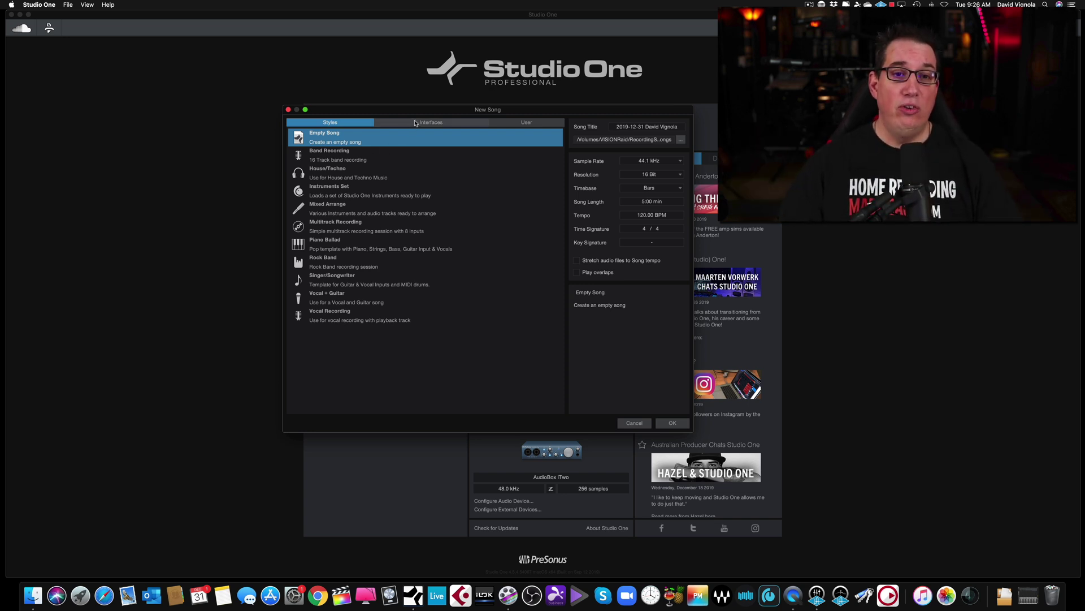
pyautogui.click(415, 122)
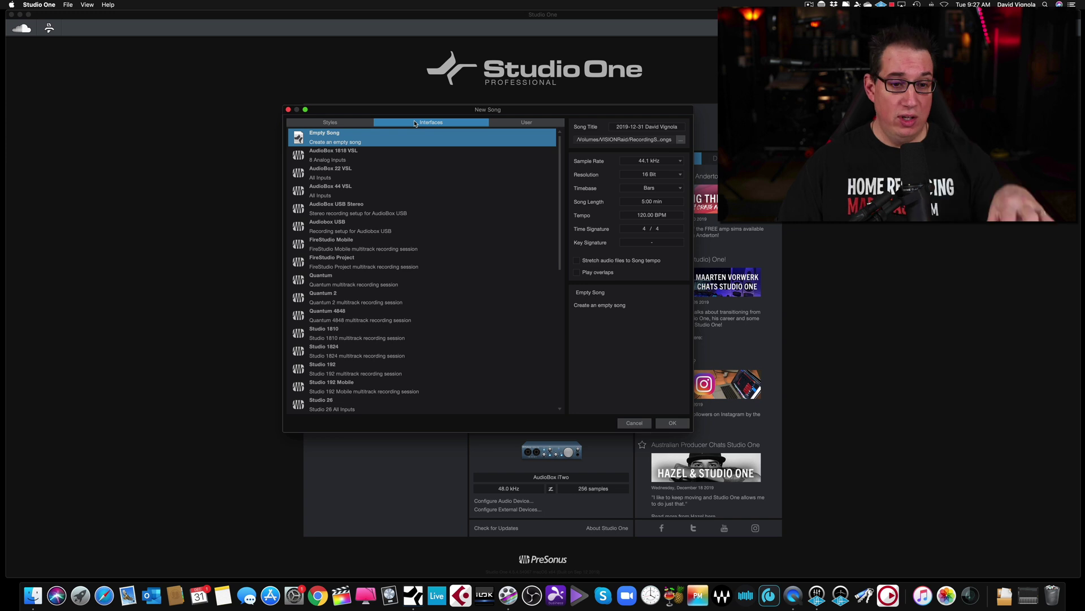
pyautogui.scroll(-5, 362, 195)
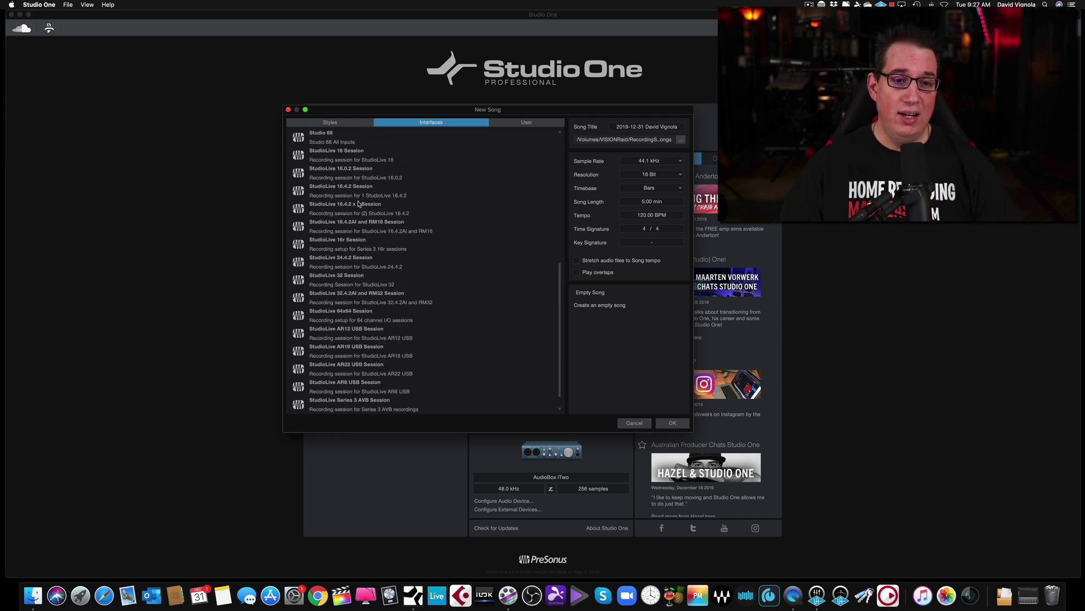
pyautogui.scroll(5, 324, 342)
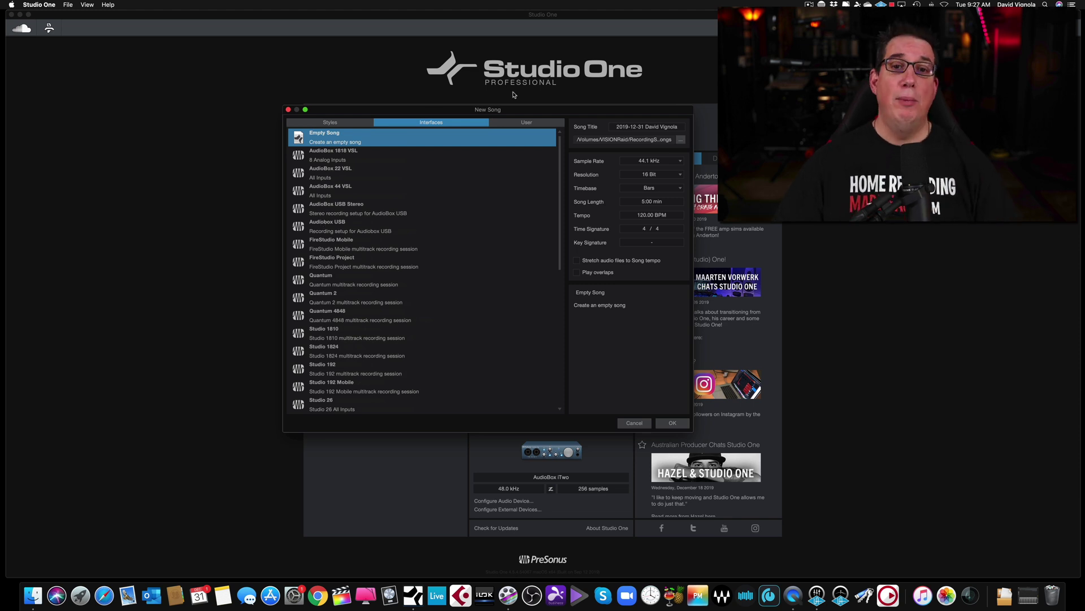
pyautogui.click(523, 127)
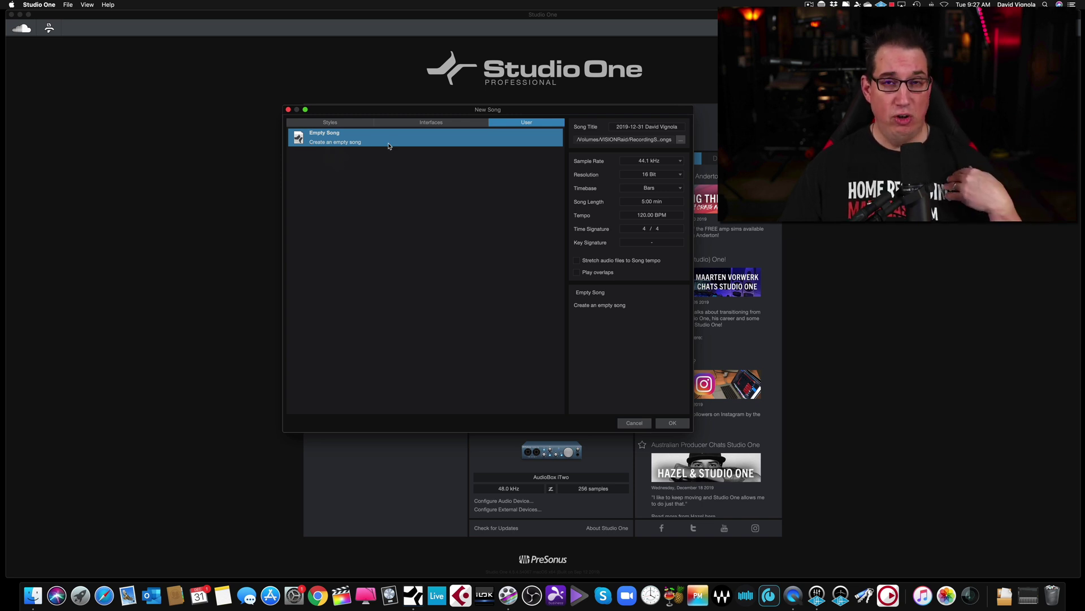
# Step: Set the new song's title to "Template-mixing 2020"
pyautogui.click(635, 127)
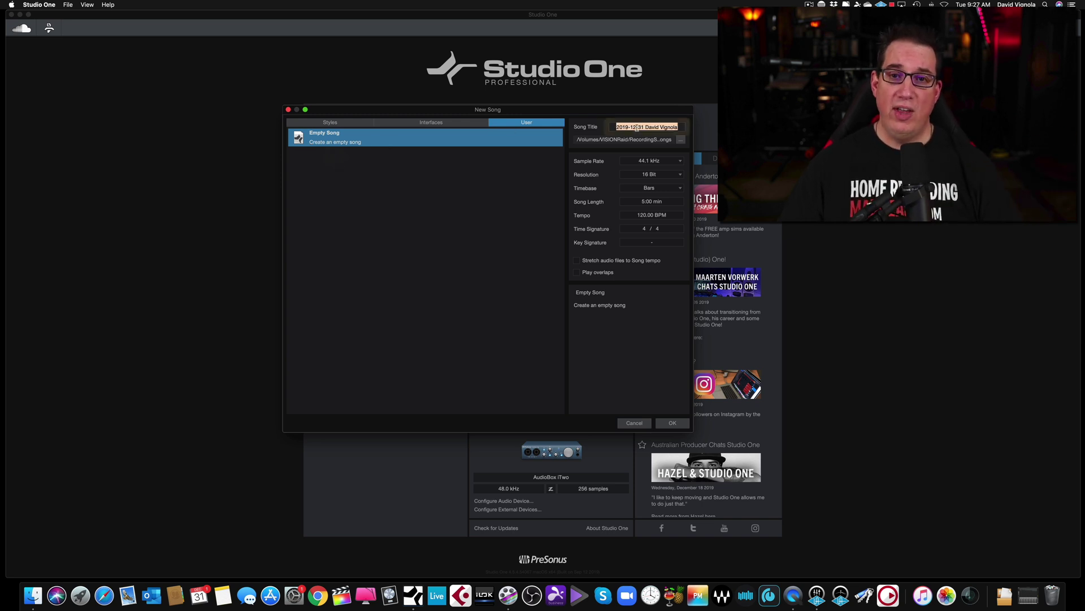
pyautogui.press('BackSpace')
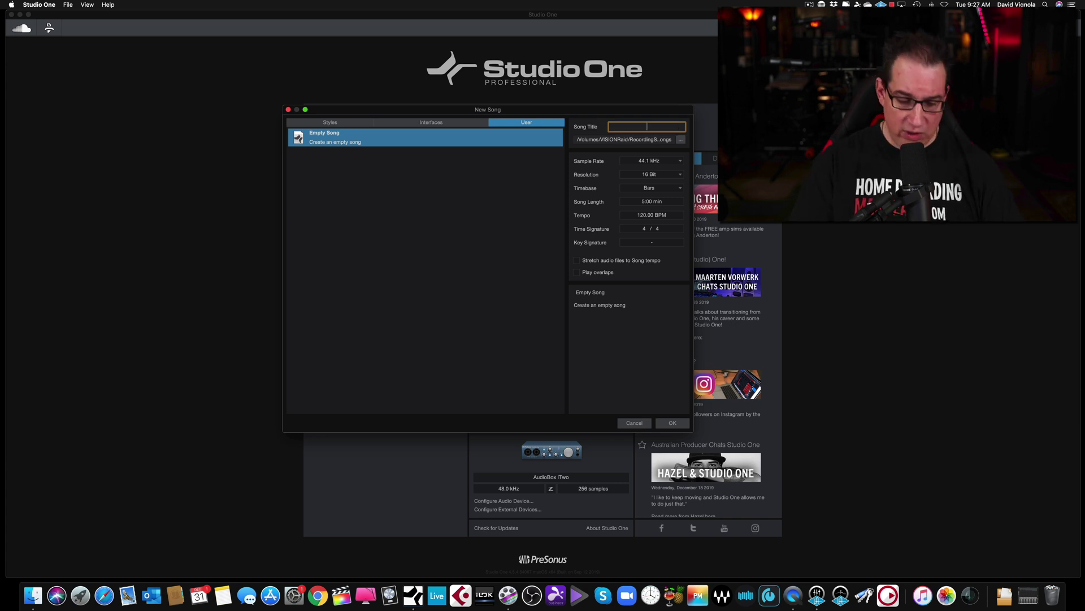
pyautogui.write('Templa')
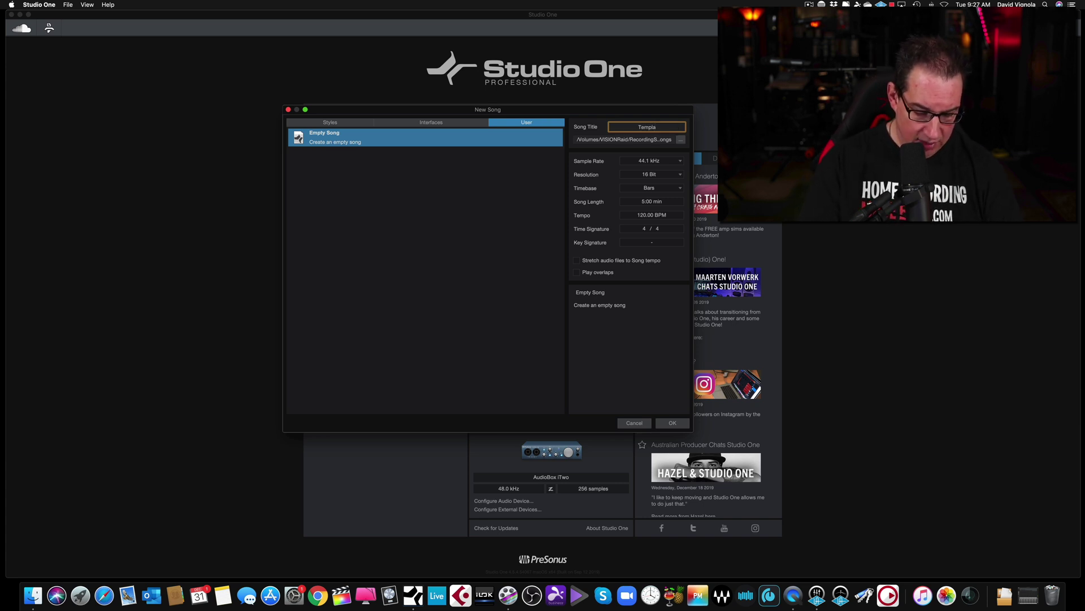
pyautogui.write('te-mixing')
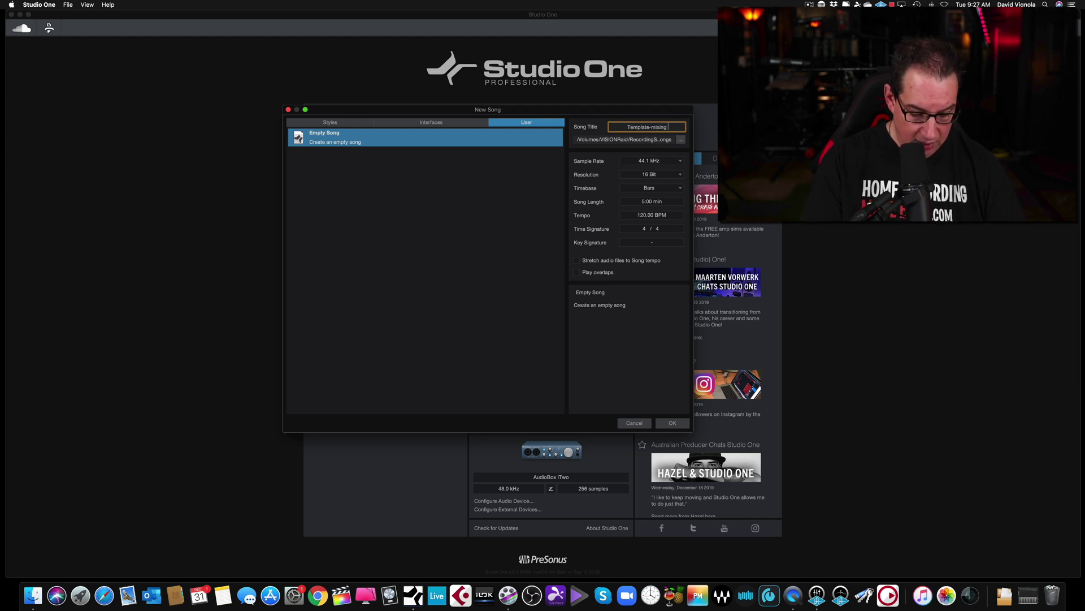
pyautogui.write(' 2002')
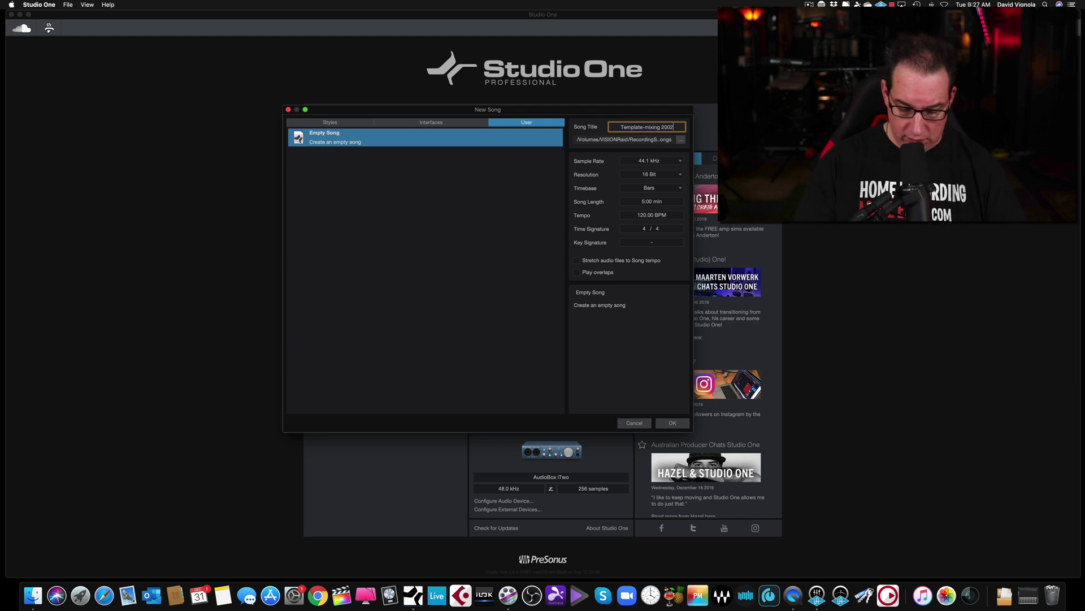
pyautogui.press('BackSpace')
pyautogui.press('BackSpace')
pyautogui.write('20')
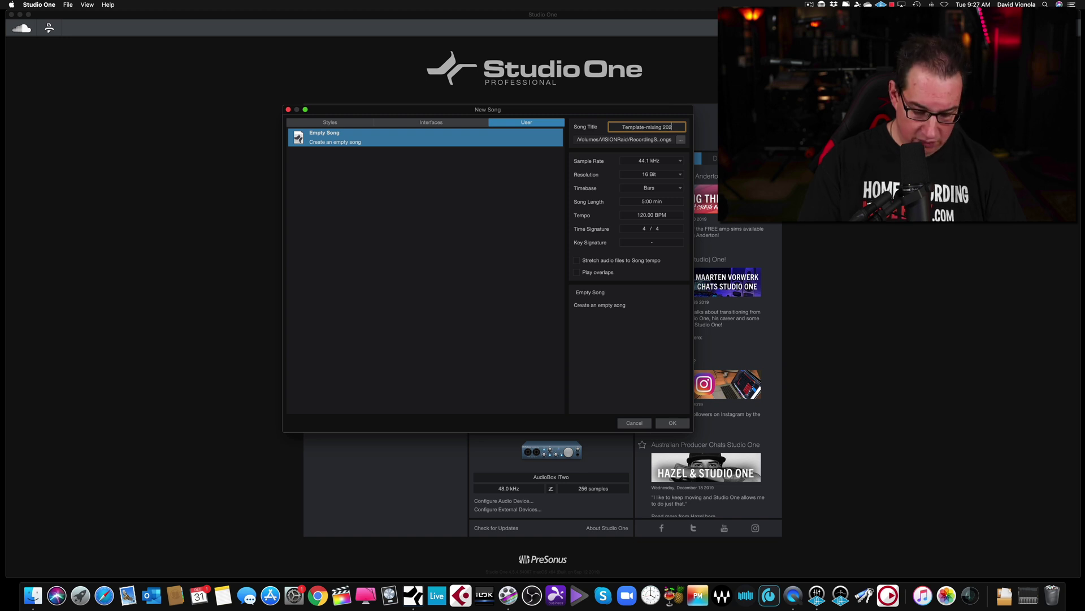
# Step: Set the new song's save location to the Desktop folder
pyautogui.click(680, 140)
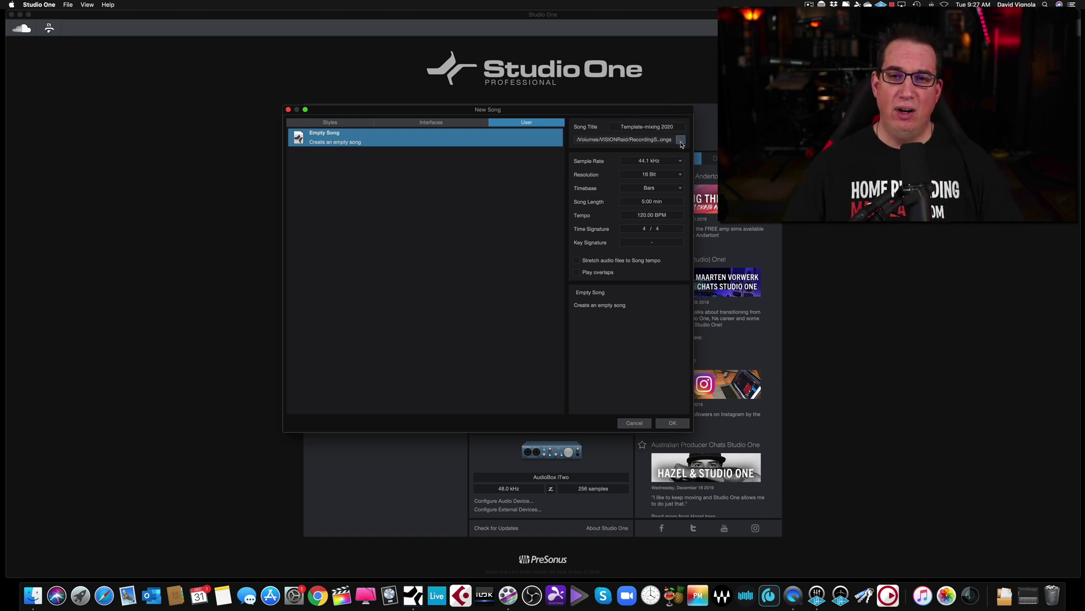
pyautogui.click(680, 141)
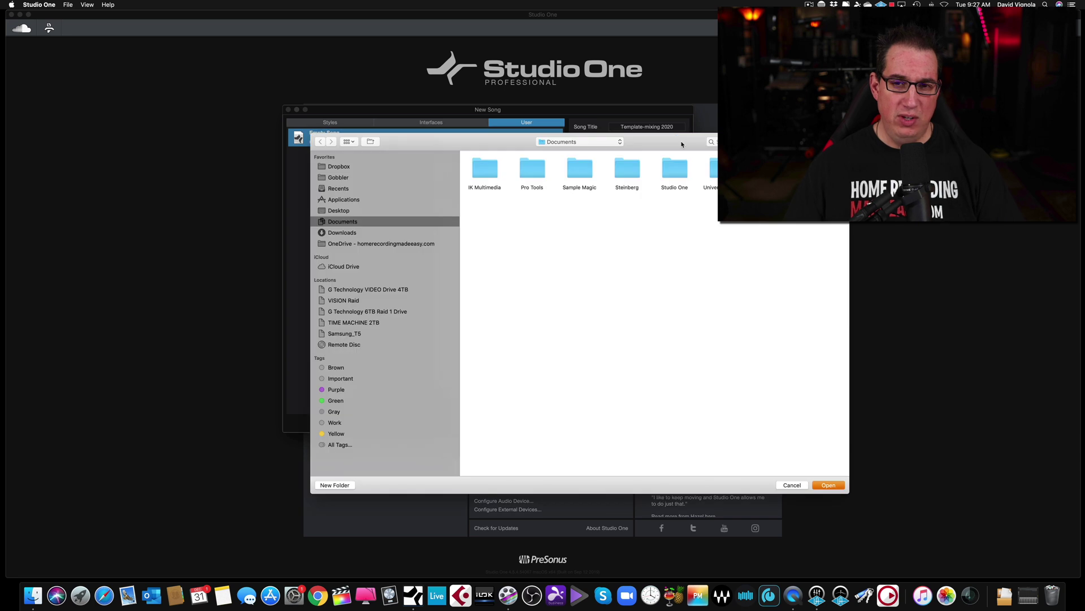
pyautogui.click(338, 210)
pyautogui.click(829, 485)
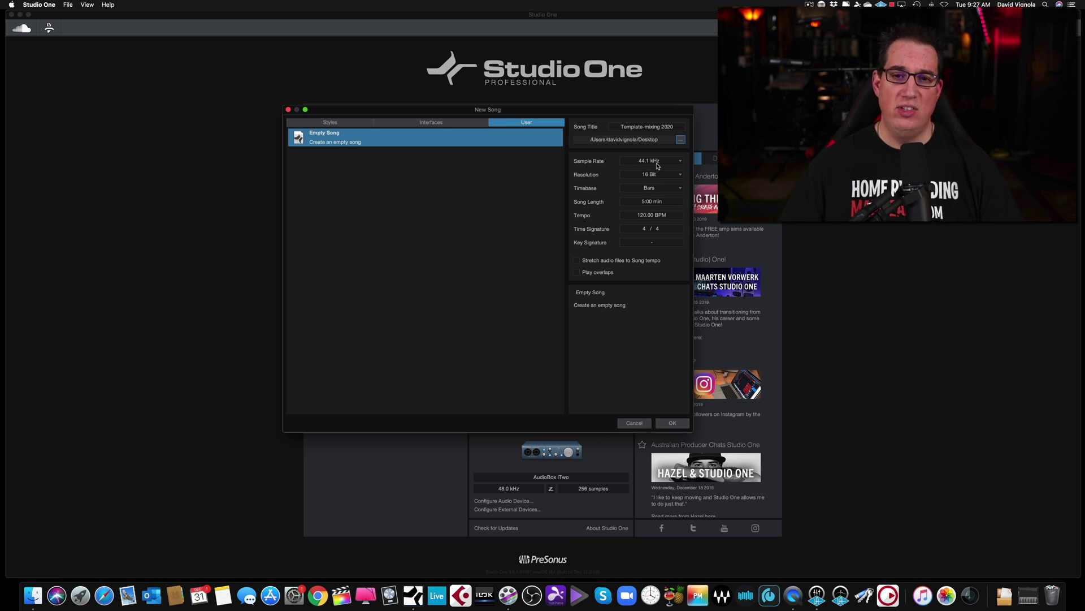
# Step: Set the resolution to 32 Bit Float and the timebase to Seconds, and create the empty song
pyautogui.click(673, 178)
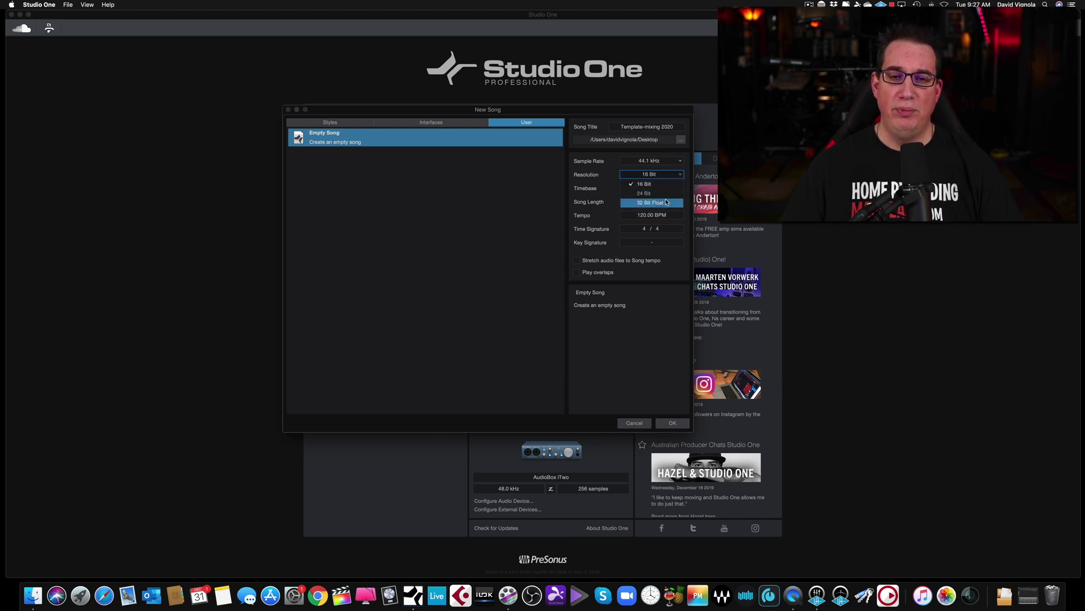
pyautogui.click(666, 202)
pyautogui.click(661, 190)
pyautogui.click(665, 202)
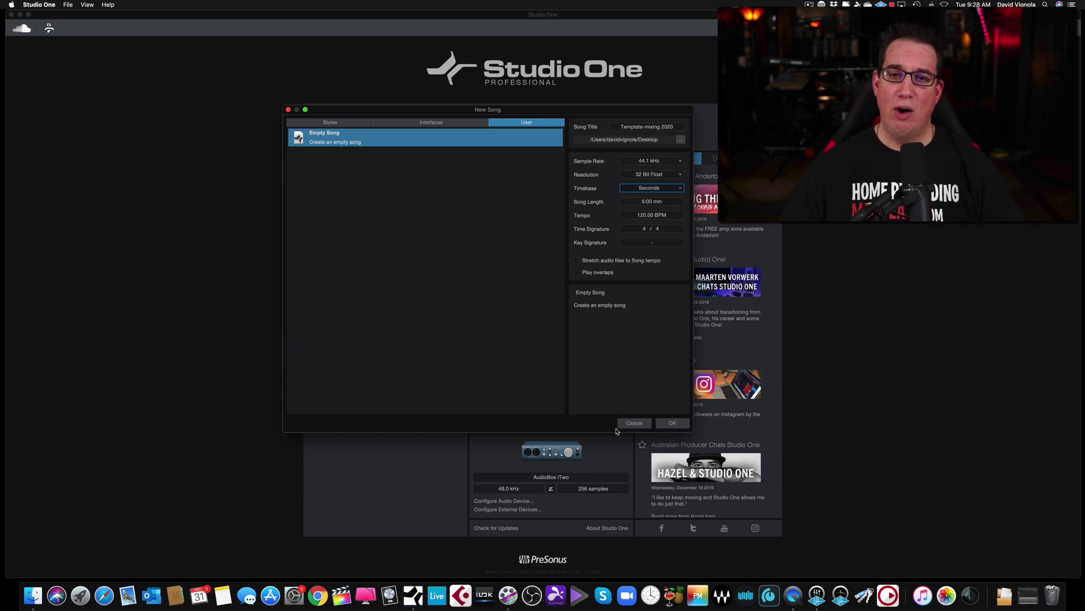
pyautogui.click(673, 424)
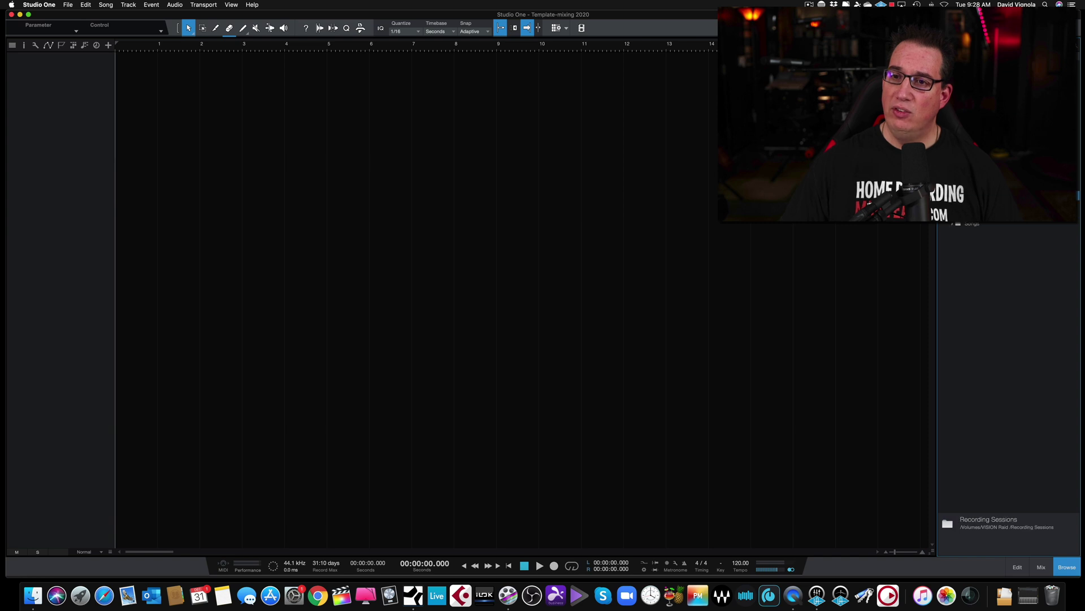
# Step: Browse from Mixing Practice through STYLES OF MUSIC and Acoustic to the Stems folder of "Falling in Love with a Girl"
pyautogui.click(964, 227)
pyautogui.click(965, 225)
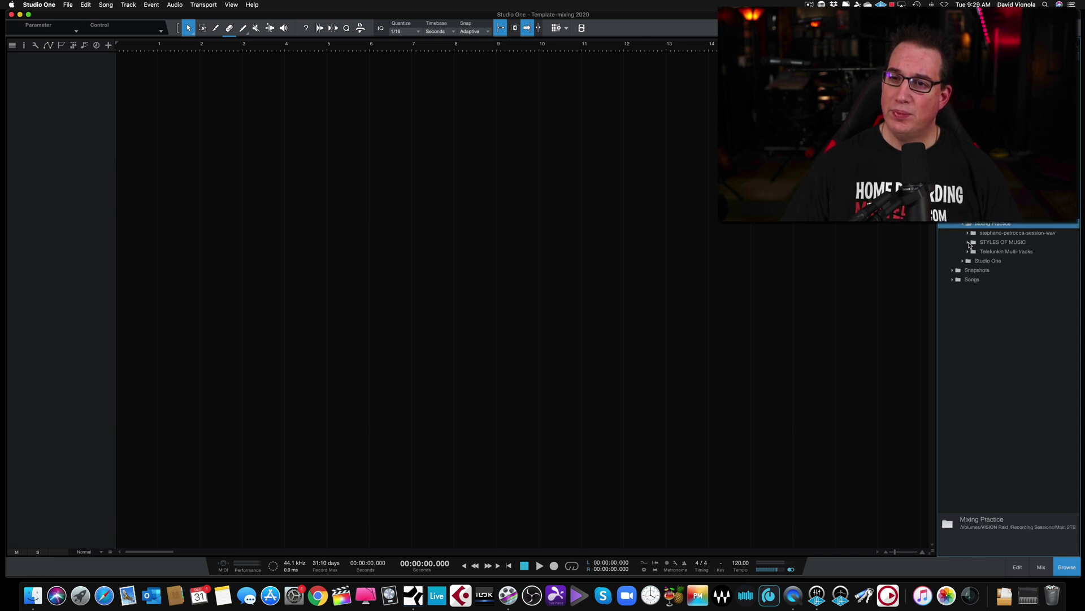
pyautogui.click(968, 243)
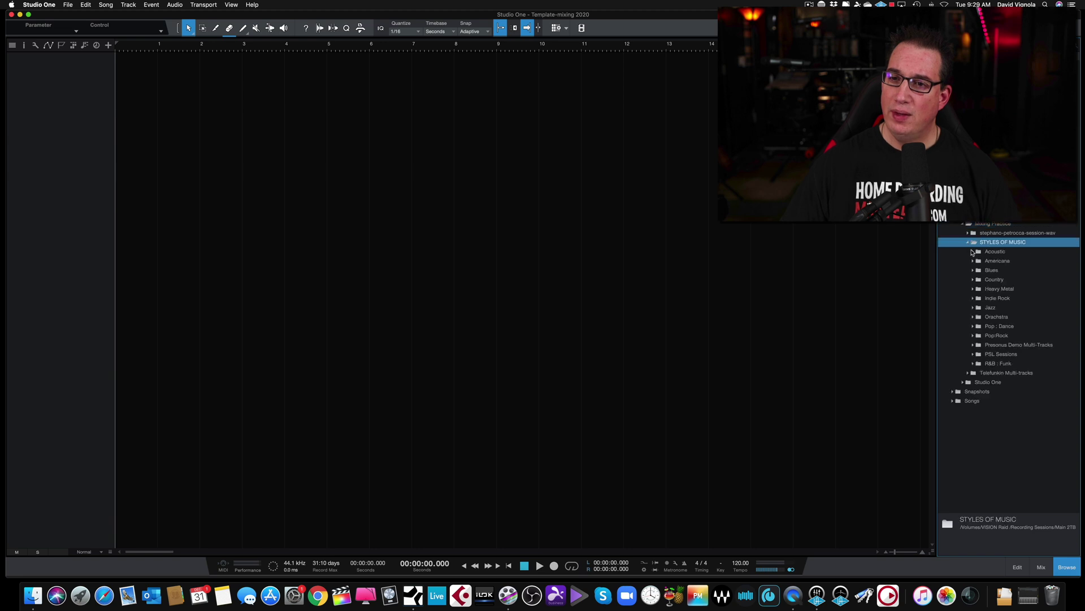
pyautogui.click(973, 252)
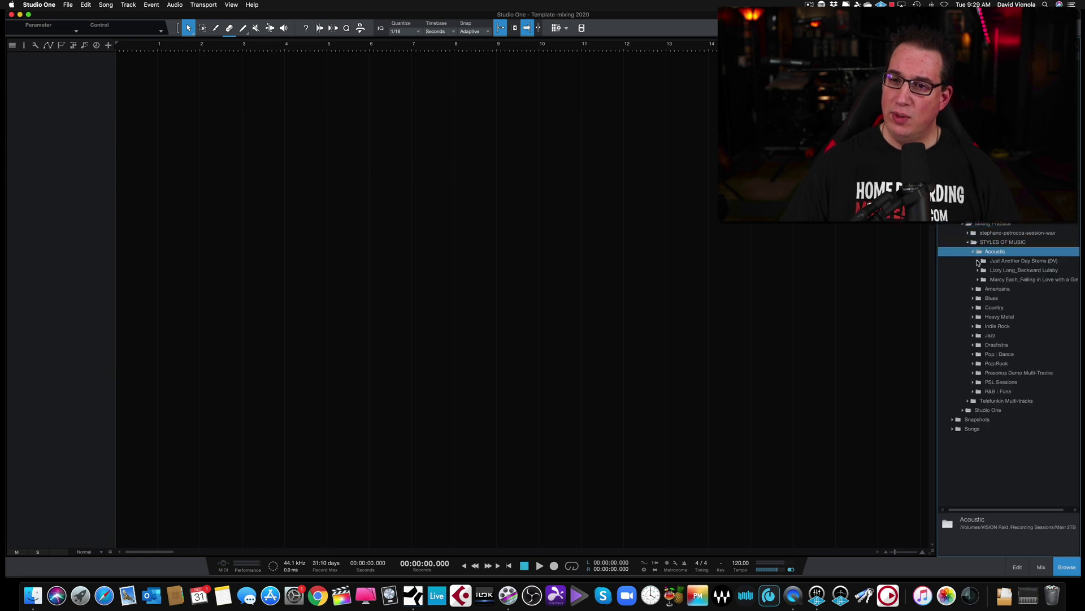
pyautogui.click(977, 261)
pyautogui.click(984, 270)
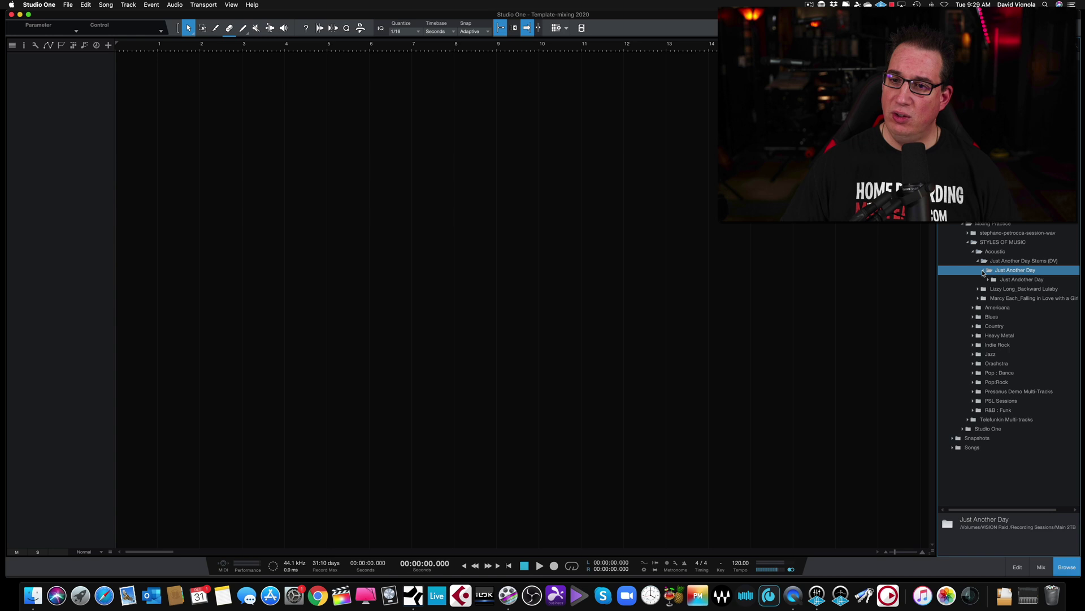
pyautogui.click(979, 299)
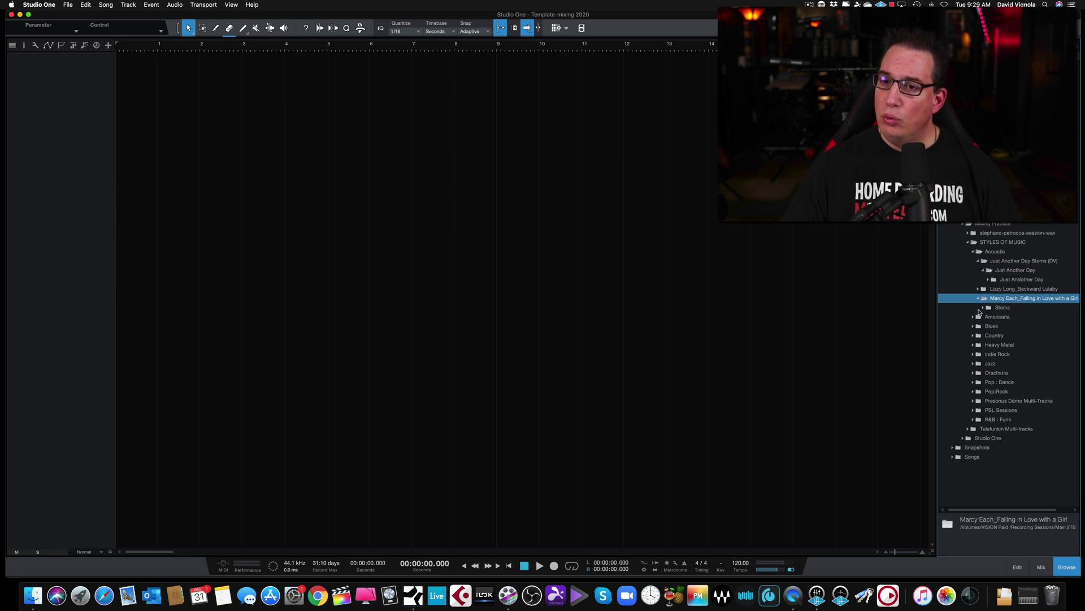
pyautogui.click(983, 308)
# Step: Try importing all stem files from Ac. GTR.wav to Vox Harm.wav as new audio tracks, and undo the import
pyautogui.click(999, 317)
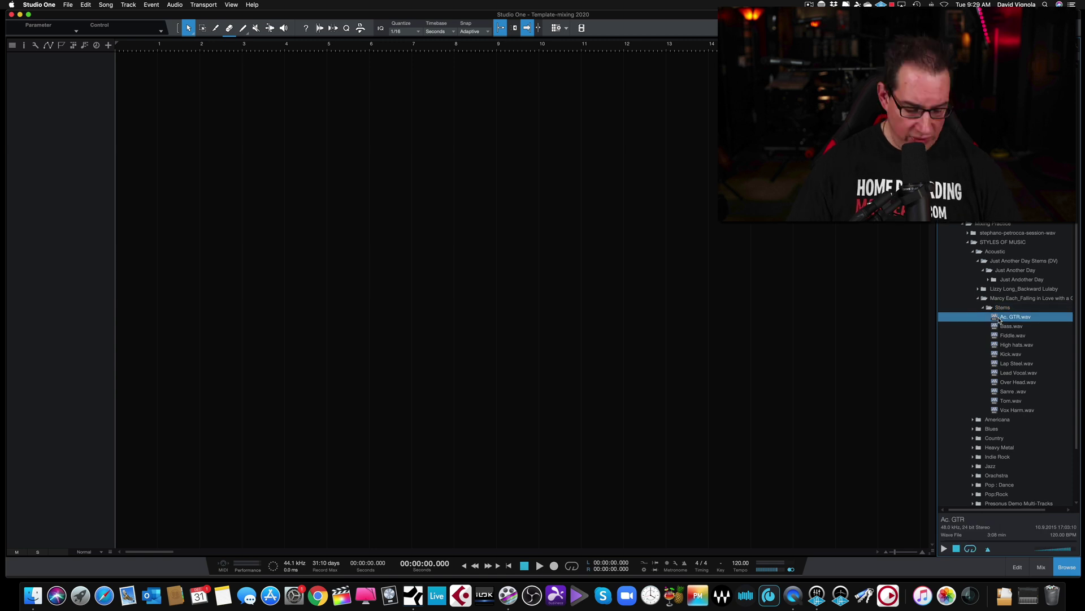
pyautogui.hotkey('shift', 'Down')
pyautogui.hotkey('shift', 'Down')
pyautogui.hotkey('shift', 'Down')
pyautogui.hotkey('shift', 'Down')
pyautogui.hotkey('shift', 'Down')
pyautogui.hotkey('shift', 'Down')
pyautogui.hotkey('shift', 'Down')
pyautogui.hotkey('shift', 'Down')
pyautogui.hotkey('shift', 'Down')
pyautogui.hotkey('shift', 'Down')
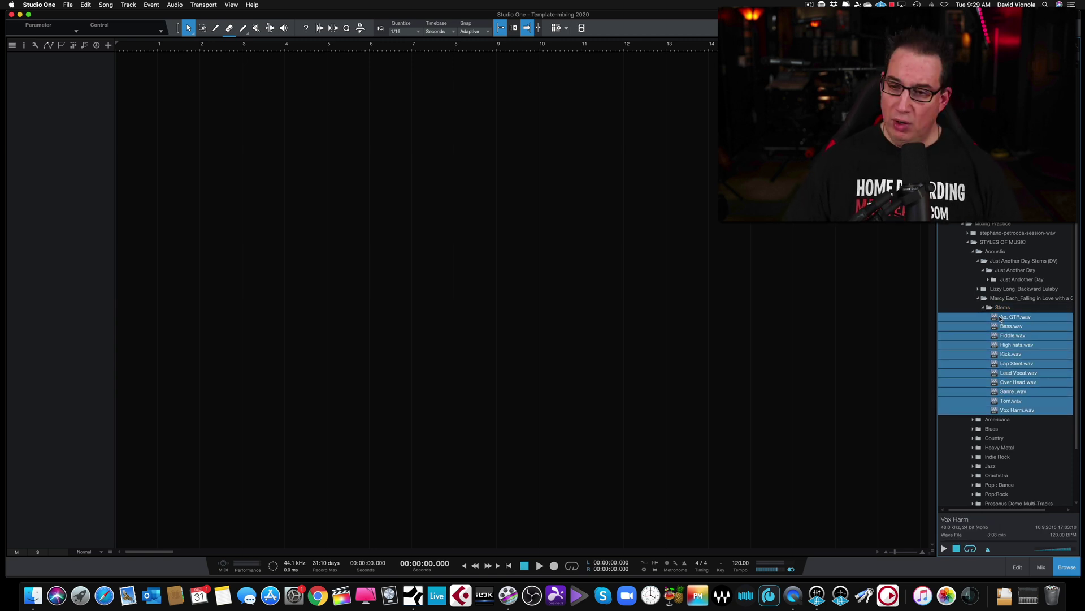
pyautogui.click(1000, 319)
pyautogui.hotkey('shift', 'Down')
pyautogui.hotkey('shift', 'Down')
pyautogui.hotkey('shift', 'Down')
pyautogui.hotkey('shift', 'Down')
pyautogui.hotkey('shift', 'Down')
pyautogui.hotkey('shift', 'Down')
pyautogui.hotkey('shift', 'Down')
pyautogui.hotkey('shift', 'Down')
pyautogui.hotkey('shift', 'Down')
pyautogui.hotkey('shift', 'Down')
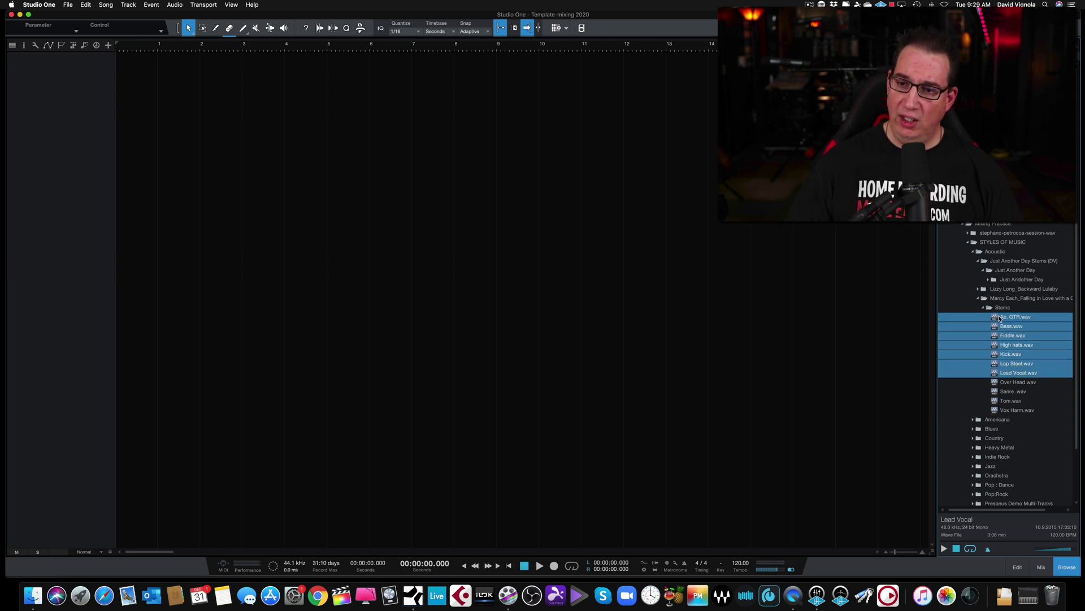
pyautogui.moveTo(999, 317); pyautogui.dragTo(129, 177)
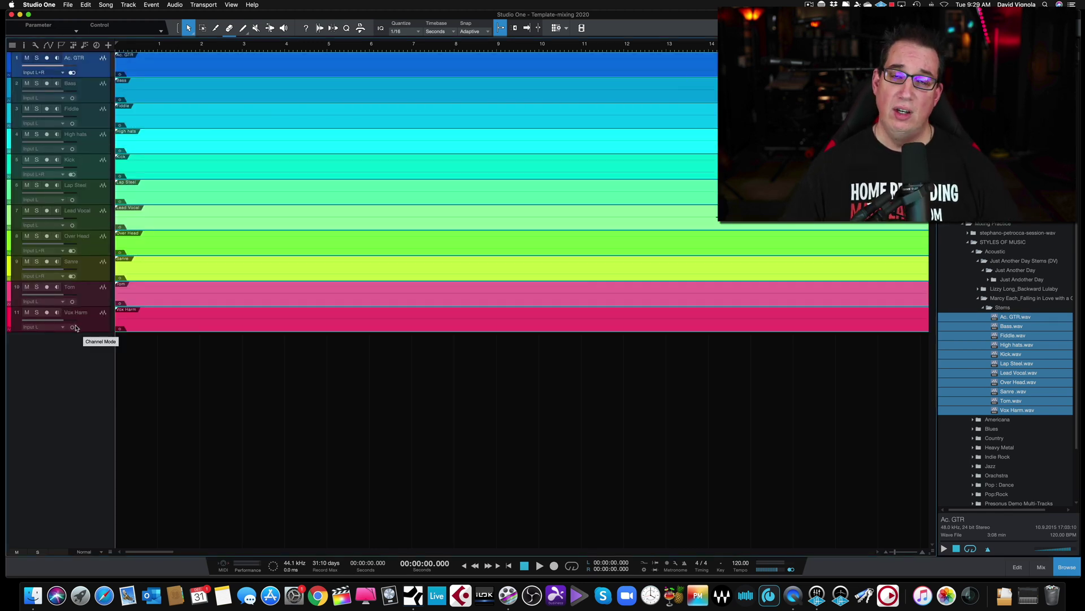
pyautogui.press('super+z')
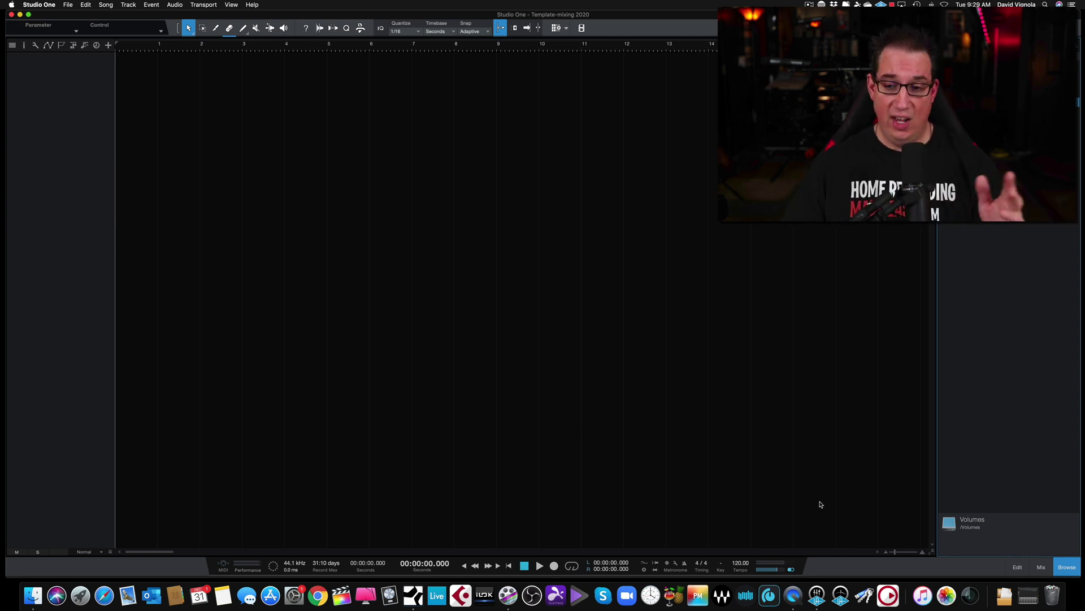
# Step: Show the mixer, hide the file browser, and add a bus channel to the empty mixer
pyautogui.click(1042, 568)
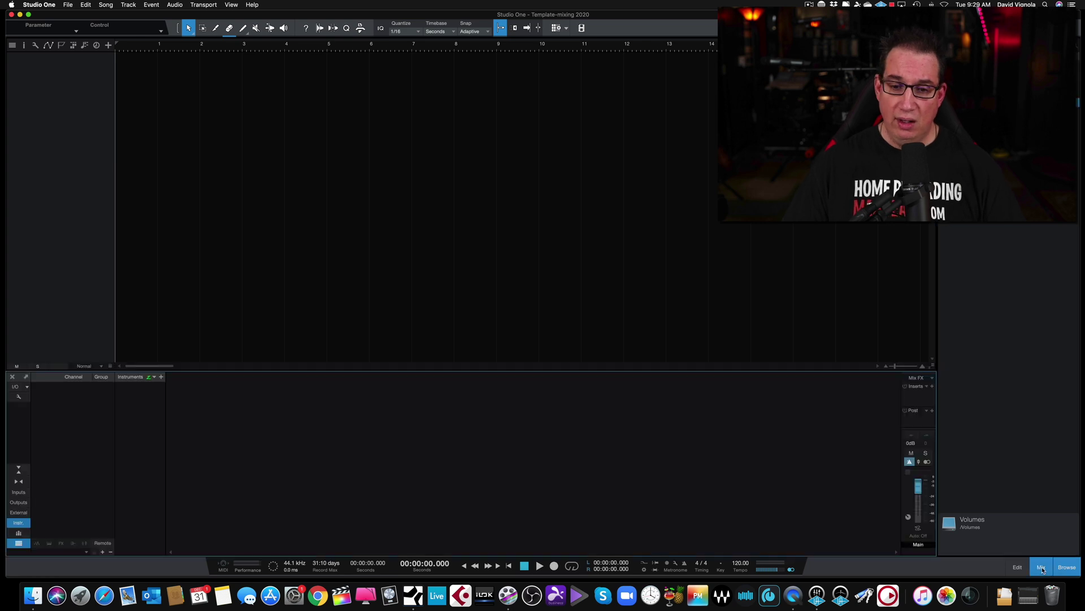
pyautogui.click(1067, 567)
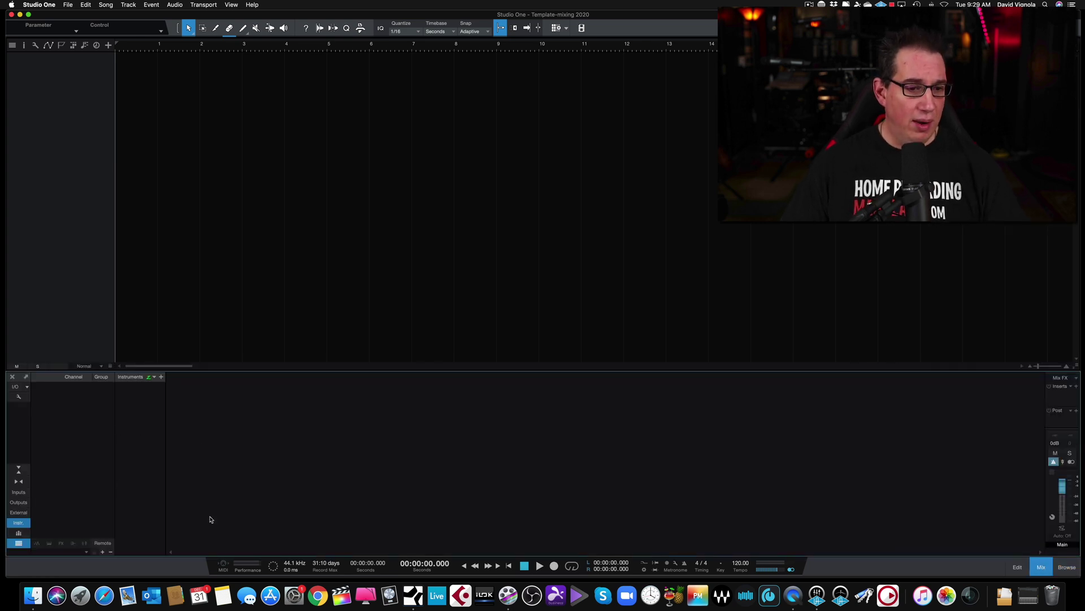
pyautogui.rightClick(277, 424)
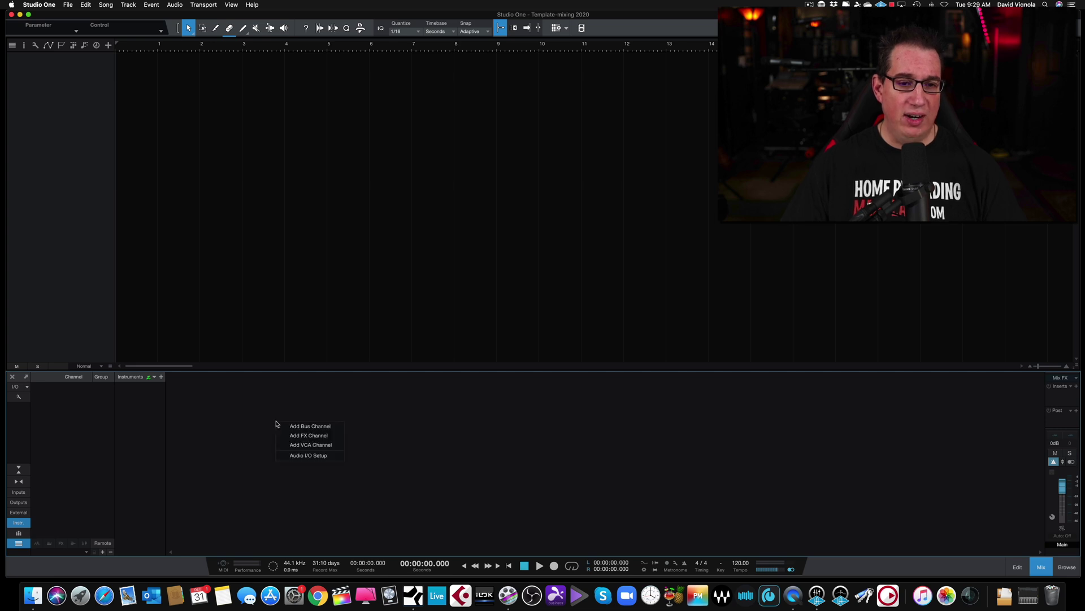
pyautogui.click(284, 427)
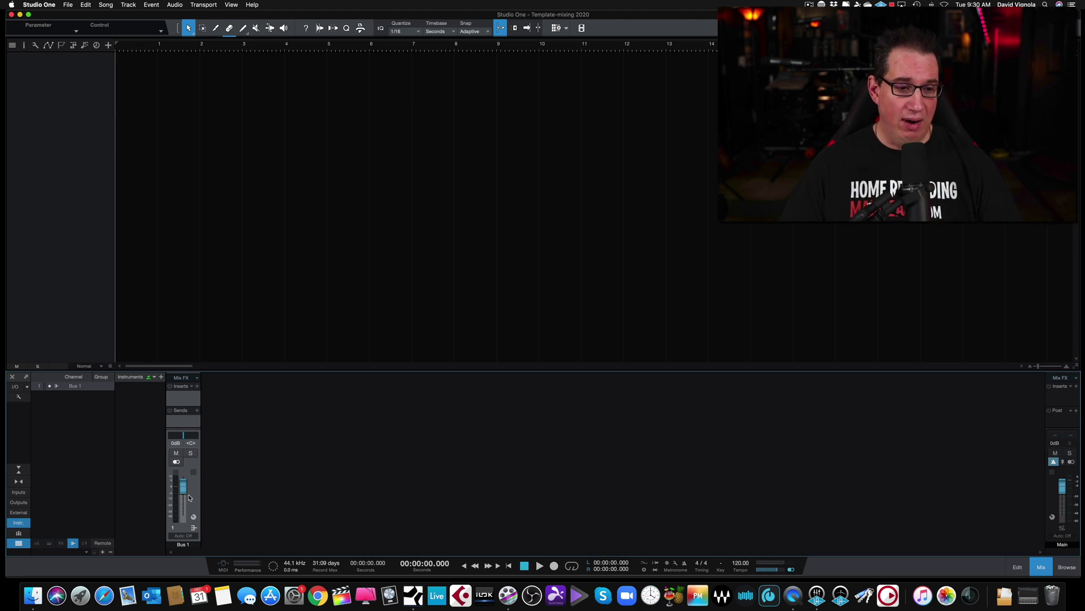
# Step: Add seven more bus channels to the mixer, Bus 2 through Bus 8
pyautogui.rightClick(221, 492)
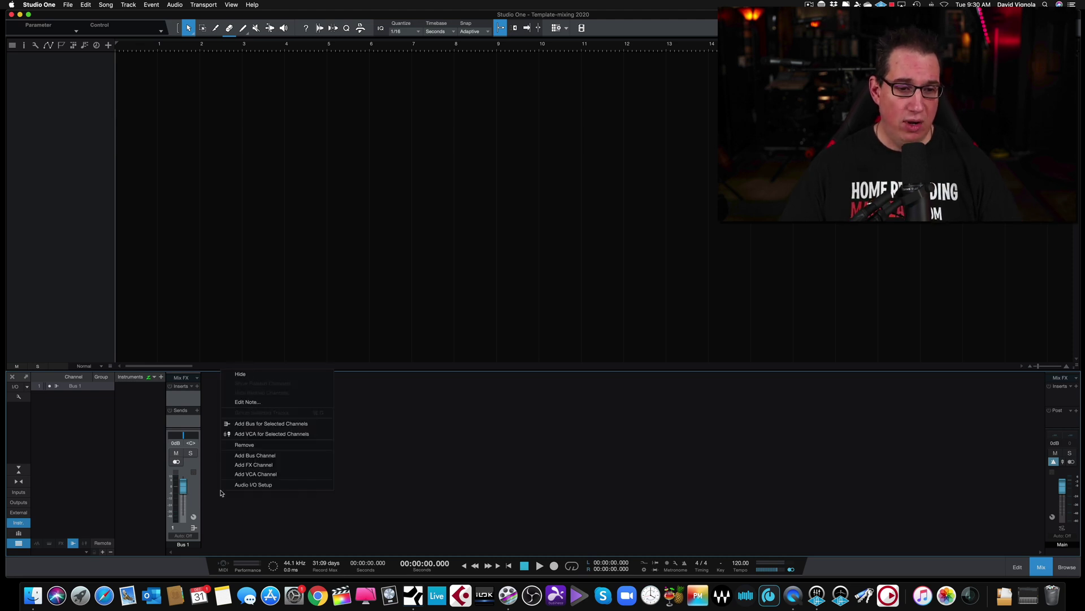
pyautogui.click(237, 456)
pyautogui.rightClick(250, 480)
pyautogui.click(264, 447)
pyautogui.rightClick(303, 488)
pyautogui.click(312, 452)
pyautogui.rightClick(332, 469)
pyautogui.click(353, 431)
pyautogui.rightClick(371, 469)
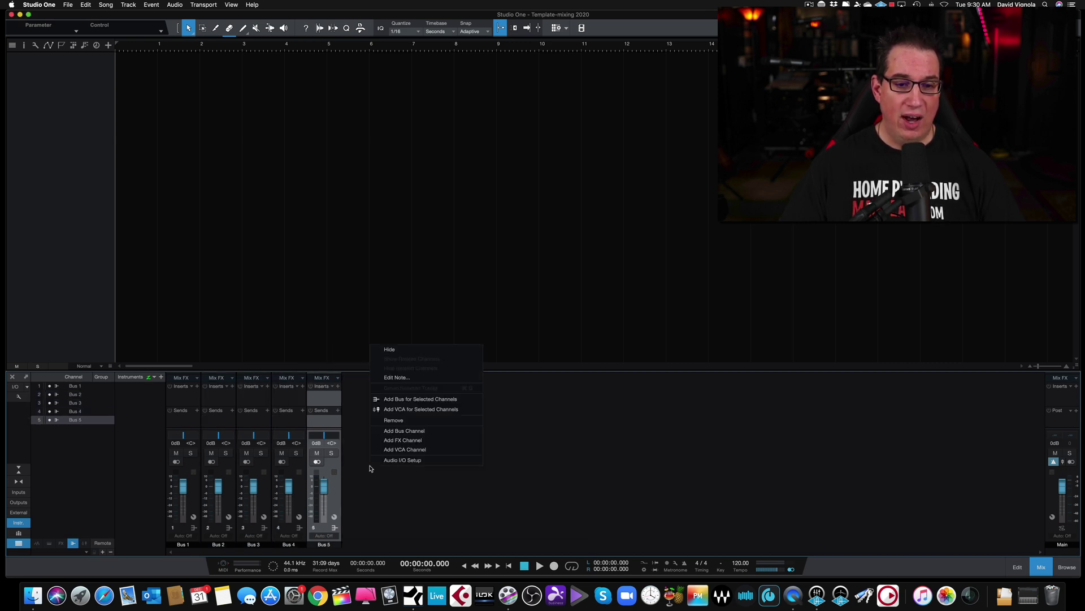
pyautogui.click(378, 431)
pyautogui.rightClick(392, 456)
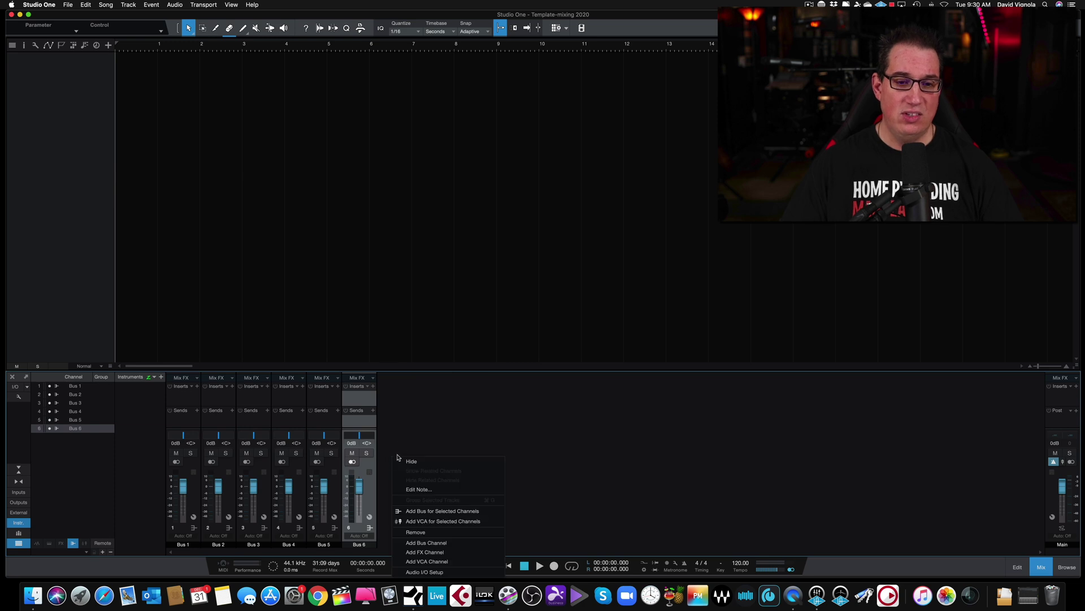
pyautogui.click(402, 543)
pyautogui.rightClick(430, 462)
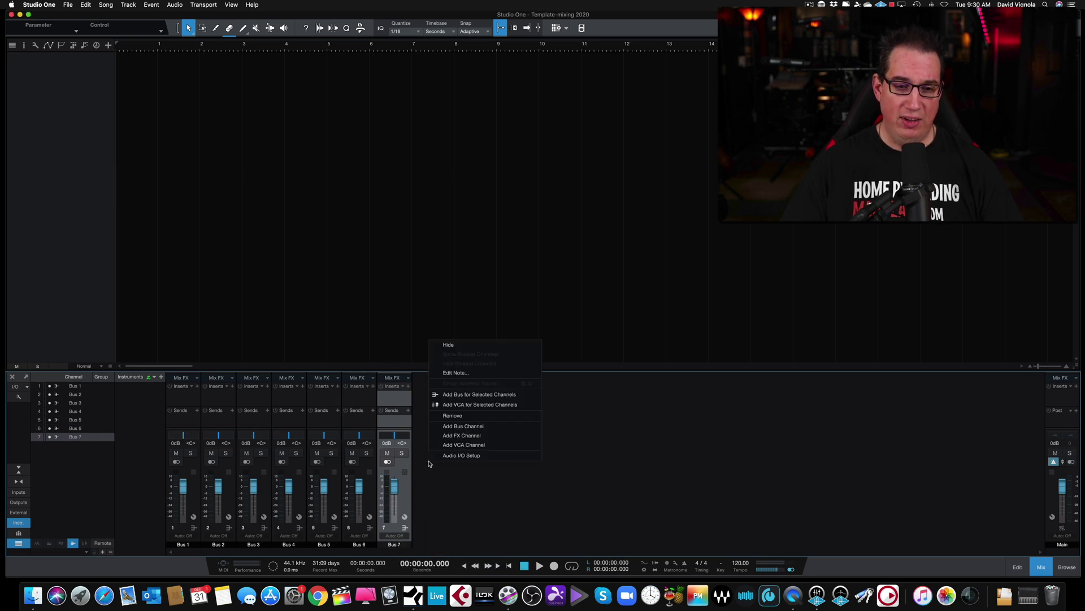
pyautogui.click(444, 427)
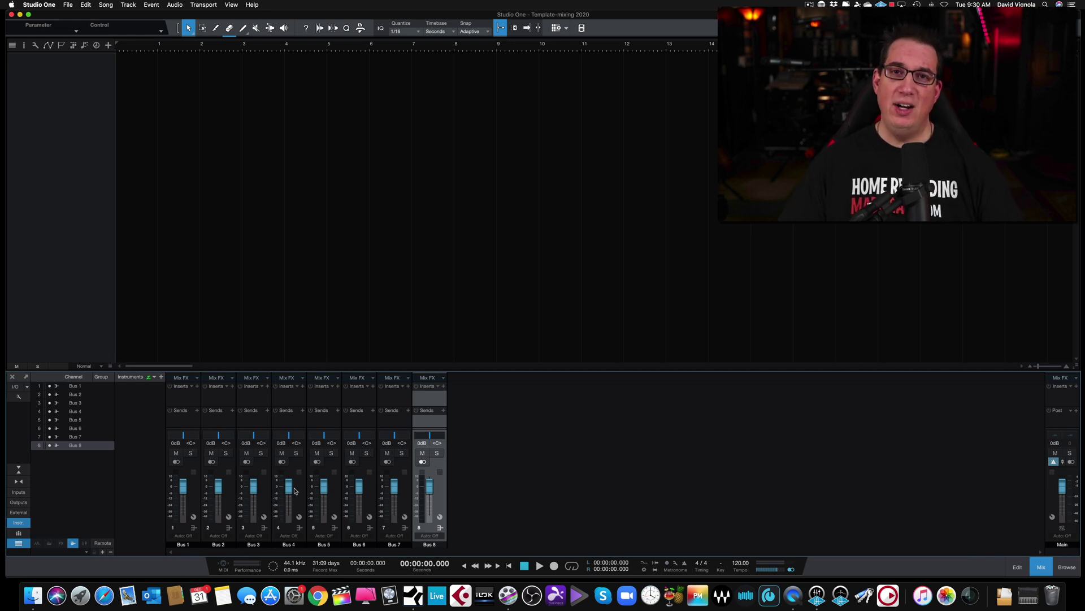
# Step: Step through the bus channels one at a time from Bus 1 to Bus 8
pyautogui.click(192, 507)
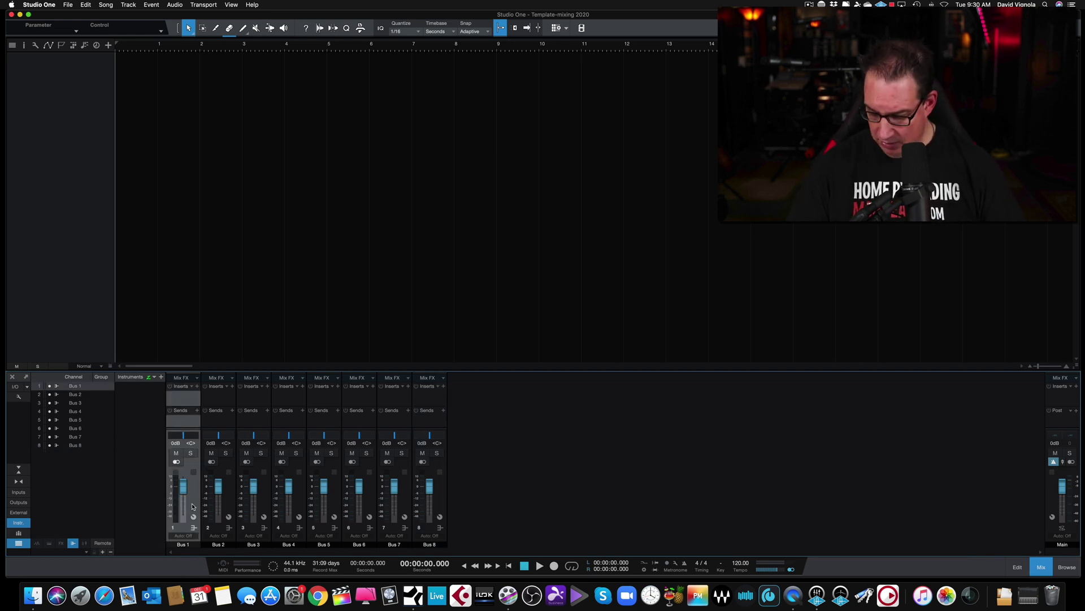
pyautogui.press('Down')
pyautogui.press('Down')
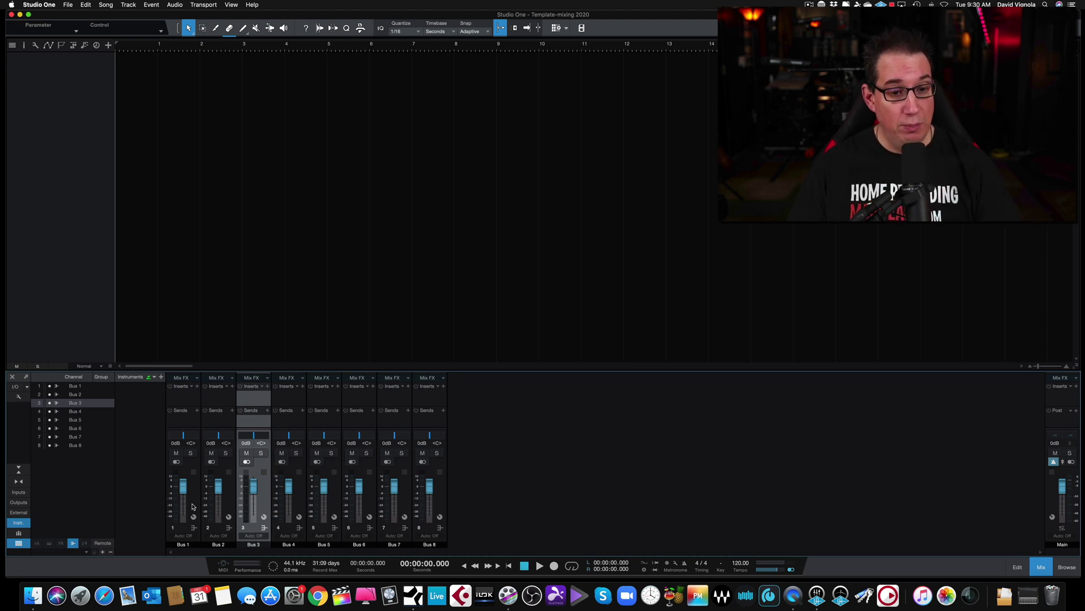
pyautogui.press('Down')
pyautogui.press('Down')
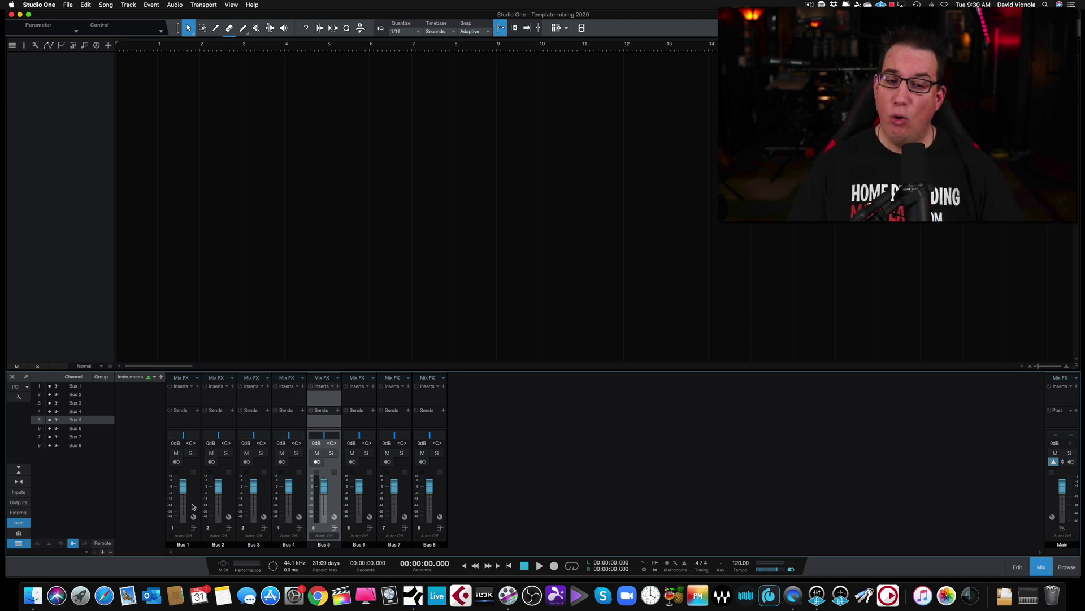
pyautogui.press('Down')
pyautogui.press('Down')
pyautogui.press('Down')
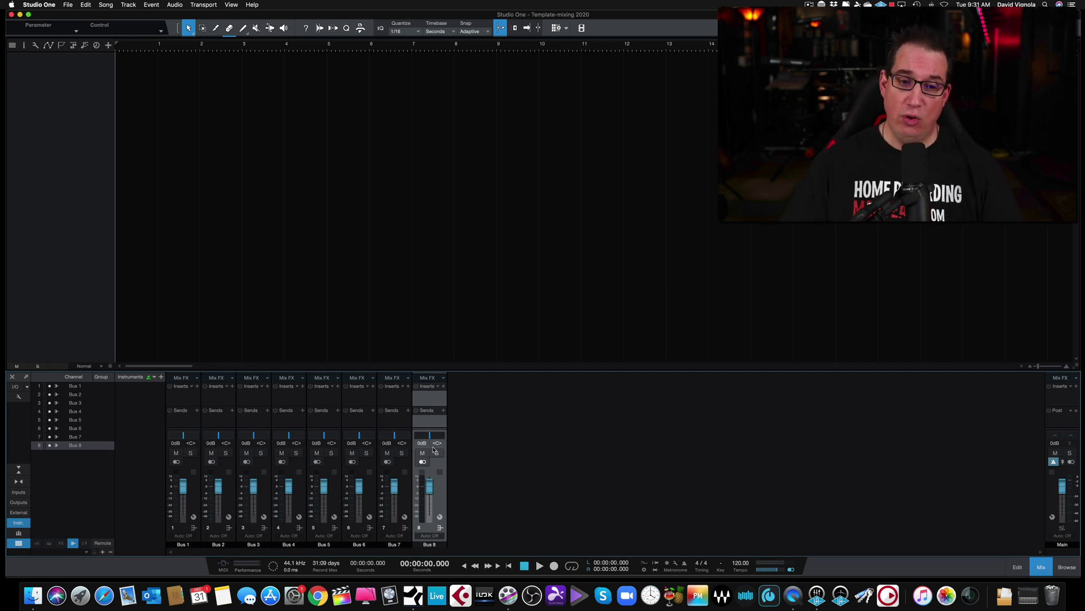
# Step: Remove the Bus 8 channel and add a new bus channel in its place
pyautogui.rightClick(433, 420)
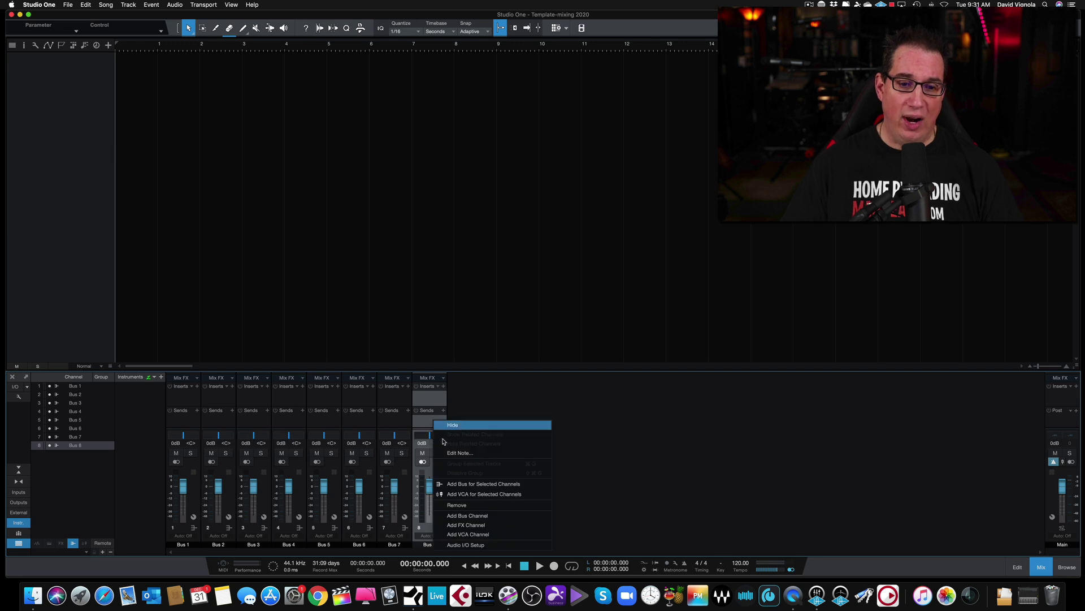
pyautogui.click(456, 505)
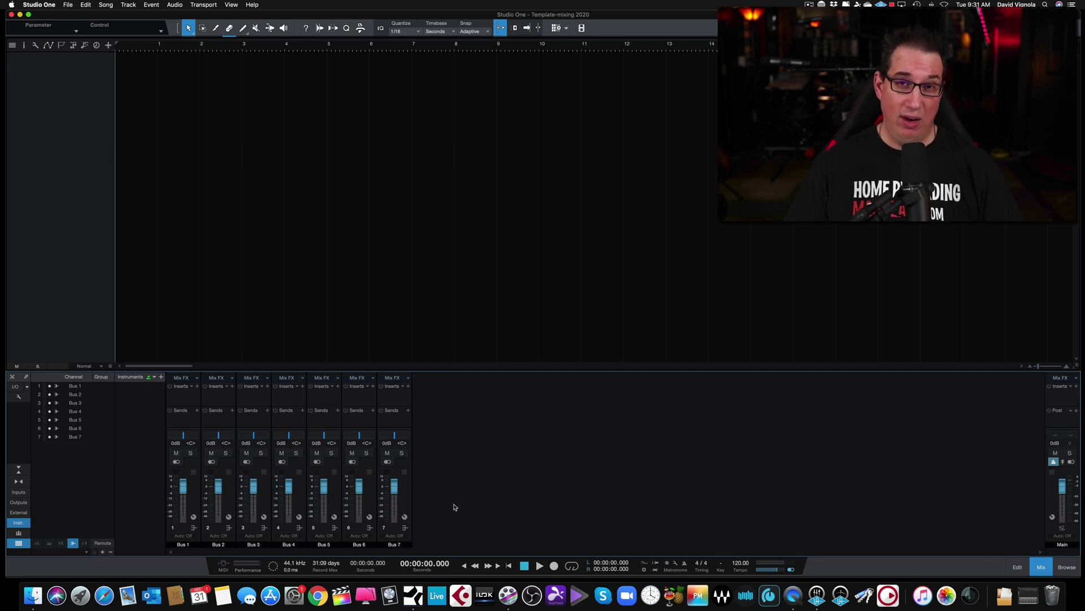
pyautogui.rightClick(437, 454)
pyautogui.click(457, 459)
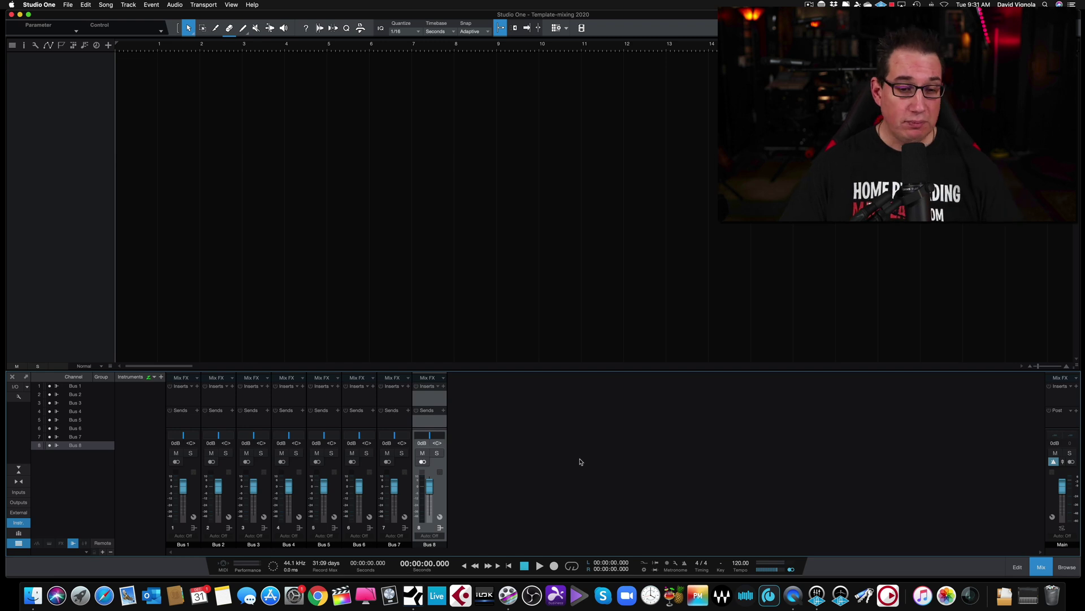
# Step: Add an FX channel after Bus 8 and colour it cyan
pyautogui.rightClick(474, 423)
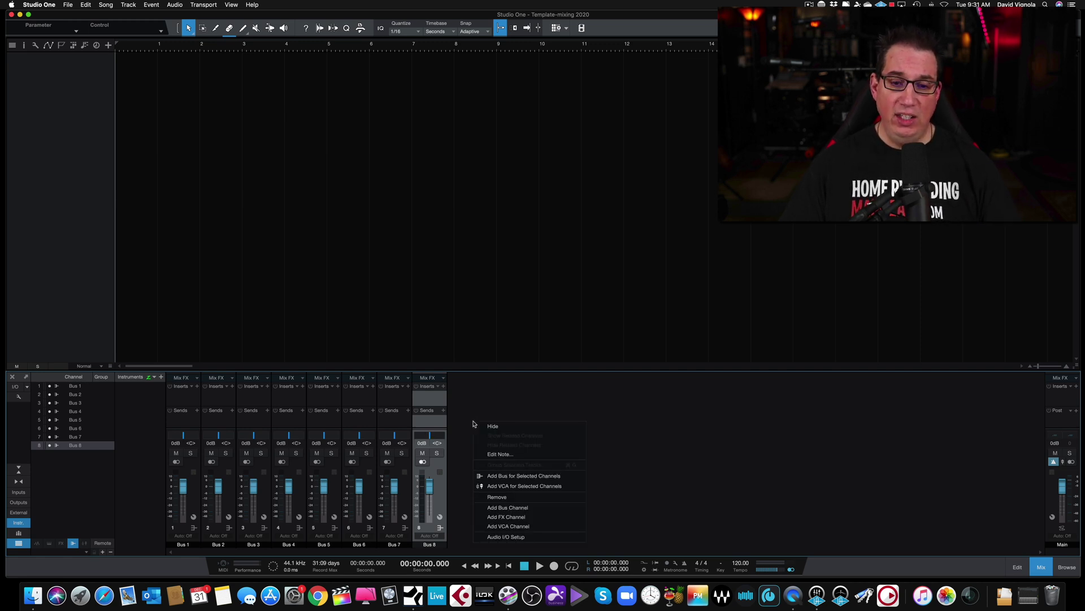
pyautogui.click(494, 517)
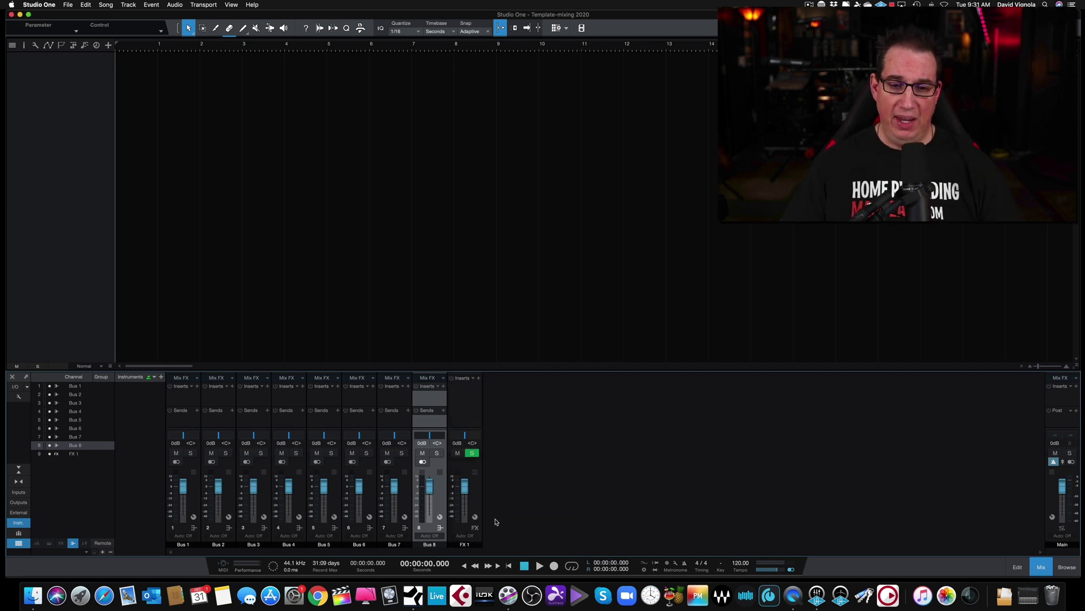
pyautogui.click(470, 546)
pyautogui.click(517, 481)
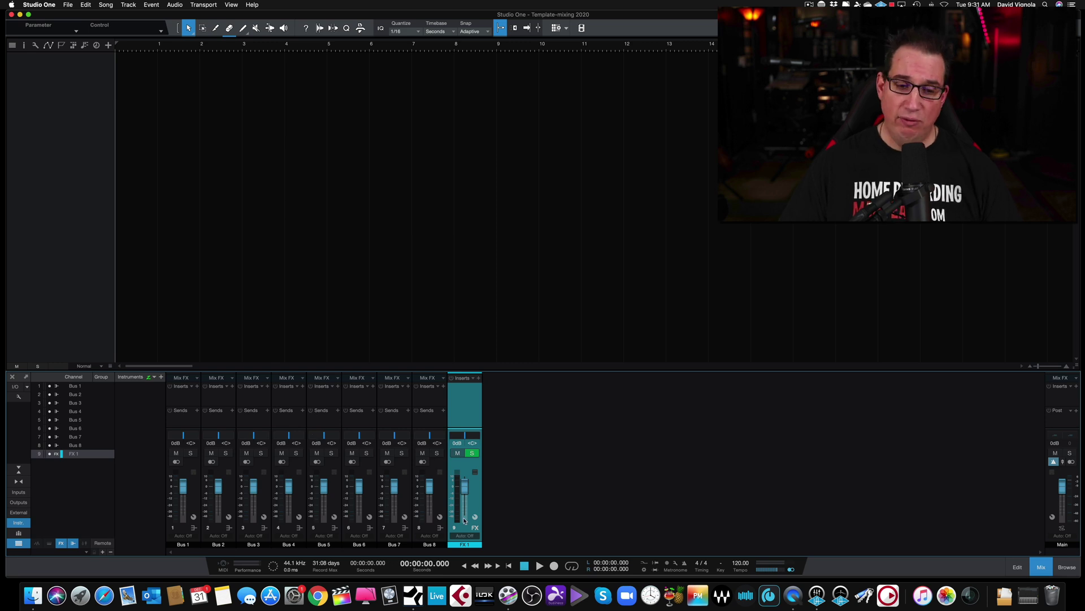
# Step: Add a bus channel after the FX 1 channel and colour it cyan to match
pyautogui.rightClick(506, 463)
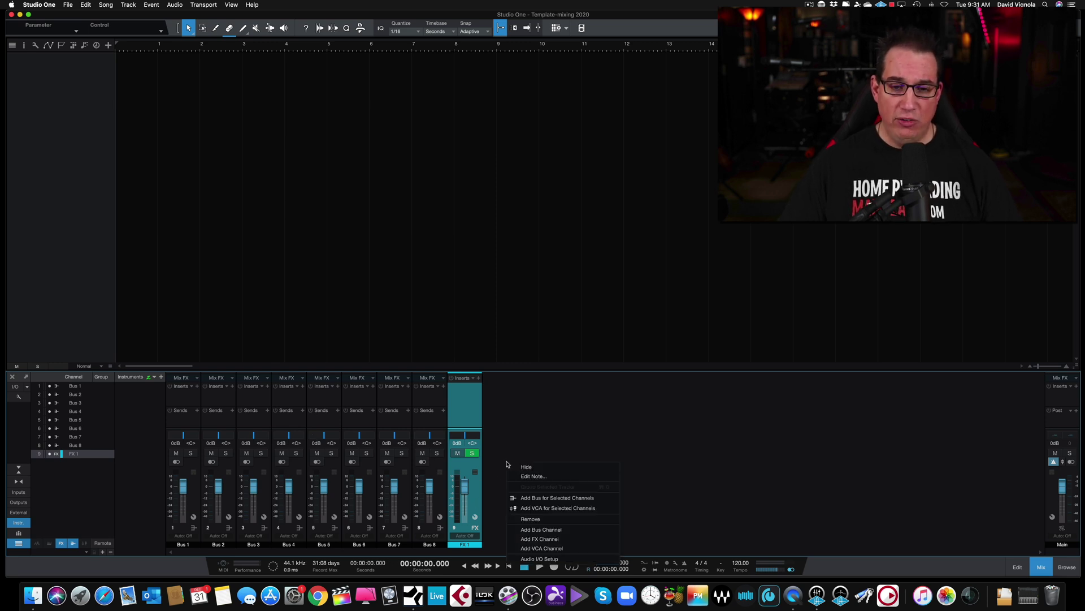
pyautogui.click(531, 532)
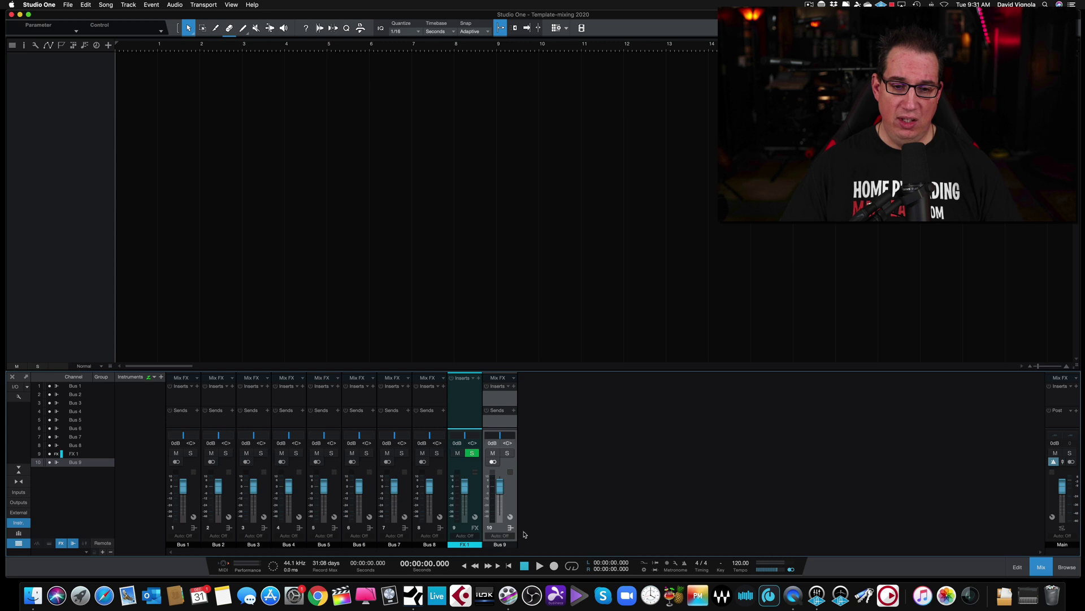
pyautogui.click(503, 545)
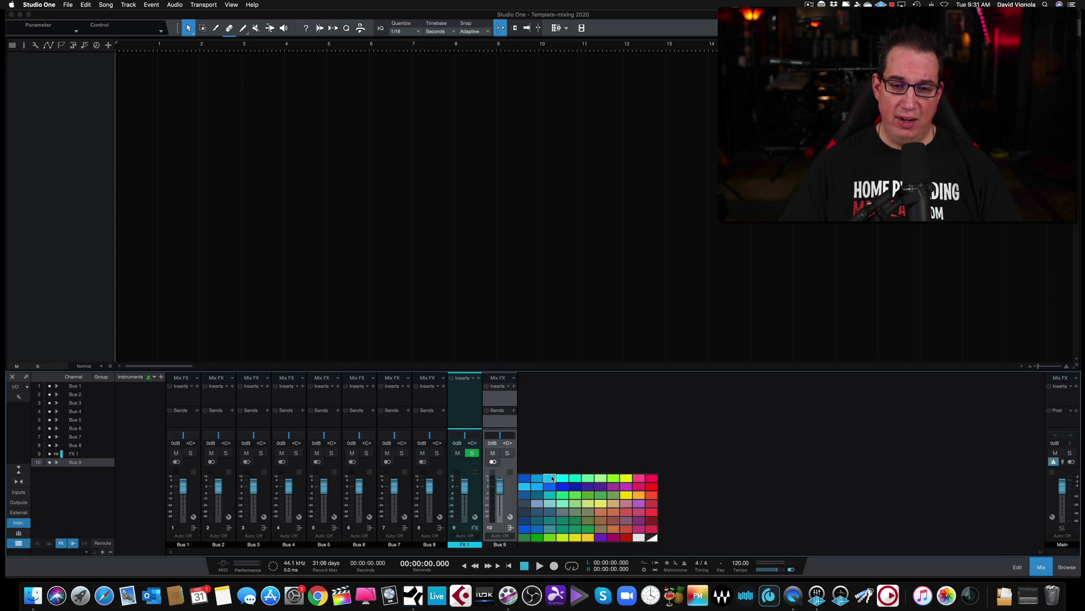
pyautogui.click(544, 510)
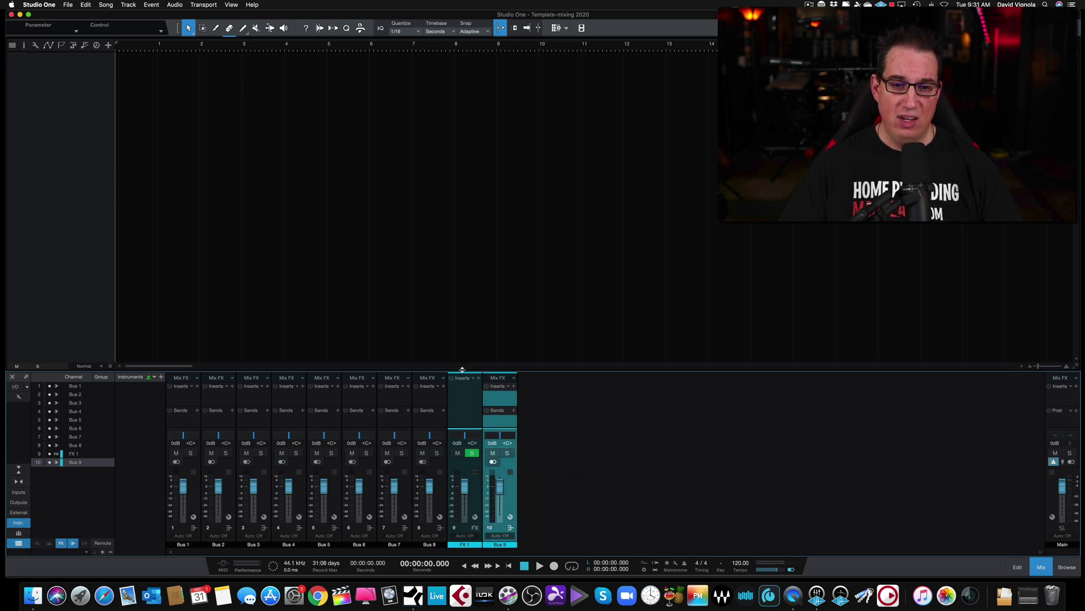
# Step: Enlarge the mixer's height and remove the FX 1 channel
pyautogui.moveTo(462, 370); pyautogui.dragTo(465, 300)
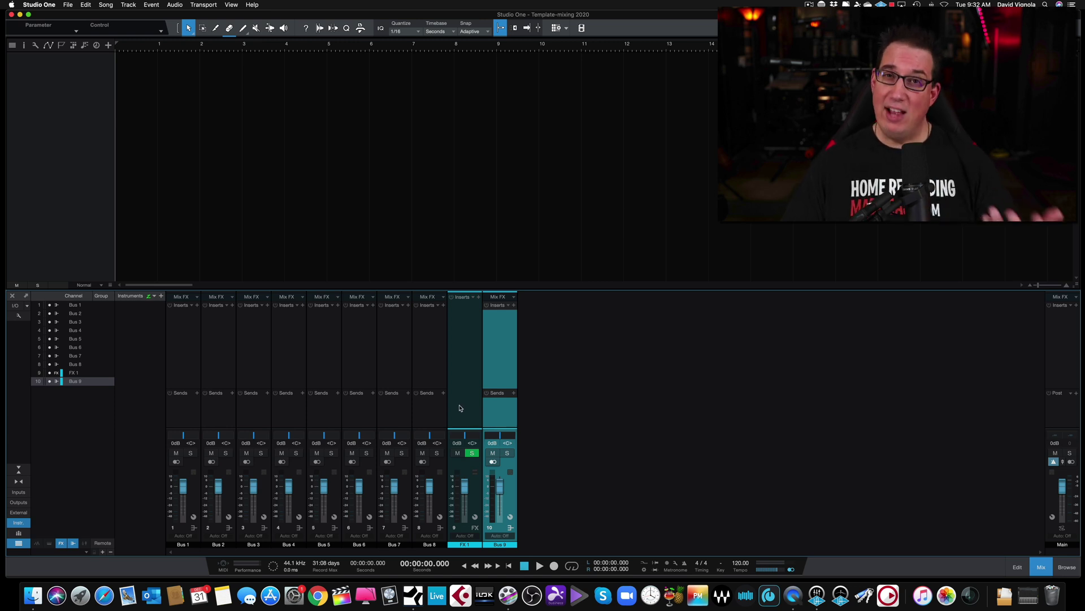
pyautogui.click(460, 381)
pyautogui.rightClick(460, 382)
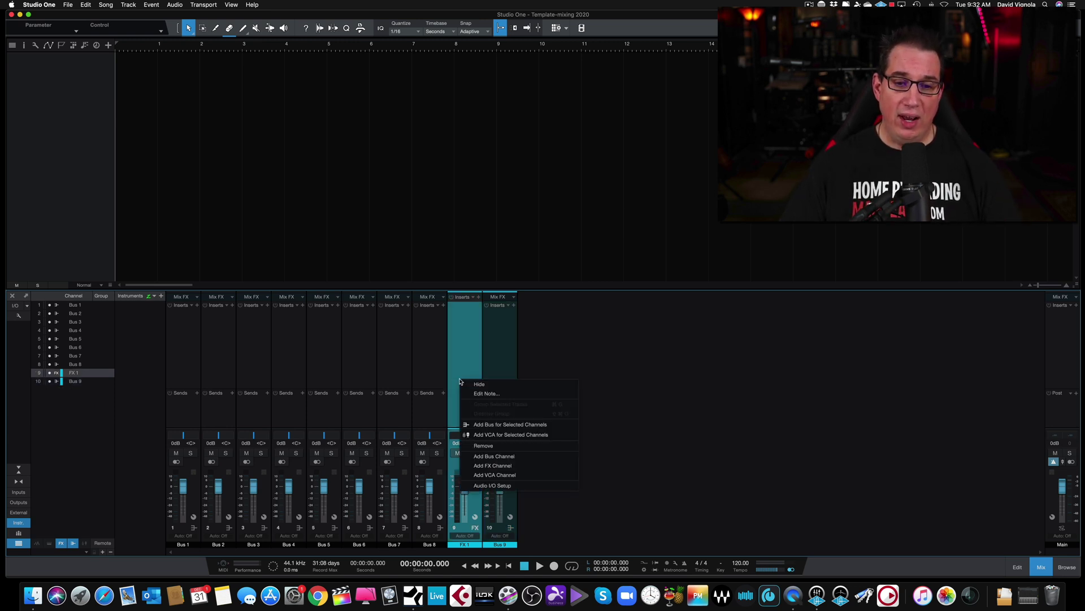
pyautogui.click(481, 435)
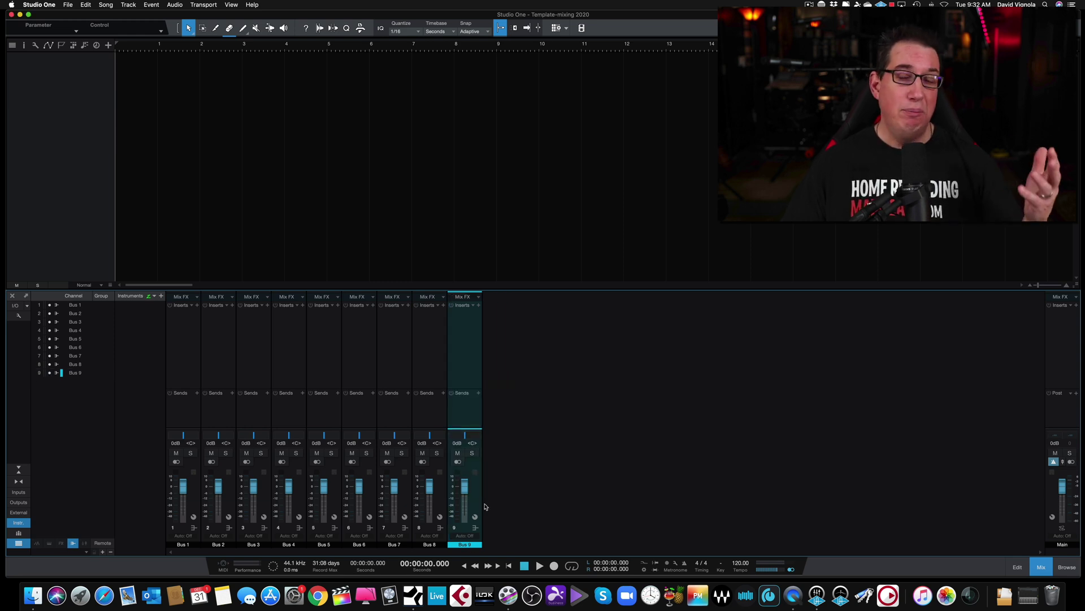
# Step: Add four bus channels after Bus 9, Bus 10 through Bus 13
pyautogui.rightClick(492, 491)
pyautogui.click(503, 498)
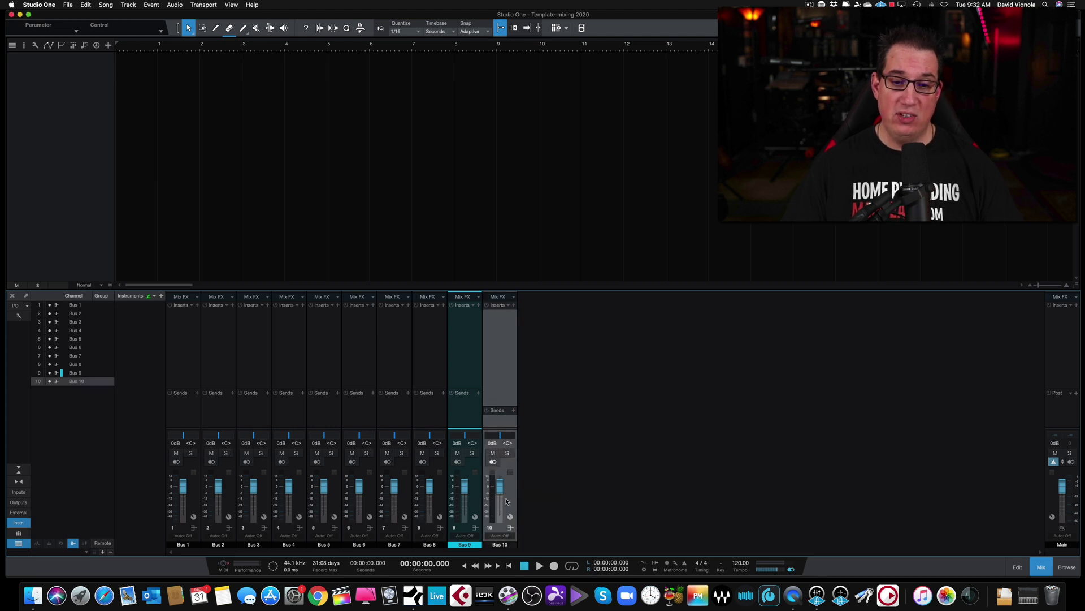
pyautogui.rightClick(531, 496)
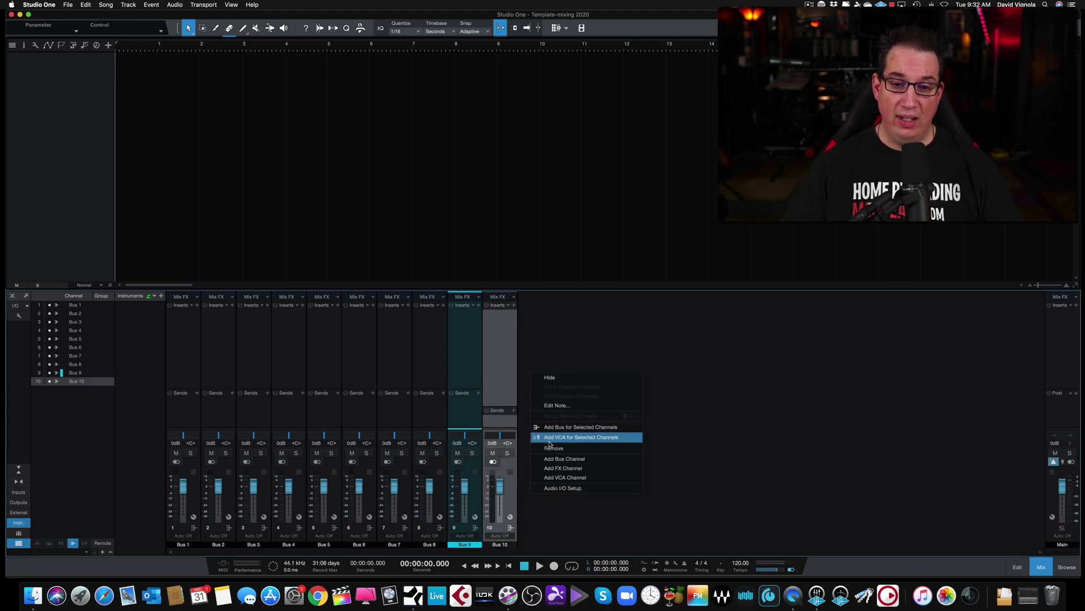
pyautogui.click(556, 462)
pyautogui.rightClick(576, 475)
pyautogui.click(588, 438)
pyautogui.rightClick(605, 474)
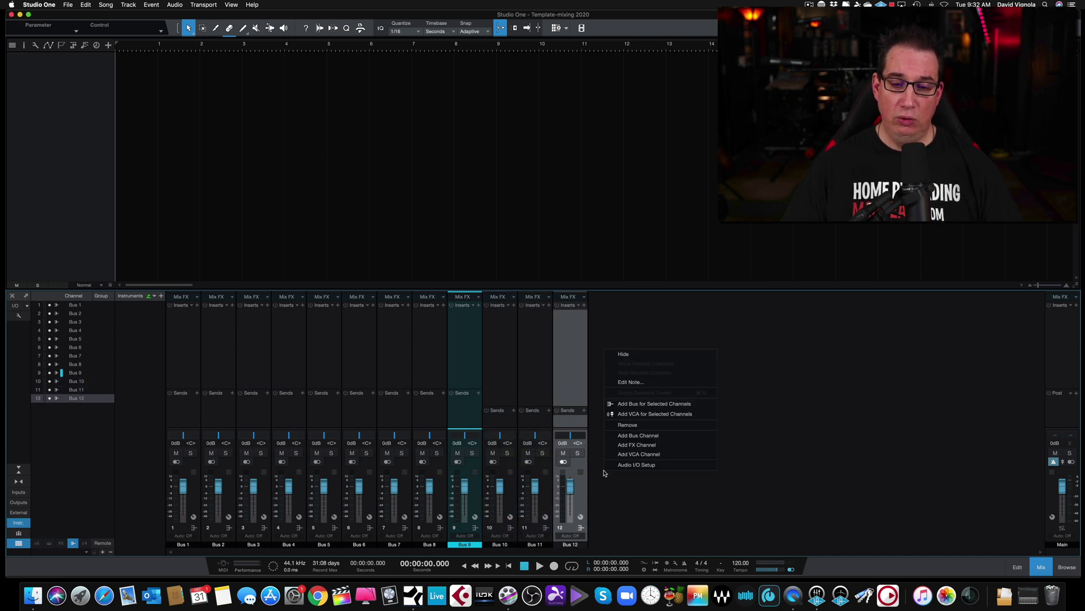
pyautogui.click(616, 437)
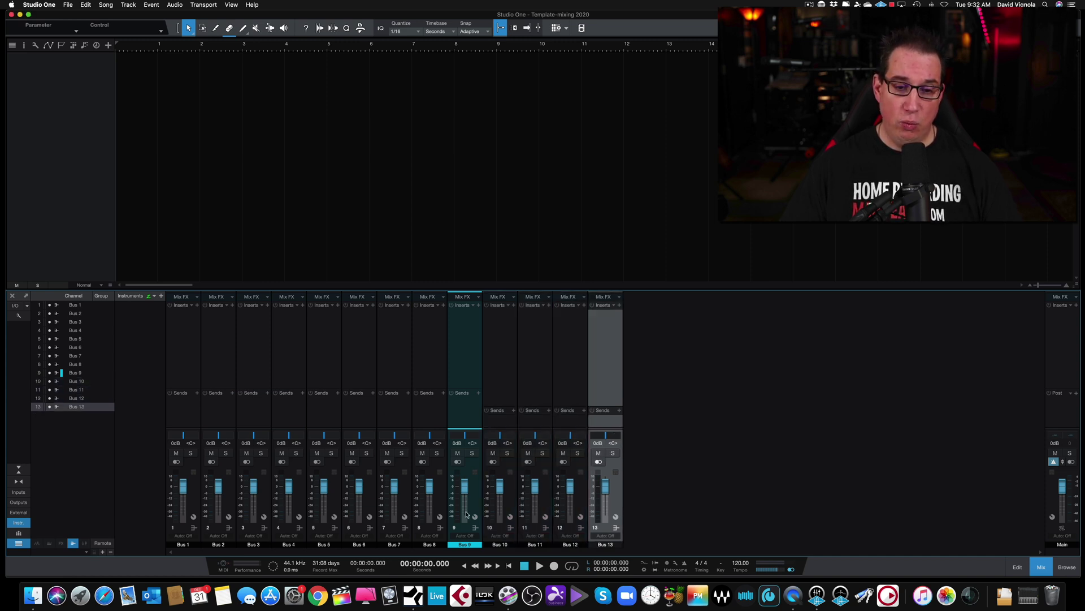
# Step: Select Bus 10 through Bus 13 together and colour them all blue
pyautogui.click(511, 506)
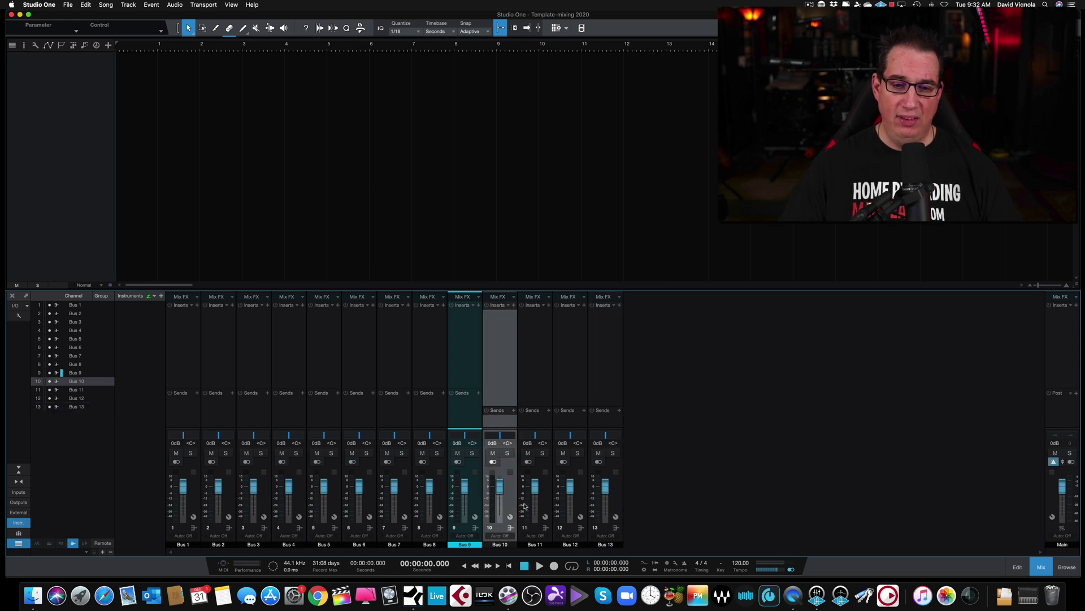
pyautogui.keyDown('shift'); pyautogui.click(545, 507); pyautogui.keyUp('shift')
pyautogui.keyDown('shift'); pyautogui.click(580, 506); pyautogui.keyUp('shift')
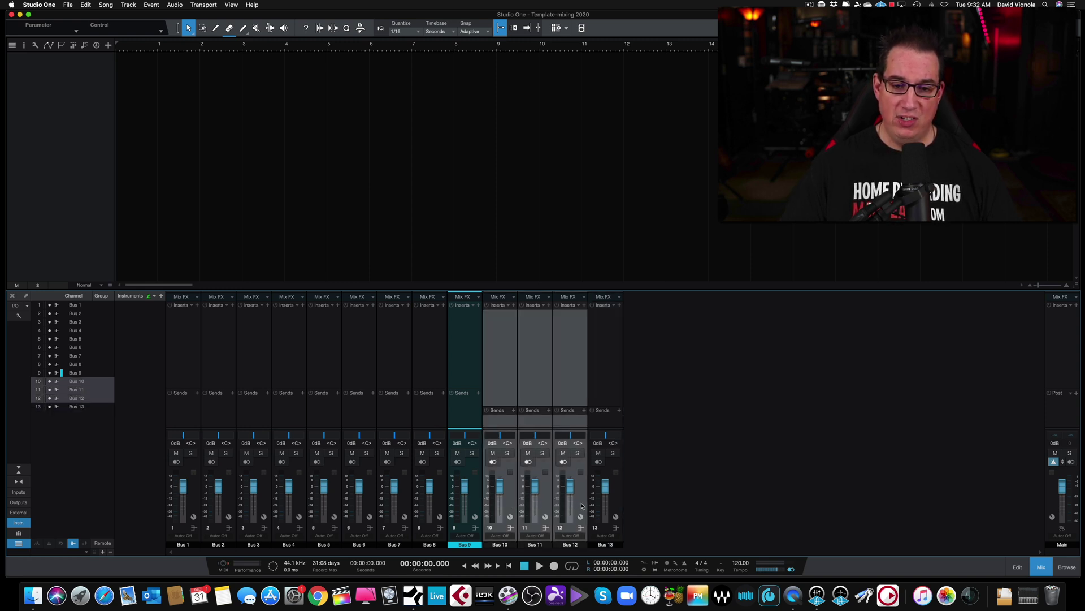
pyautogui.keyDown('shift'); pyautogui.click(616, 506); pyautogui.keyUp('shift')
pyautogui.click(606, 545)
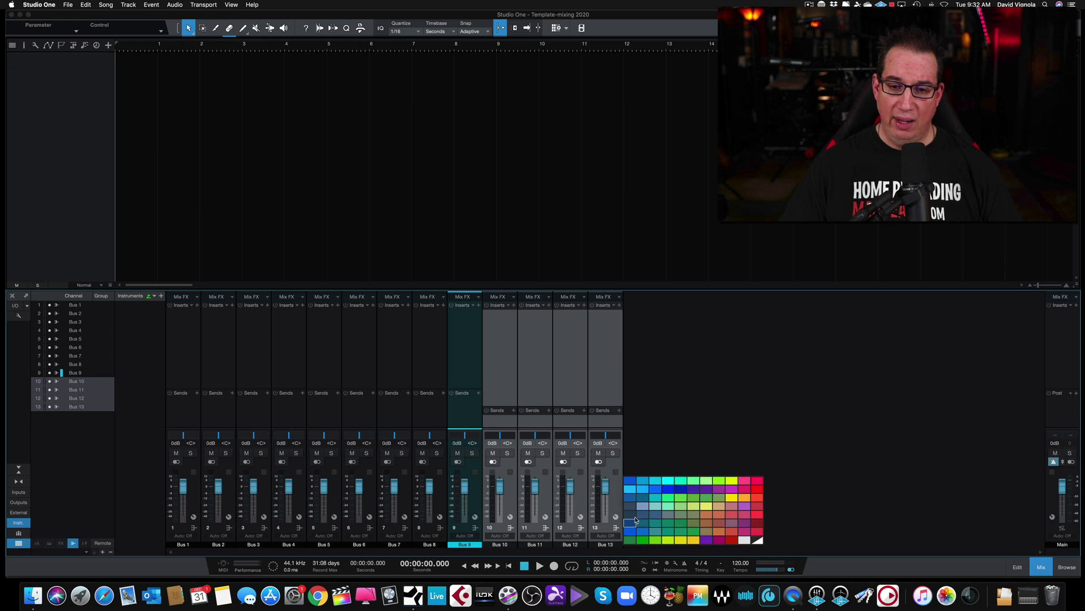
pyautogui.click(647, 485)
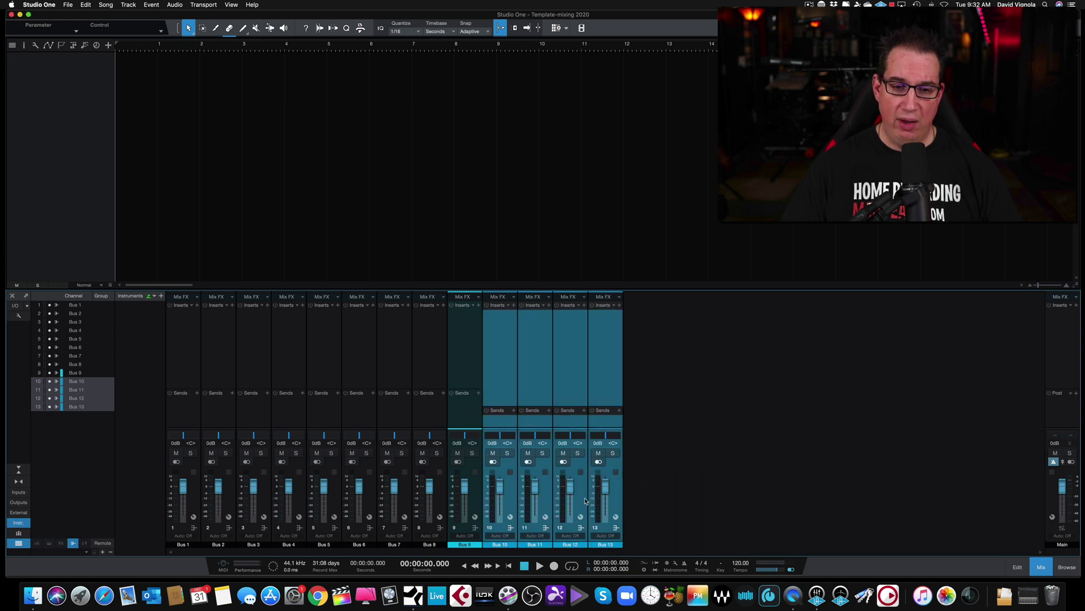
# Step: Recolour Bus 9 with the same blue as Bus 10 through Bus 13
pyautogui.click(462, 545)
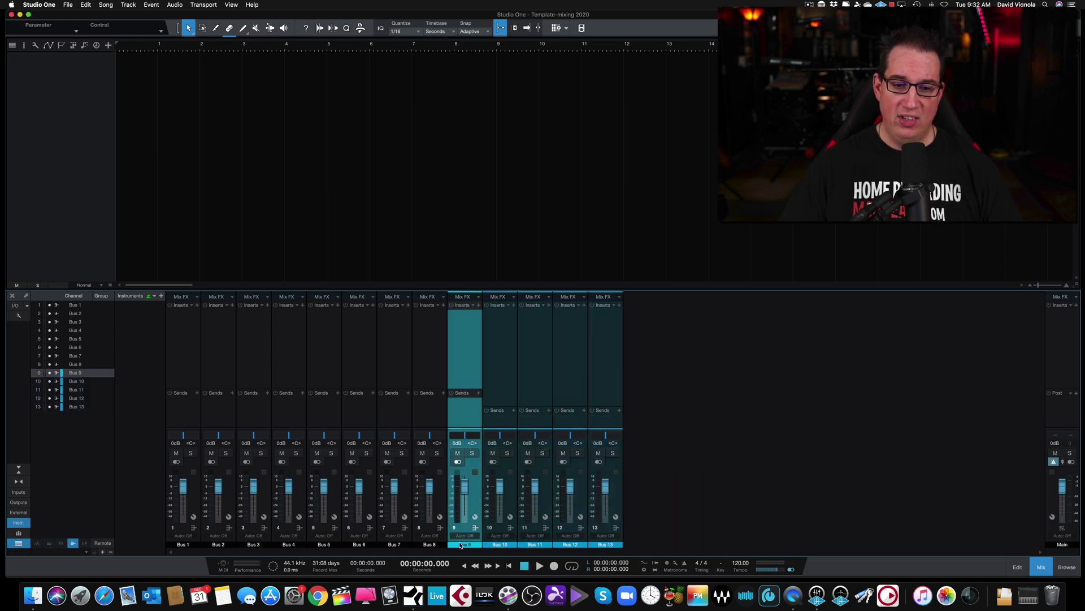
pyautogui.click(462, 544)
pyautogui.click(503, 484)
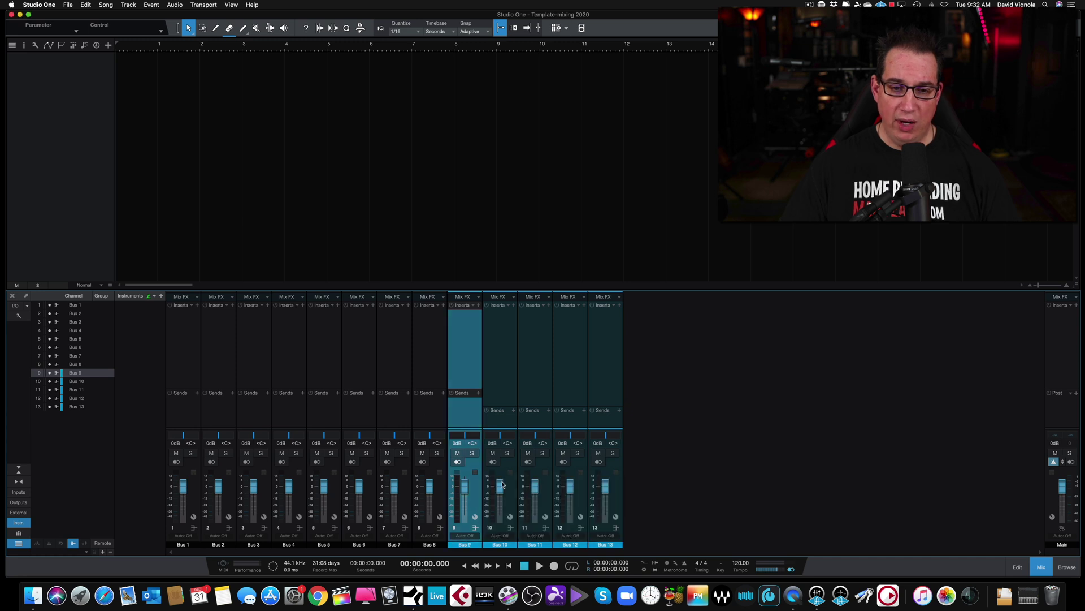
# Step: Rename the Bus 9 channel as Delay
pyautogui.click(465, 545)
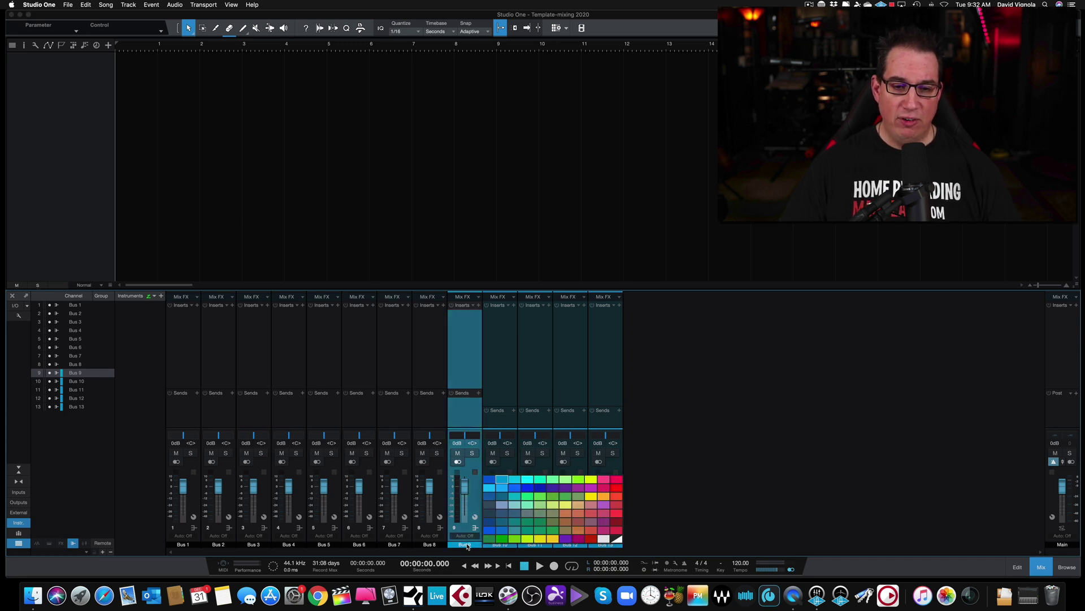
pyautogui.click(474, 505)
pyautogui.doubleClick(463, 544)
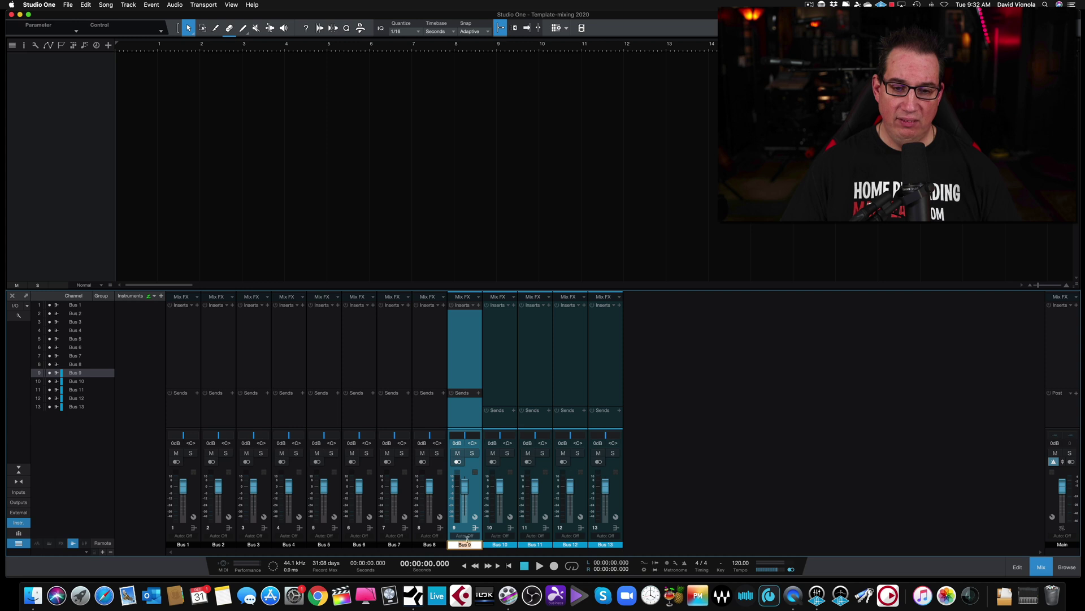
pyautogui.write('Delay')
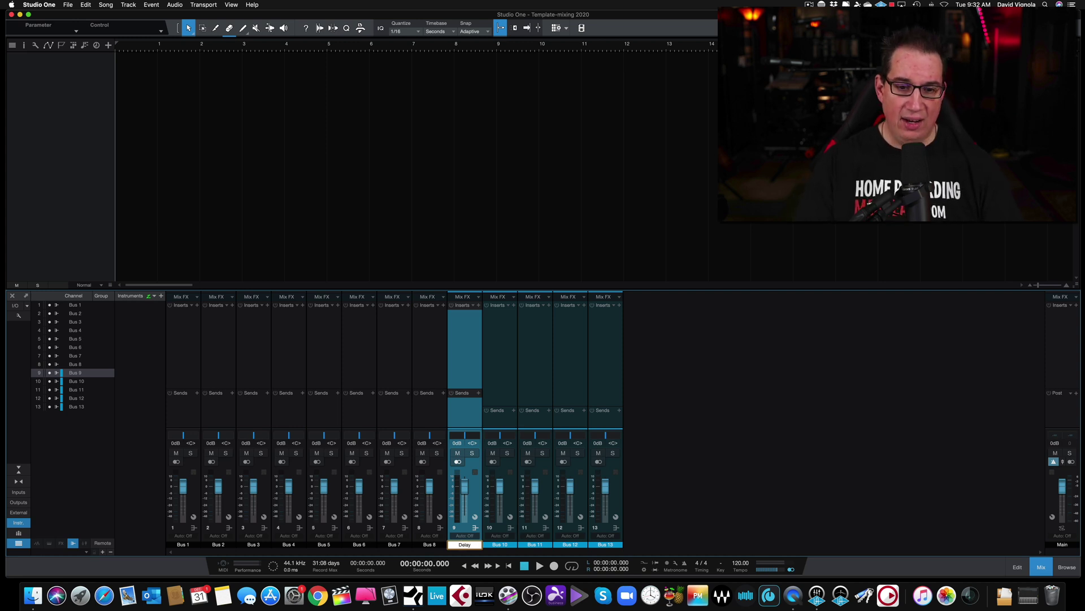
# Step: Rename Bus 10, Bus 11 and Bus 12 as Room Verb, Plate Verb and Hall Verb respectively
pyautogui.press('Tab')
pyautogui.write('R')
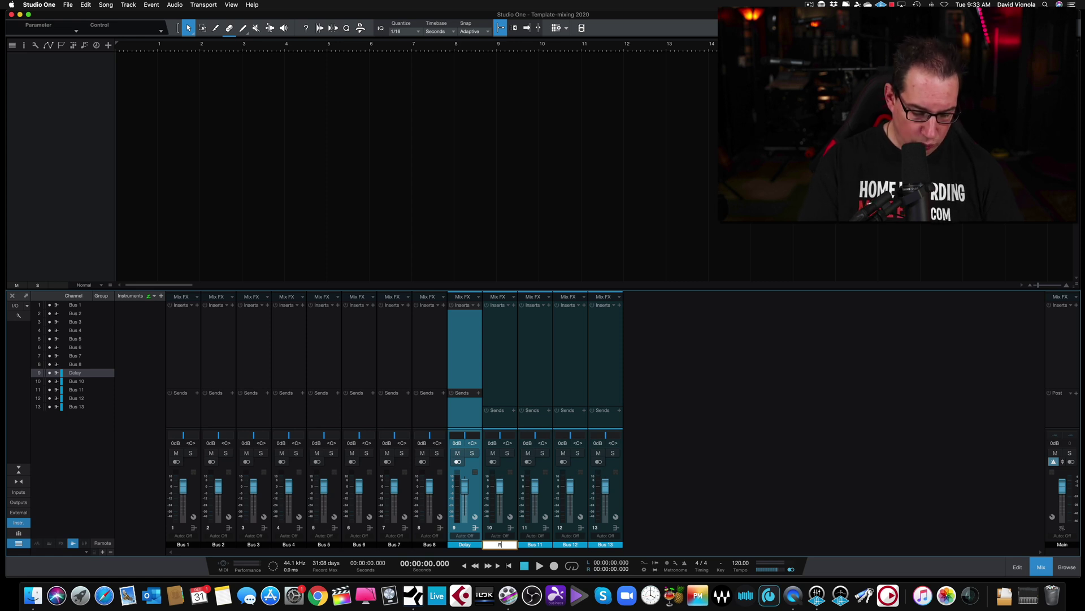
pyautogui.write('eve Verb')
pyautogui.press('Tab')
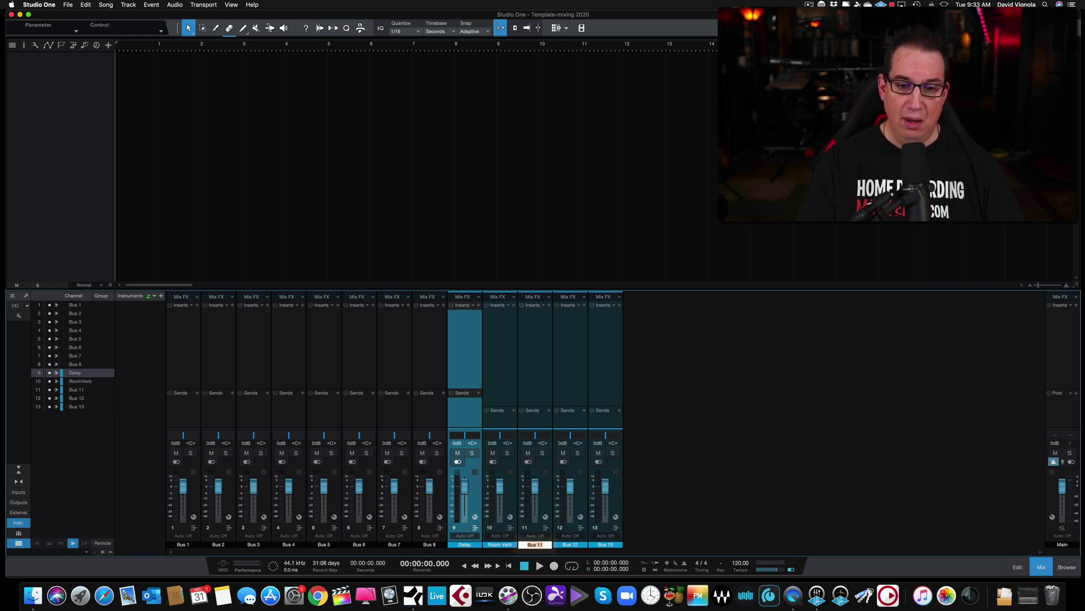
pyautogui.write('Plate')
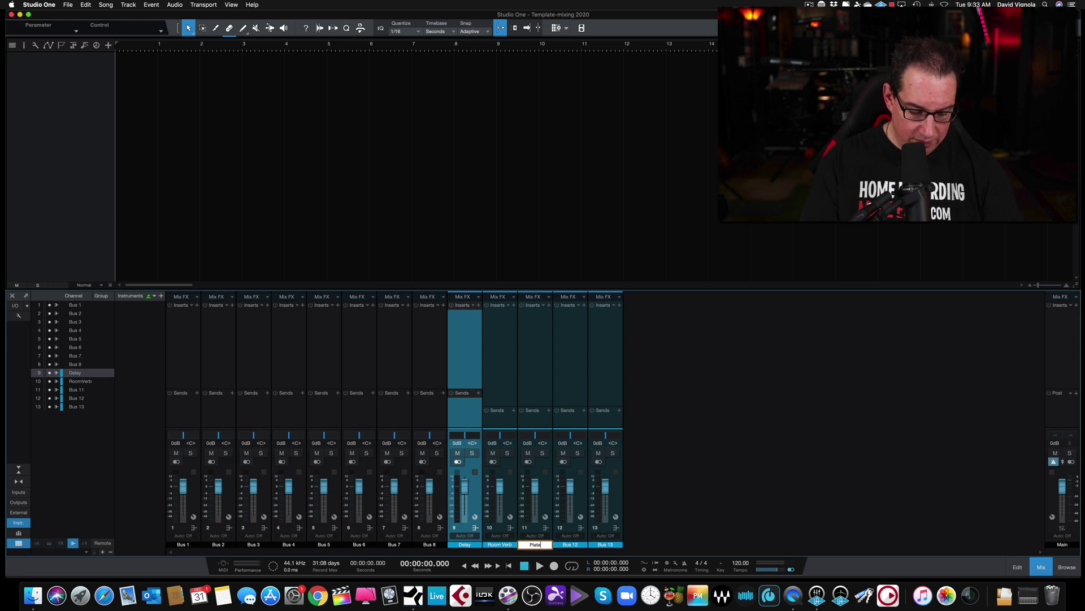
pyautogui.write(' Verb')
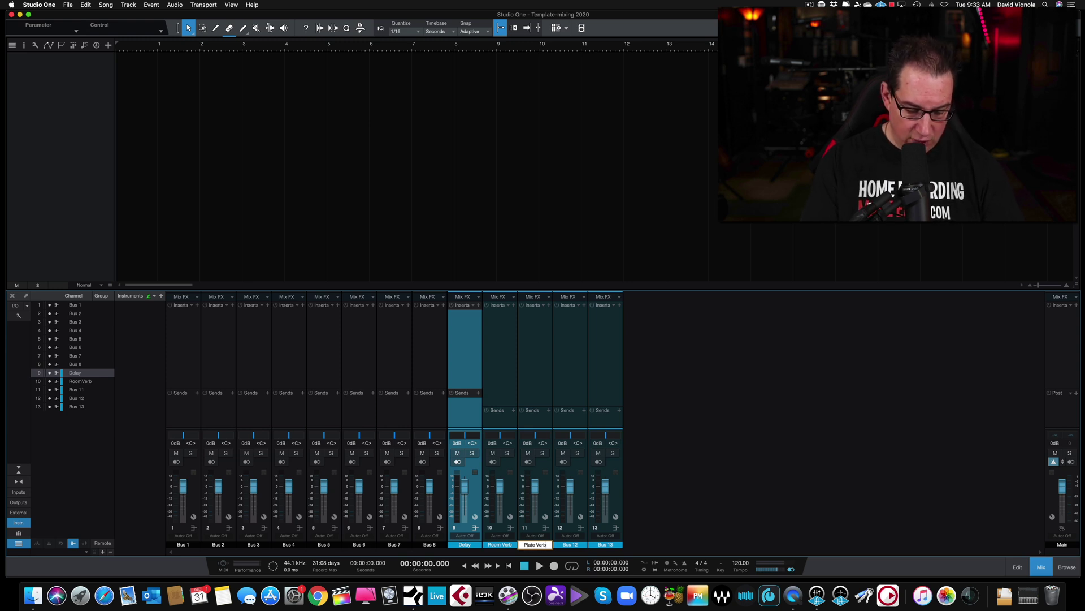
pyautogui.press('Tab')
pyautogui.write('Hall Verb')
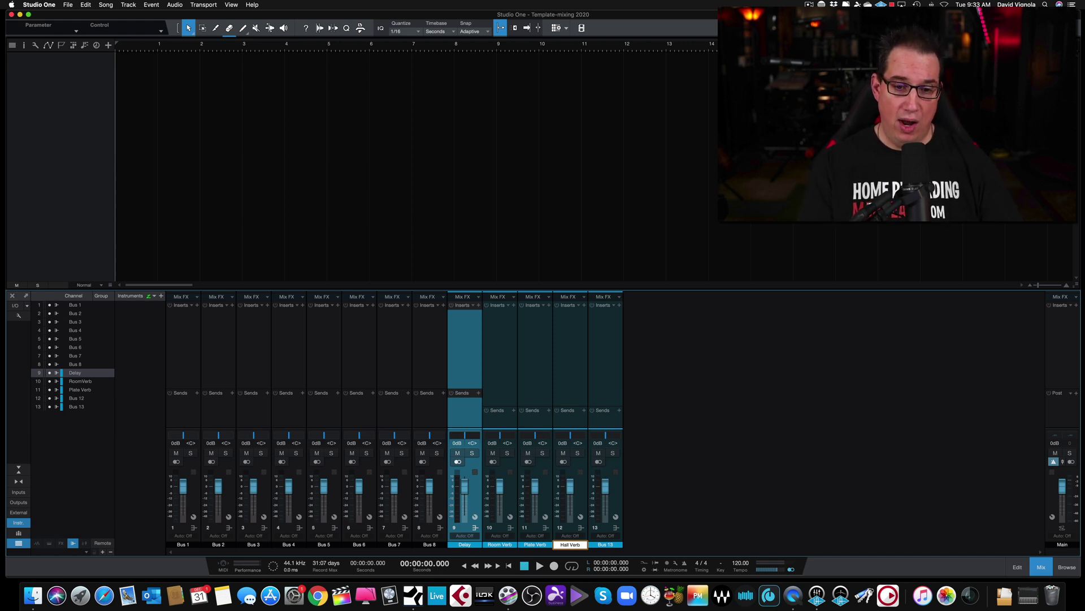
# Step: Rename the Bus 13 channel as Lonh Delay and move it directly ahead of the Delay channel
pyautogui.click(605, 533)
pyautogui.moveTo(608, 546); pyautogui.dragTo(605, 520)
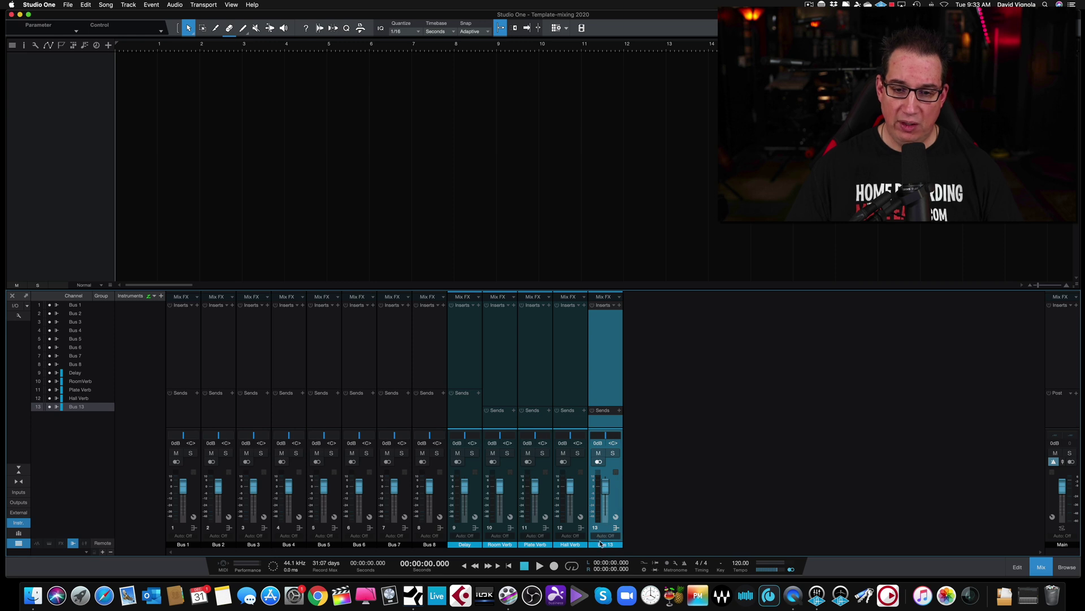
pyautogui.doubleClick(604, 544)
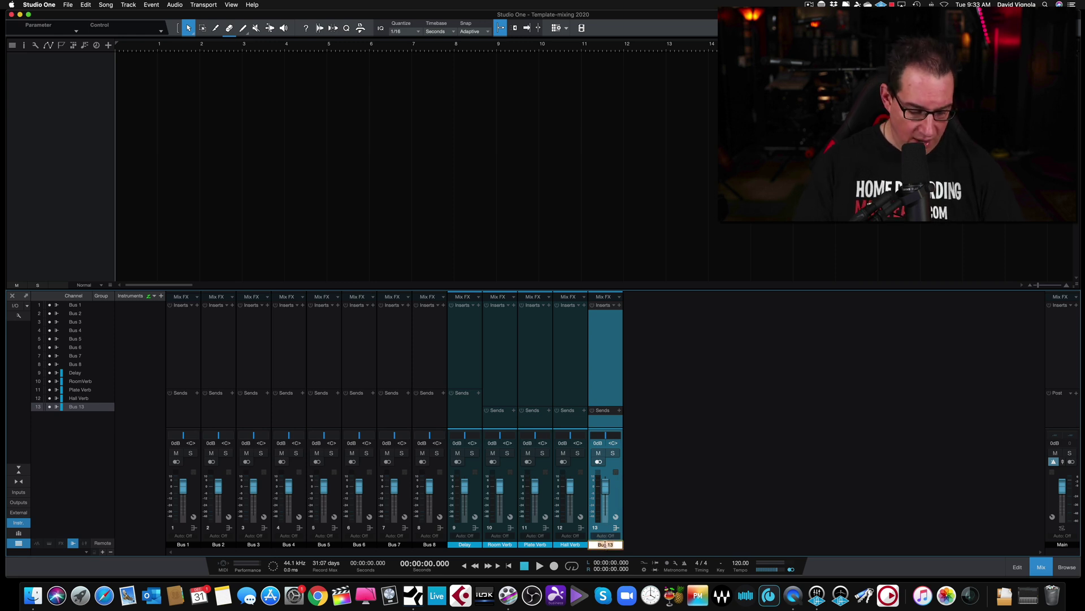
pyautogui.write('Lonh Delay')
pyautogui.press('Return')
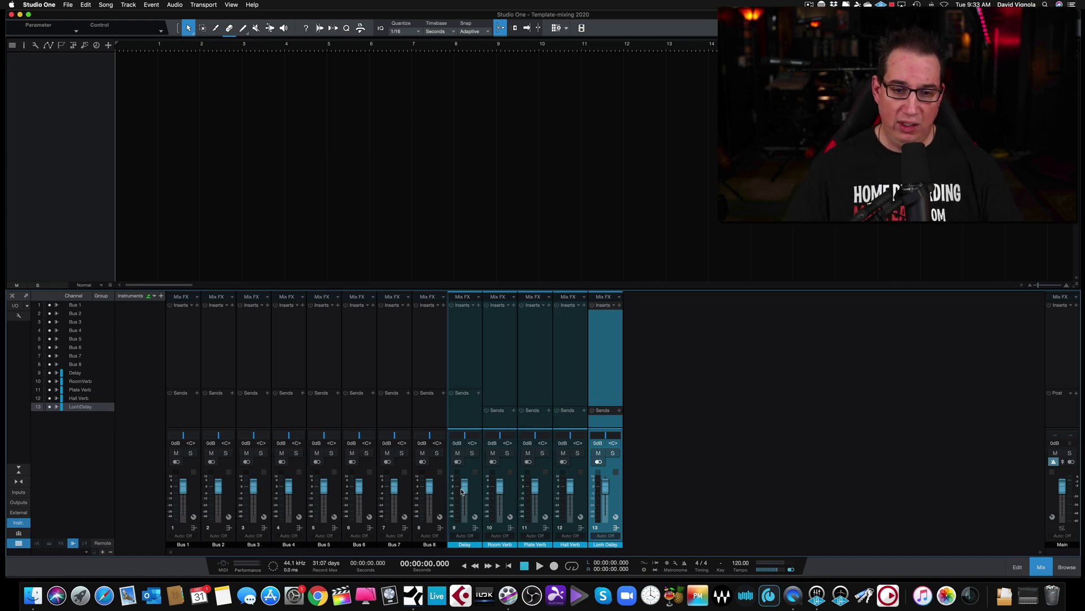
pyautogui.moveTo(462, 491); pyautogui.dragTo(467, 508)
# Step: Rename the Delay channel as Short Delay and slightly enlarge the sends area of the bus channels
pyautogui.doubleClick(500, 544)
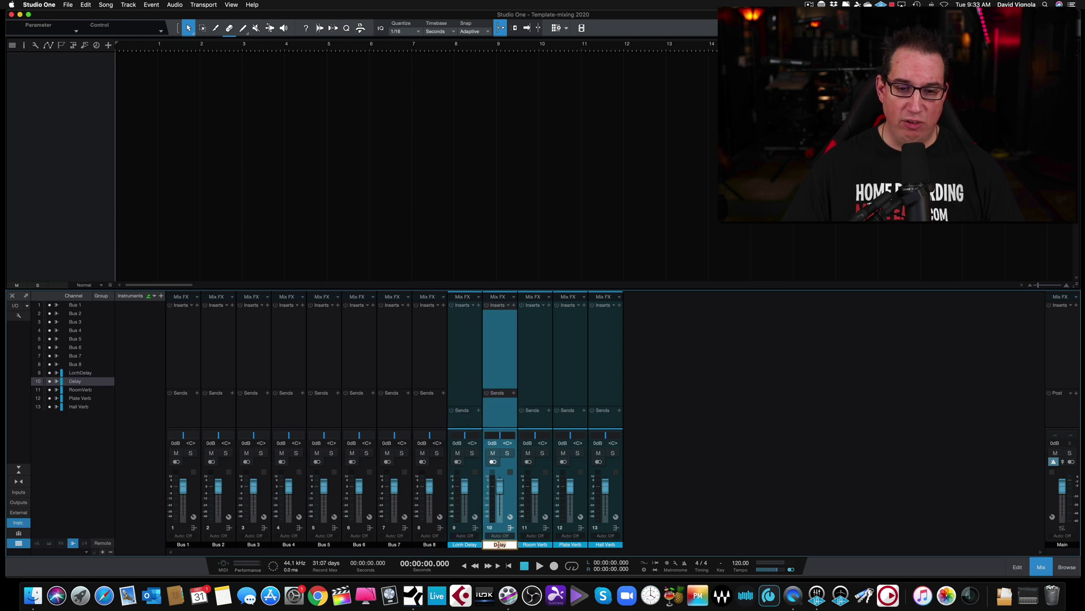
pyautogui.write('Short')
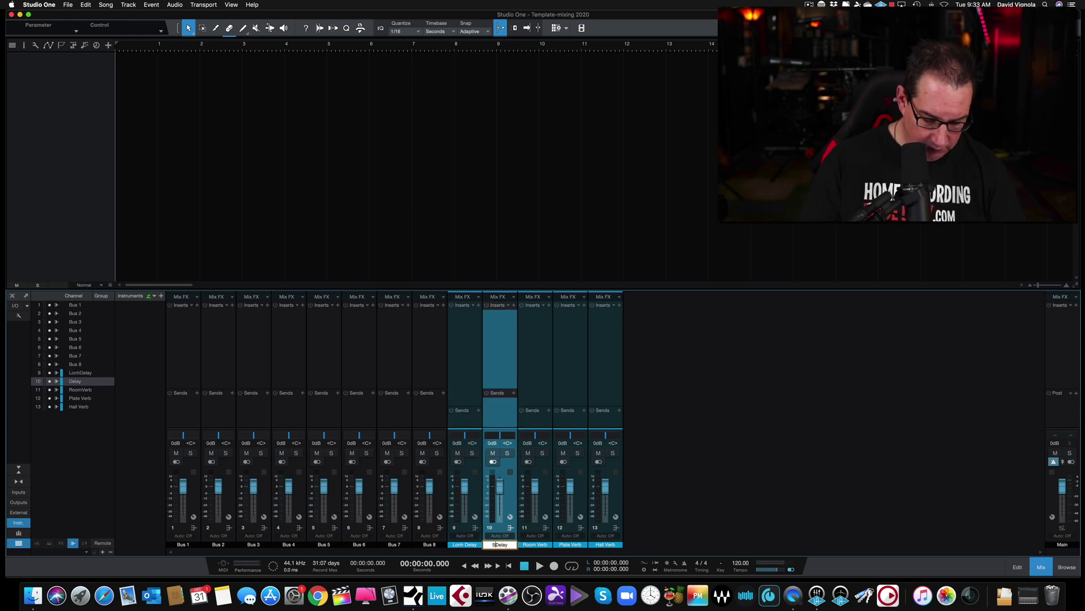
pyautogui.press('Return')
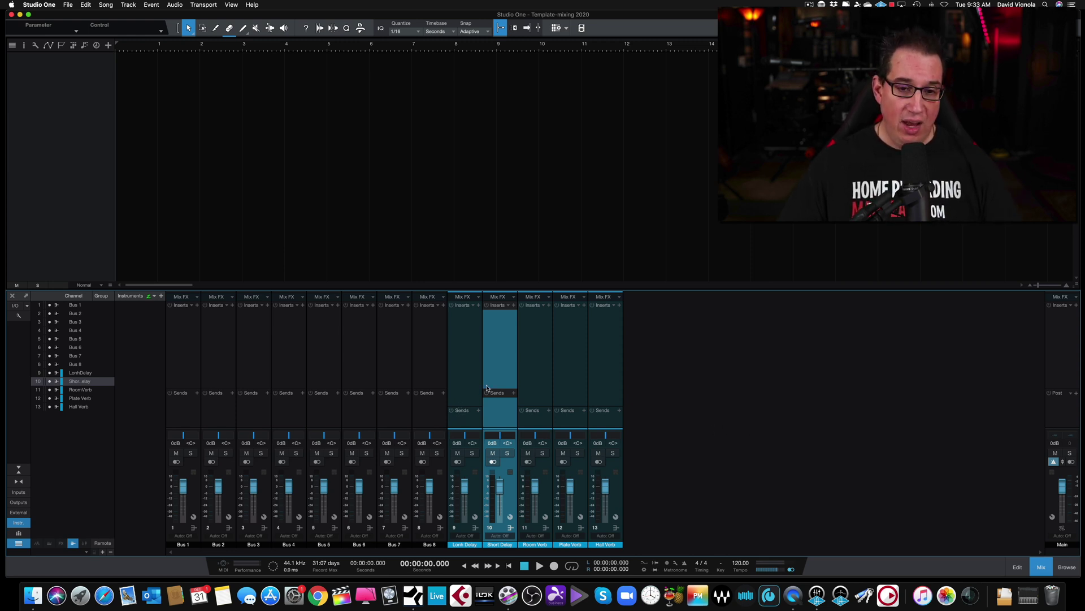
pyautogui.moveTo(488, 390); pyautogui.dragTo(491, 379)
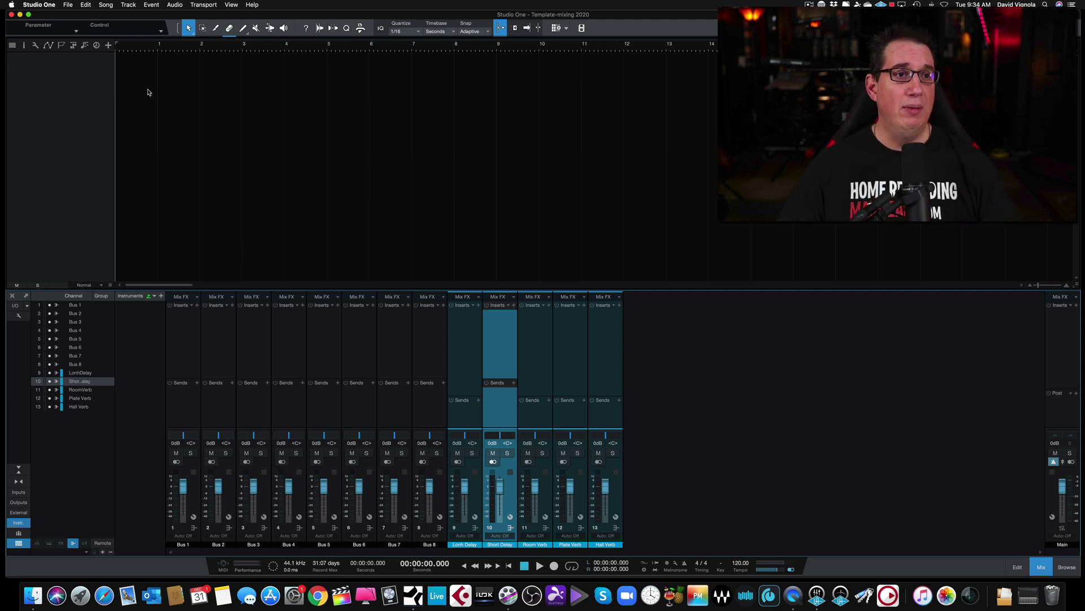
# Step: Save the song as a template titled Mixing w/ no plugins
pyautogui.click(67, 6)
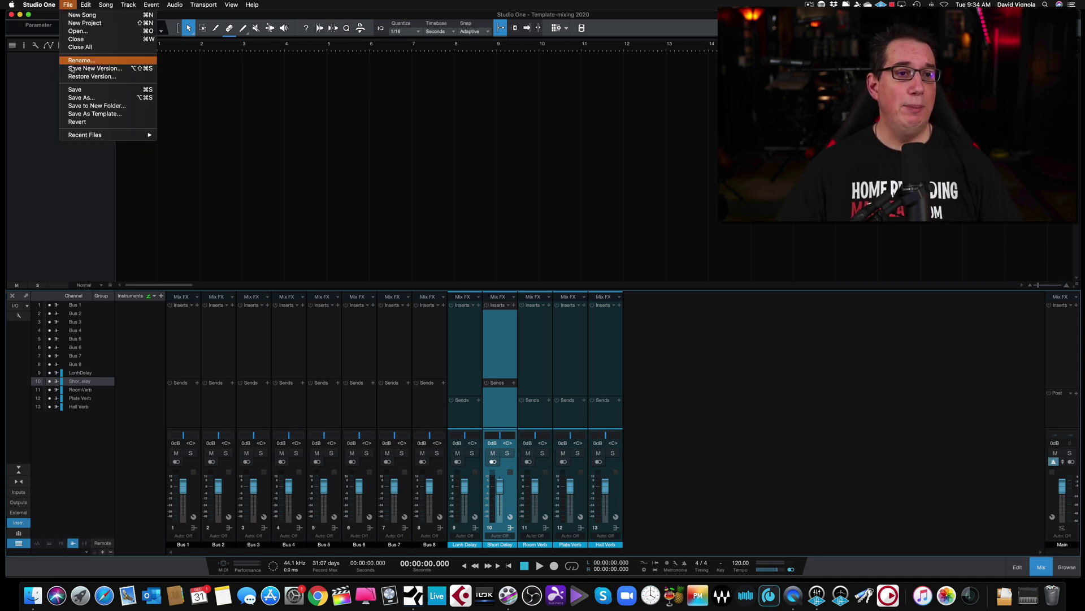
pyautogui.click(85, 114)
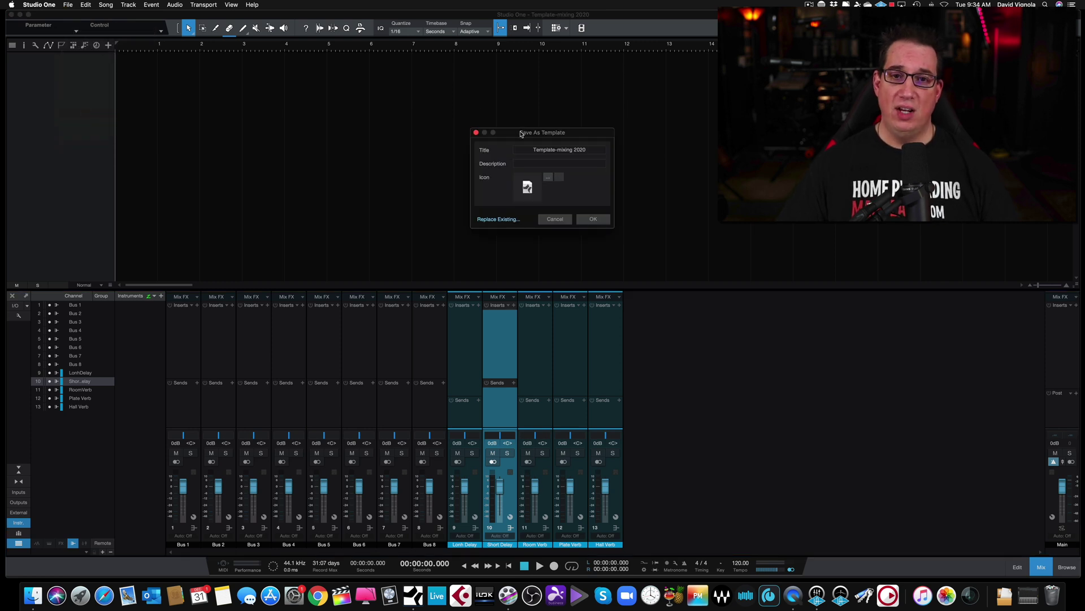
pyautogui.moveTo(523, 133); pyautogui.dragTo(513, 132)
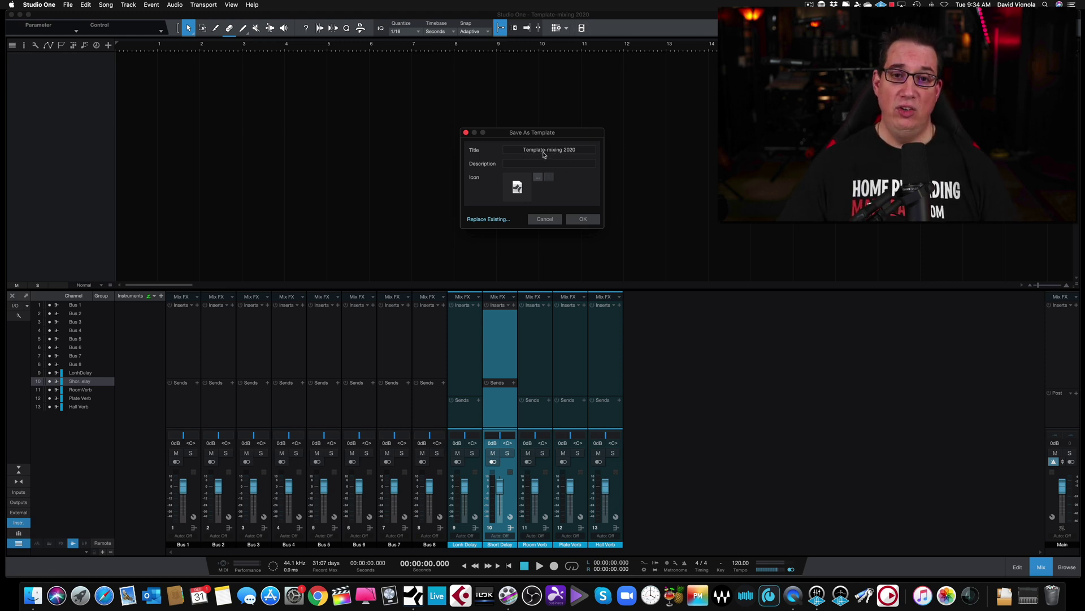
pyautogui.click(578, 149)
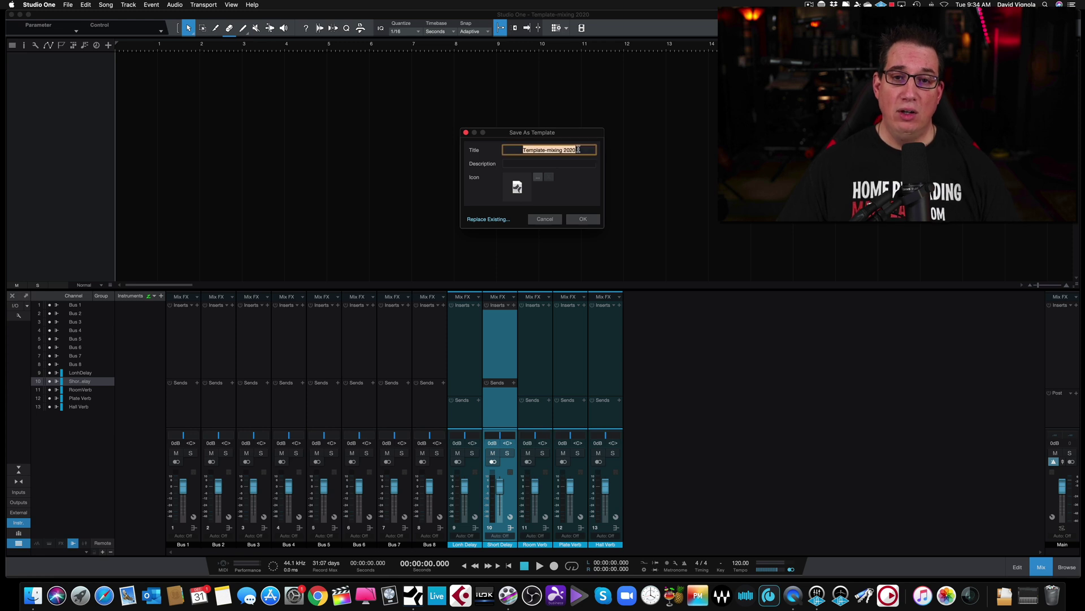
pyautogui.press('BackSpace')
pyautogui.write('Mixing w/ no plugins')
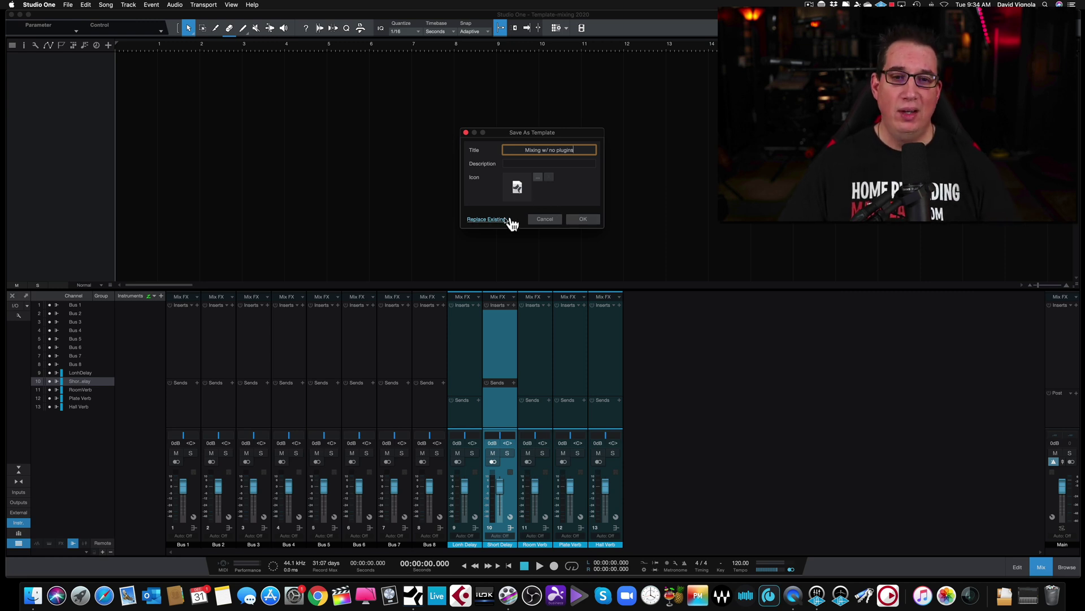
pyautogui.click(582, 221)
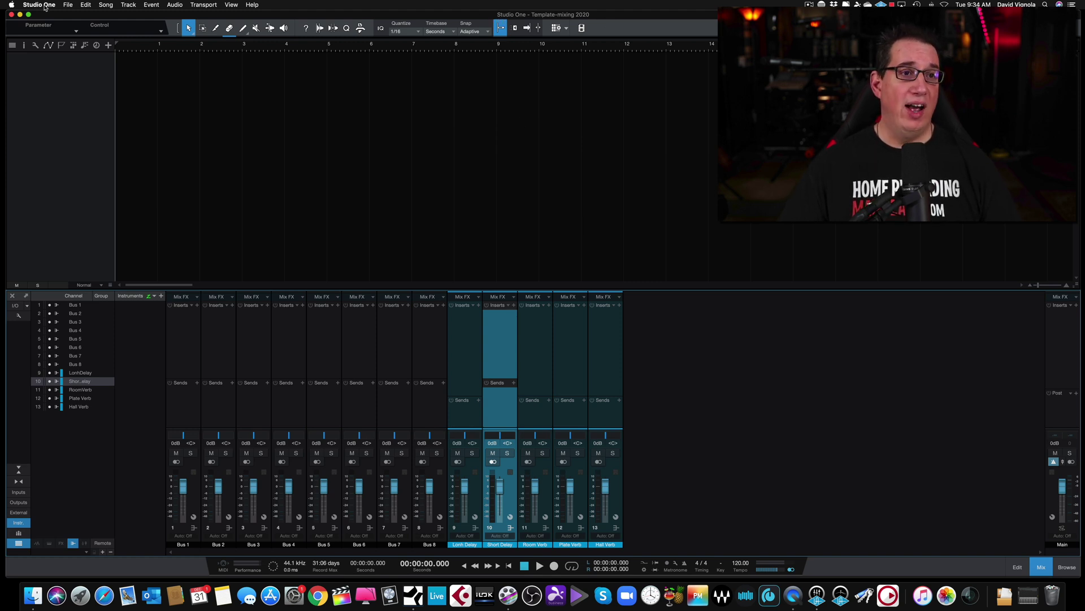
# Step: Close the Template-mixing 2020 song without saving its changes
pyautogui.click(66, 5)
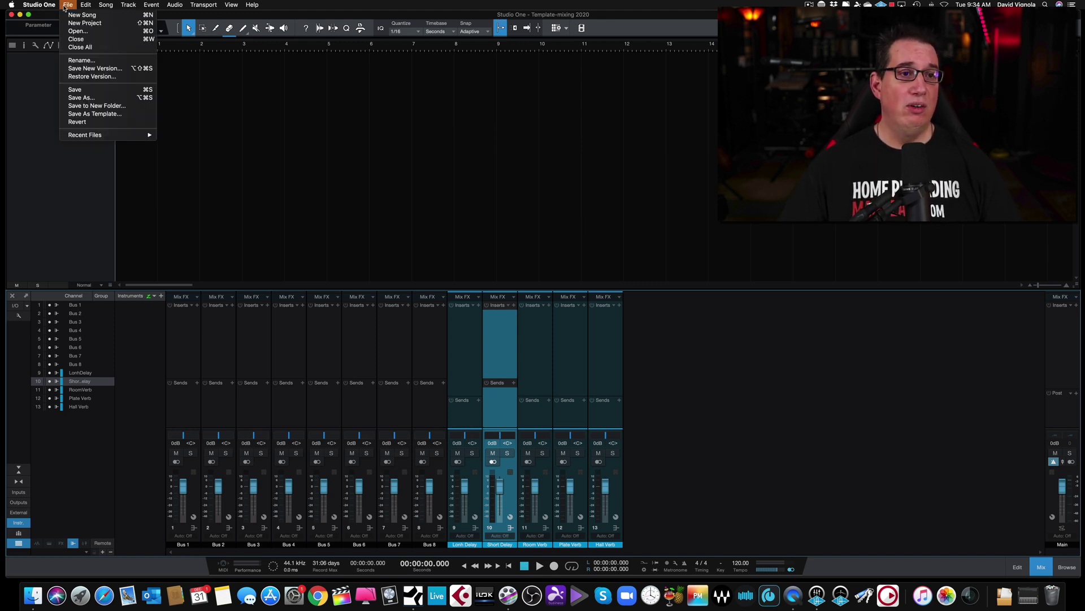
pyautogui.click(75, 39)
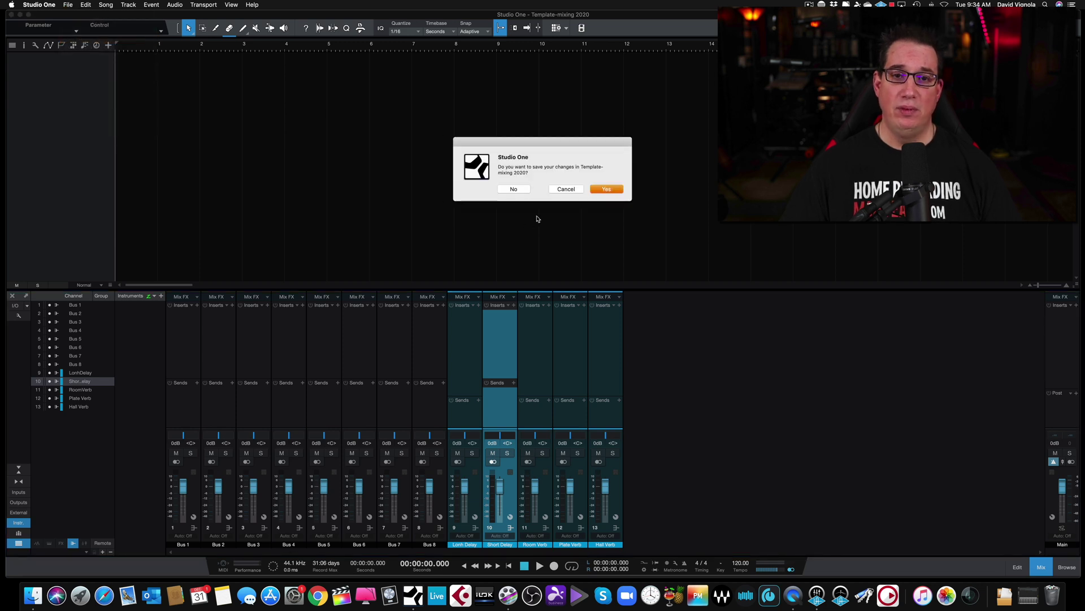
pyautogui.click(514, 189)
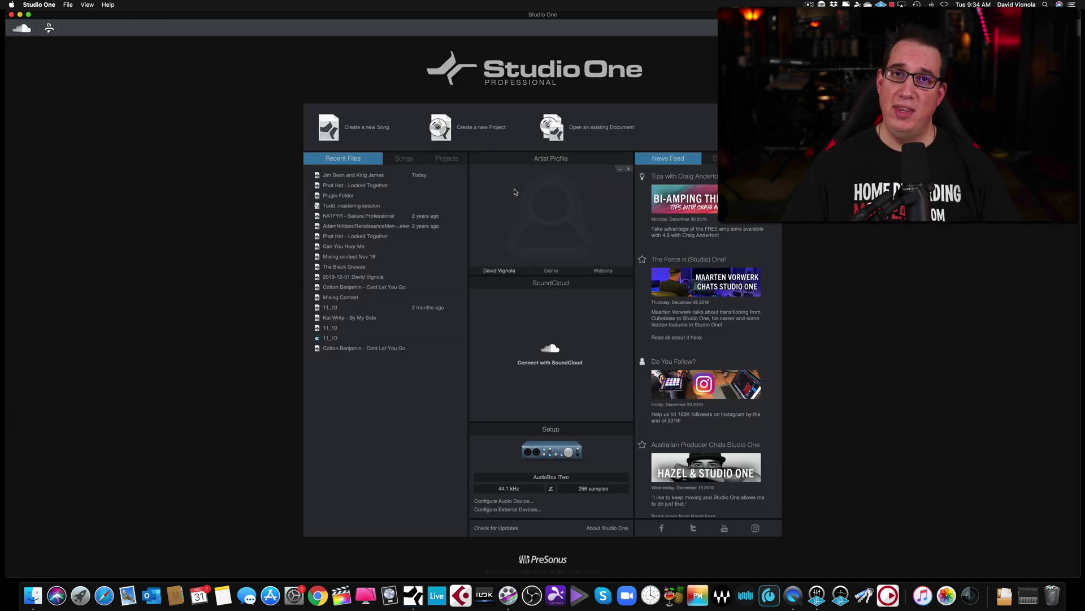
# Step: Start a new song and choose the user template Mixing w/ no plugins as its basis
pyautogui.click(358, 130)
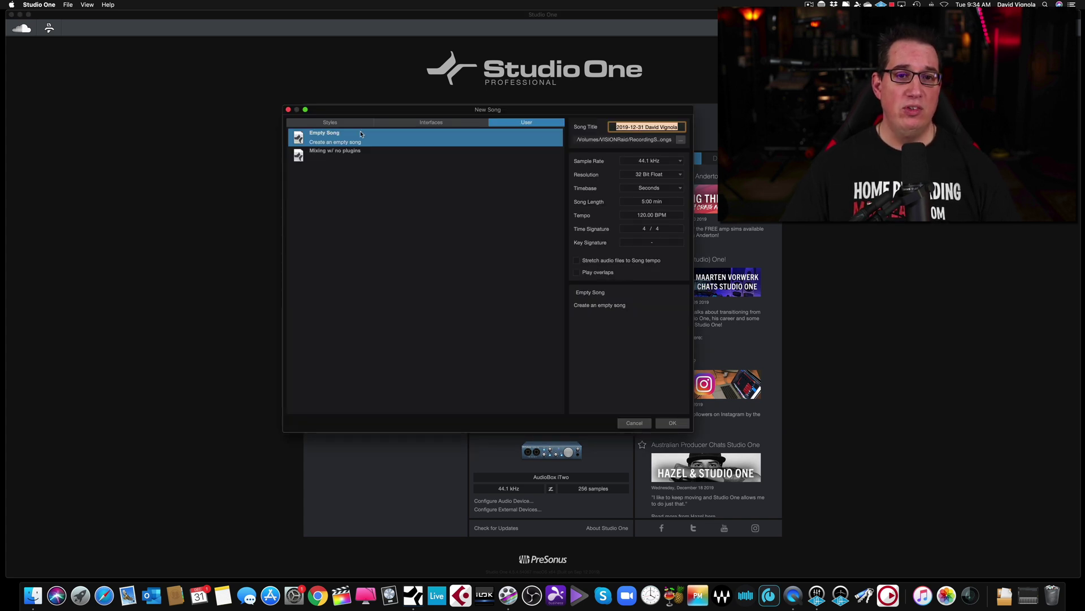
pyautogui.click(427, 124)
pyautogui.click(511, 125)
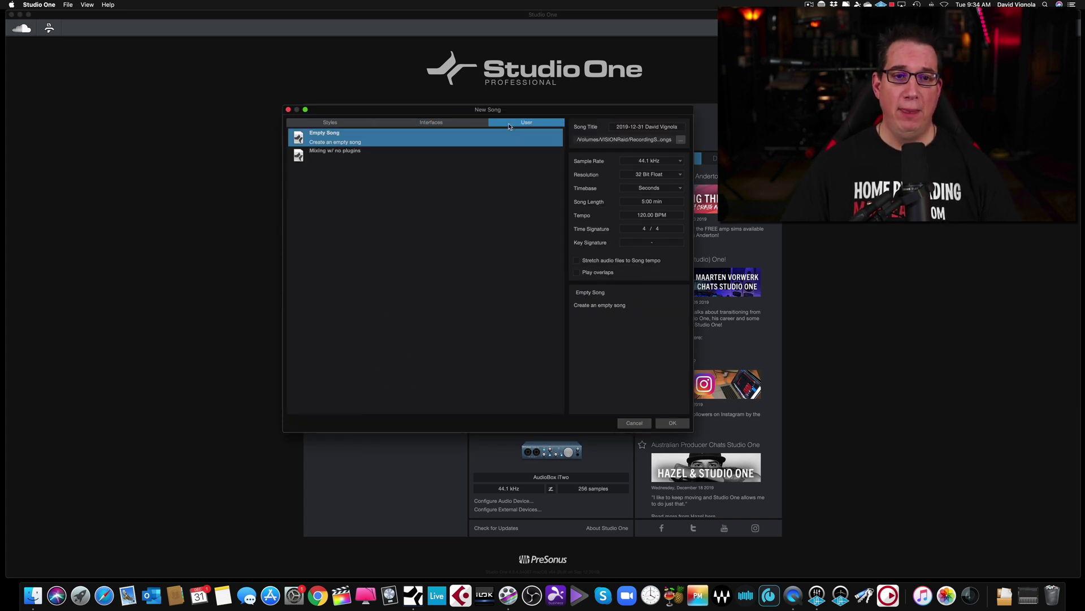
pyautogui.click(318, 155)
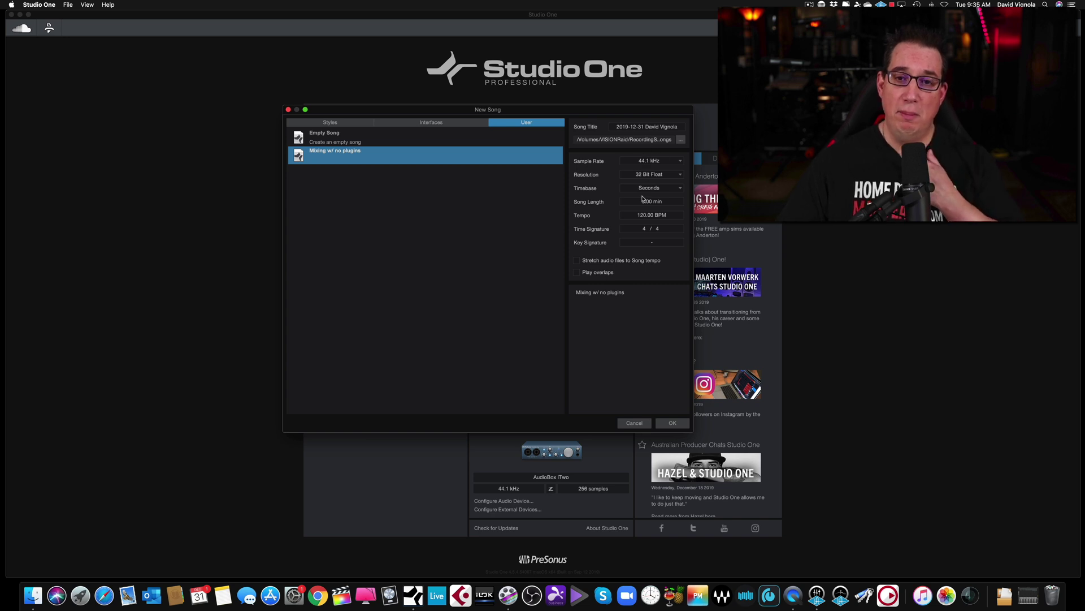
# Step: Title the new song Template, set its save location to the Desktop and create it
pyautogui.click(648, 129)
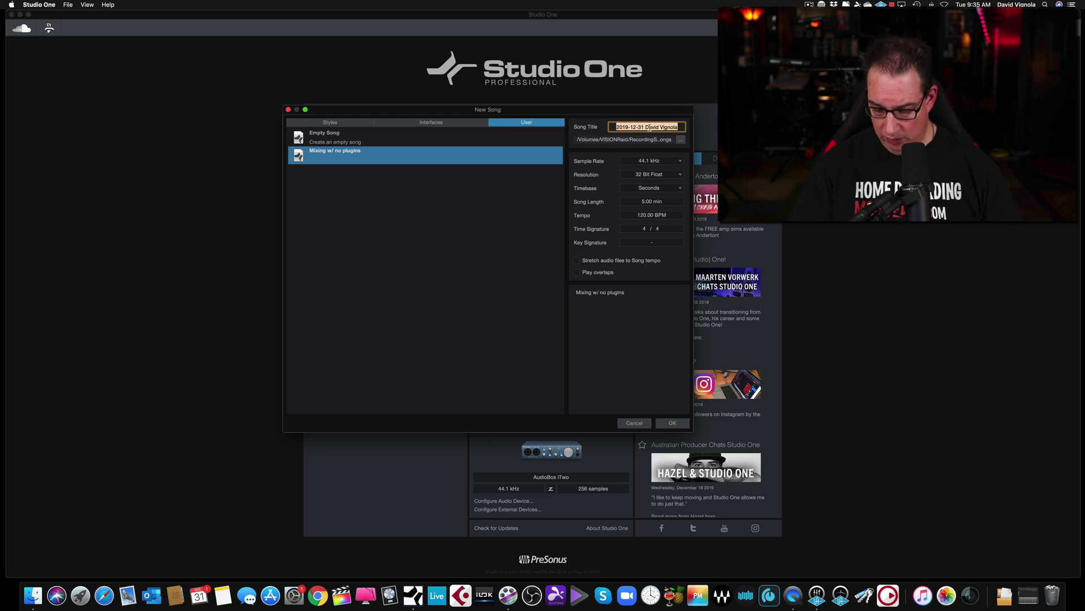
pyautogui.press('BackSpace')
pyautogui.write('Template')
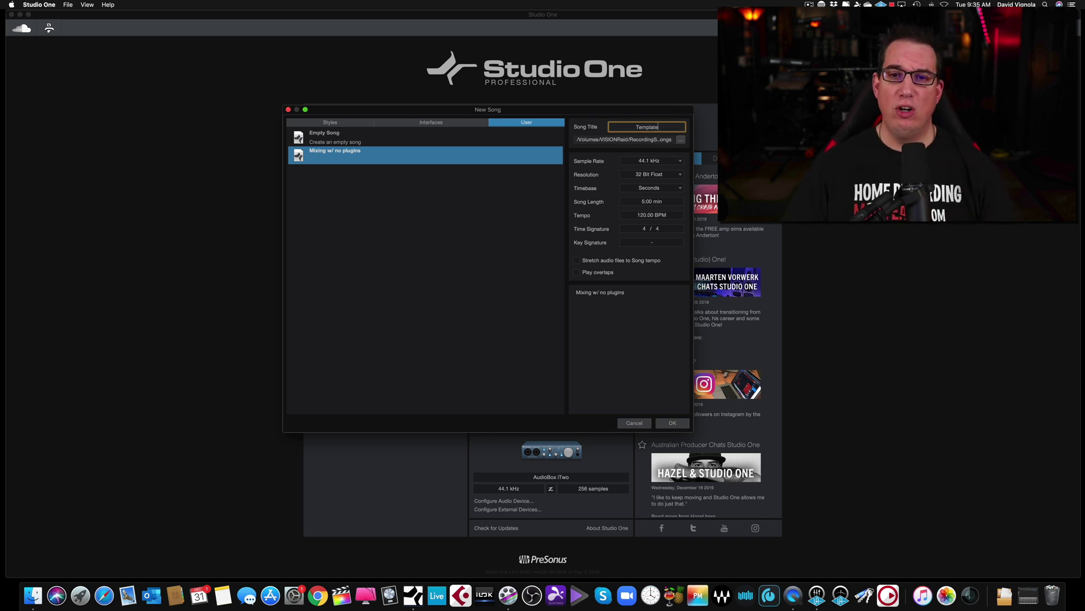
pyautogui.click(681, 140)
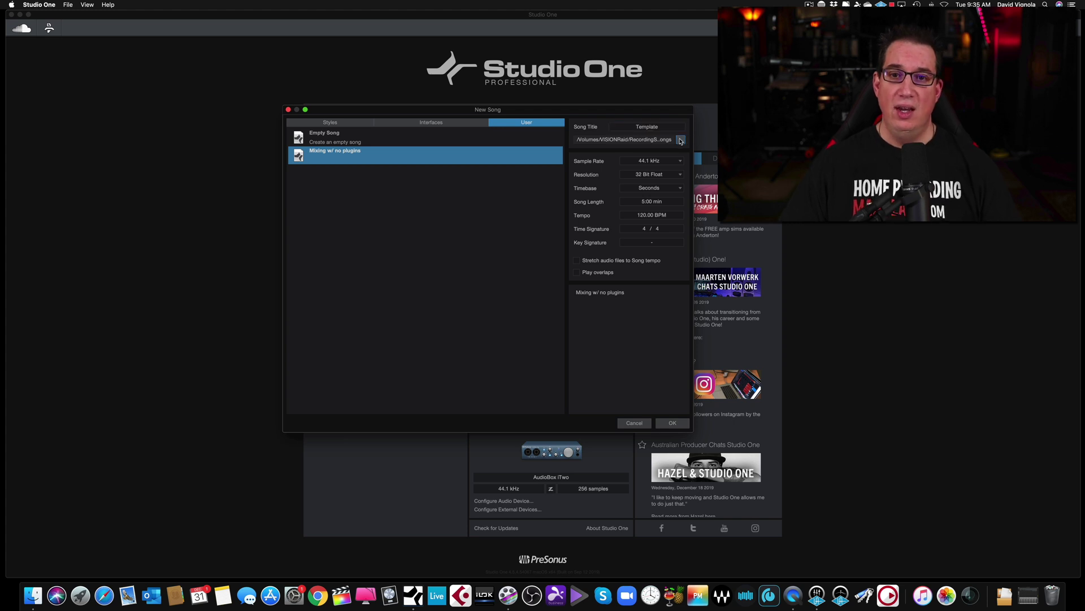
pyautogui.click(350, 211)
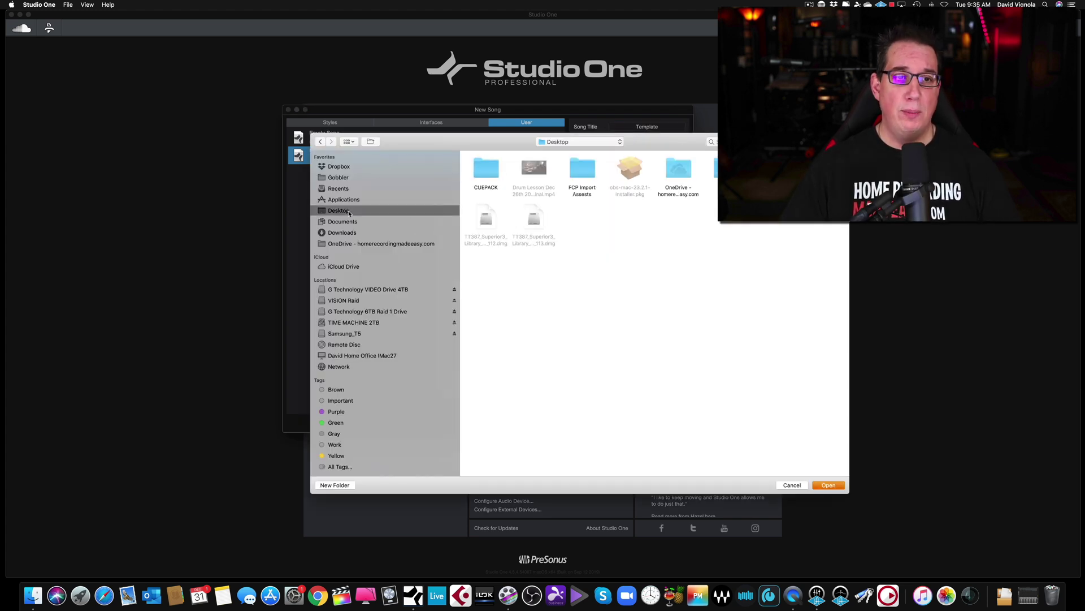
pyautogui.click(828, 485)
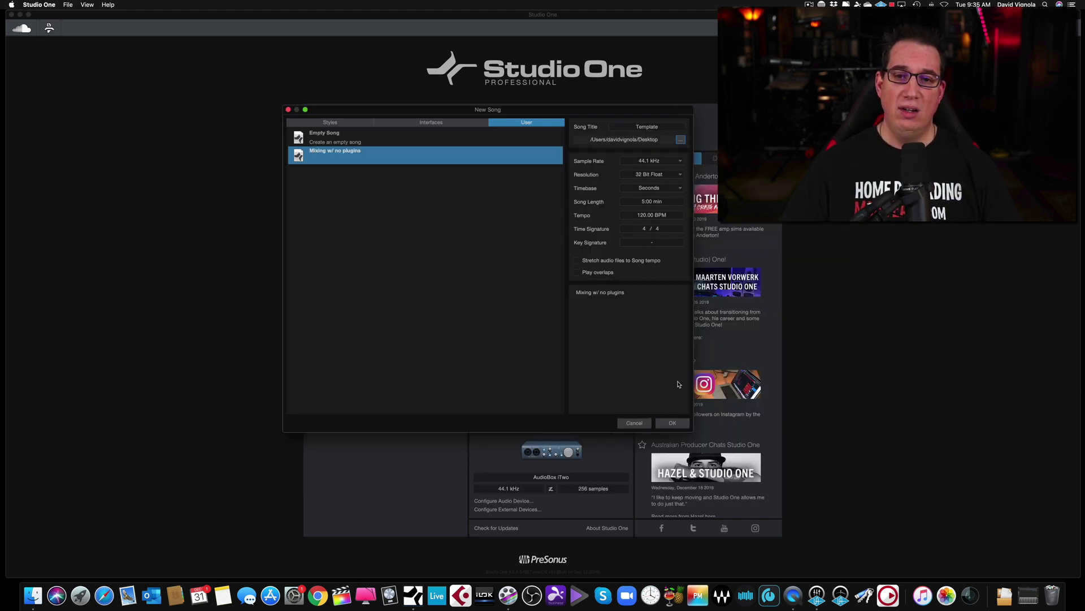
pyautogui.click(675, 424)
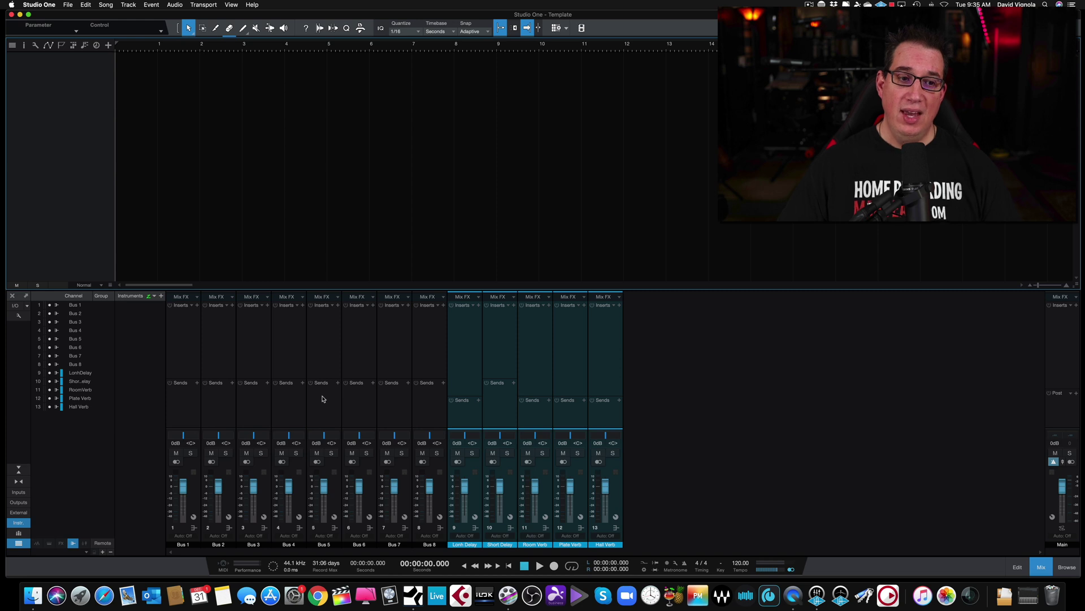
# Step: Hide the channel list and the instruments list beside the mixer, keeping the bus channels shown
pyautogui.click(70, 543)
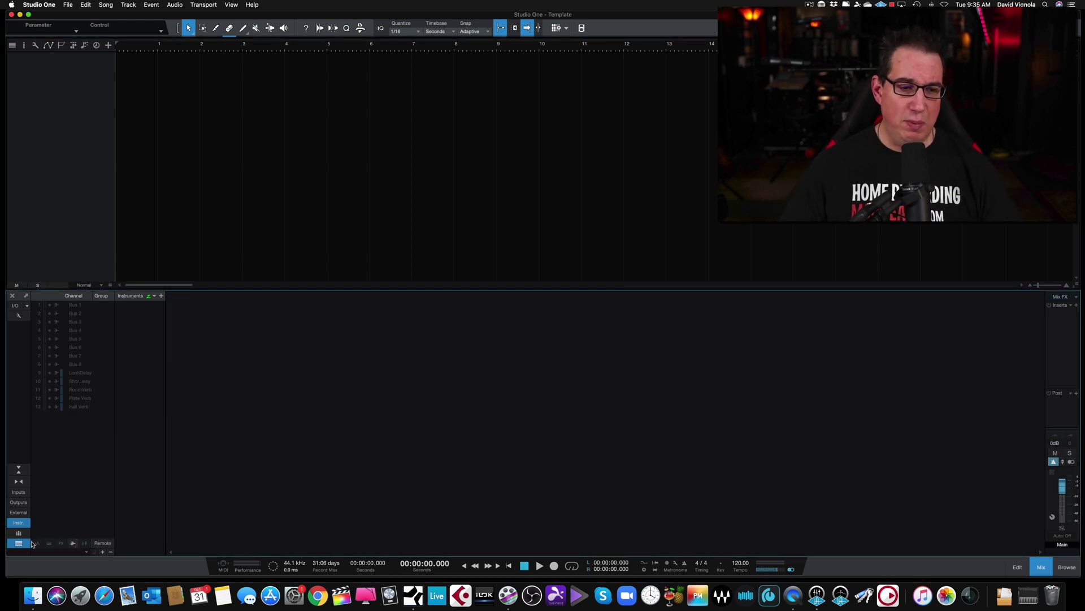
pyautogui.click(72, 542)
pyautogui.click(19, 543)
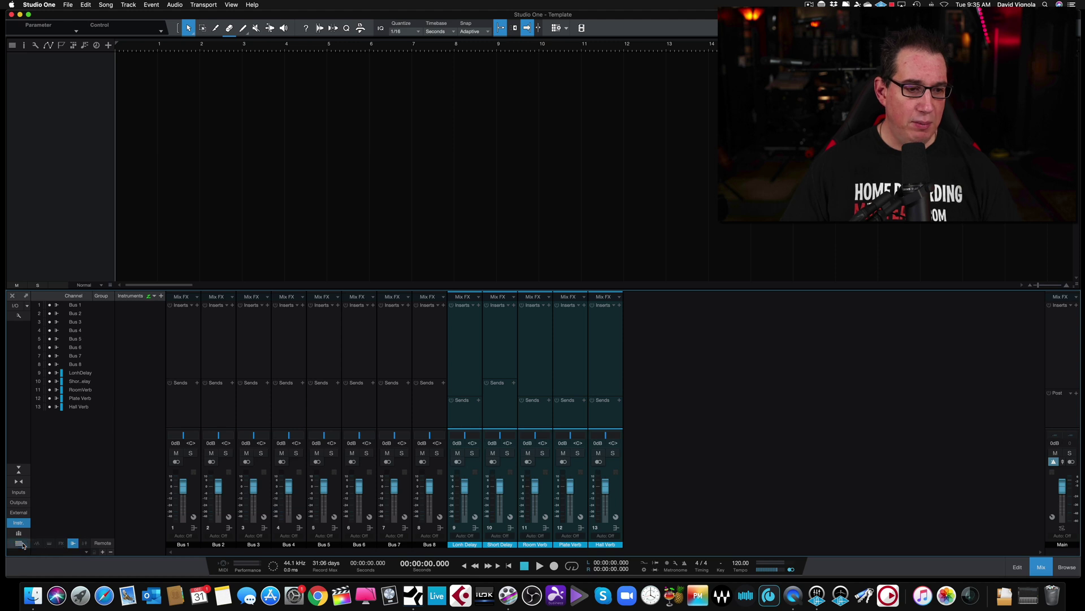
pyautogui.click(19, 523)
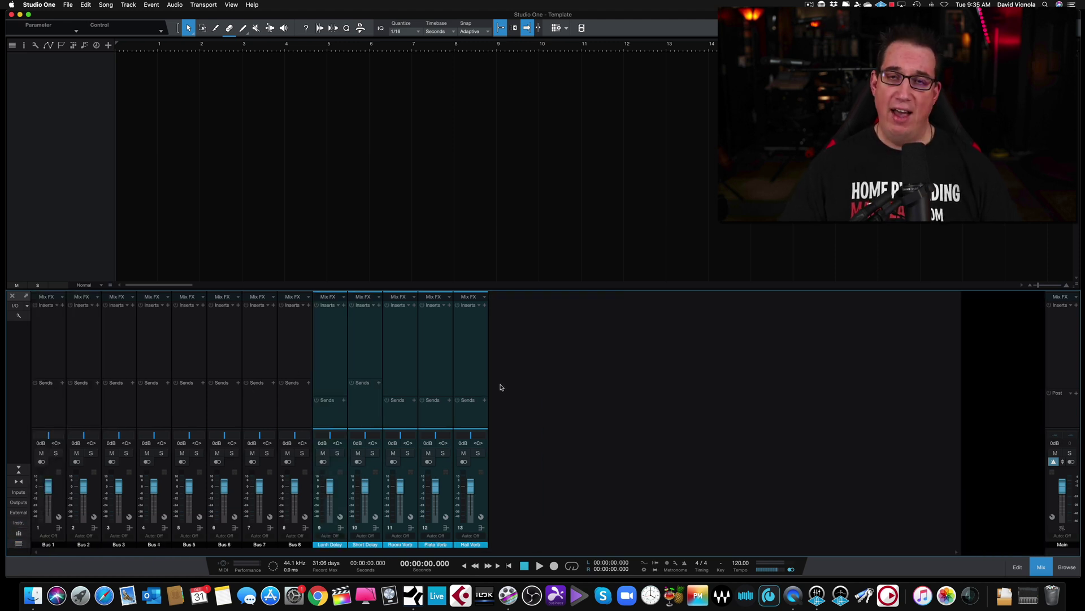
# Step: Show the browser next to the mixer and select the Main output channel
pyautogui.click(1065, 566)
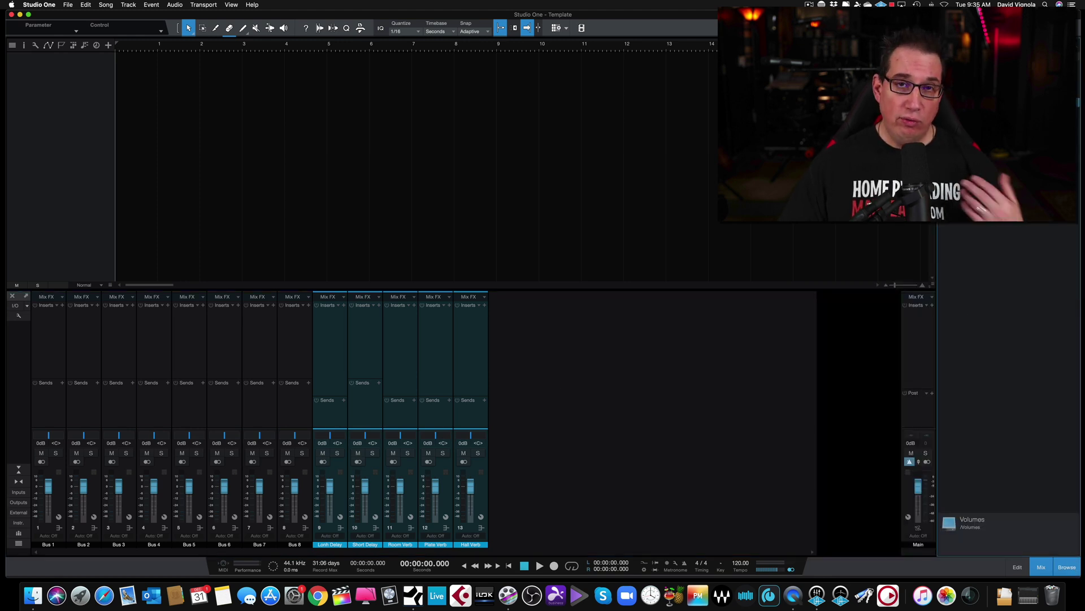
pyautogui.click(921, 361)
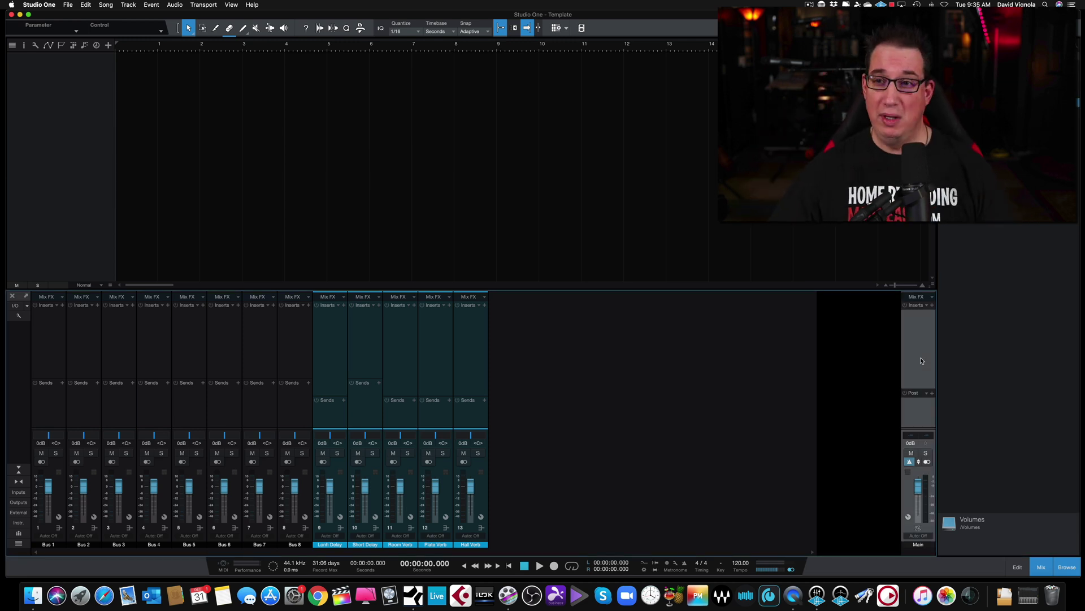
# Step: Find the Slate Digital effects in the browser and insert Virtual Mix Rack on the Main output channel
pyautogui.click(981, 44)
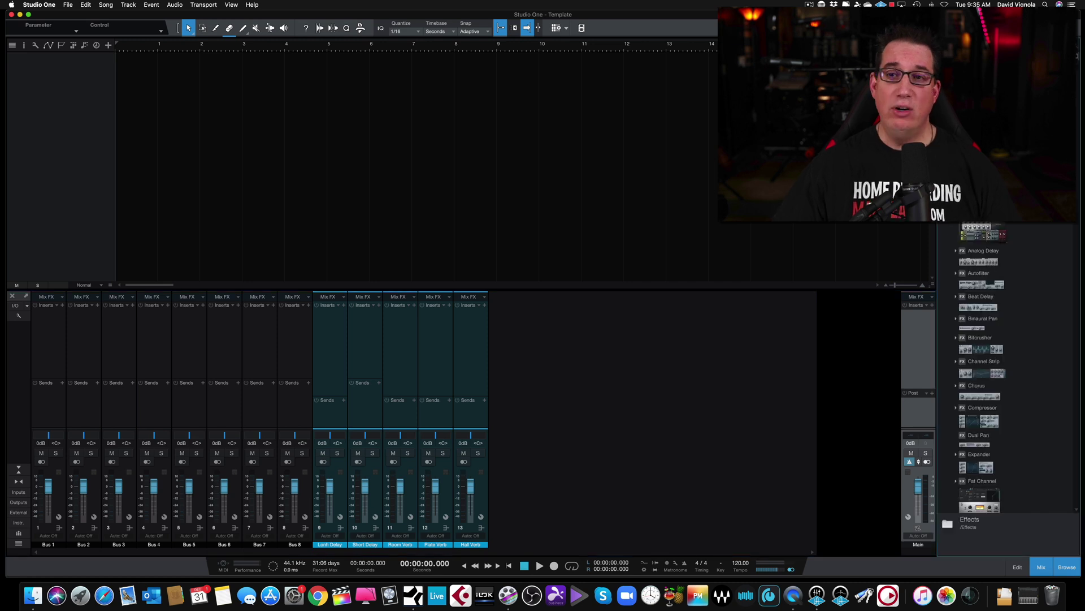
pyautogui.click(951, 195)
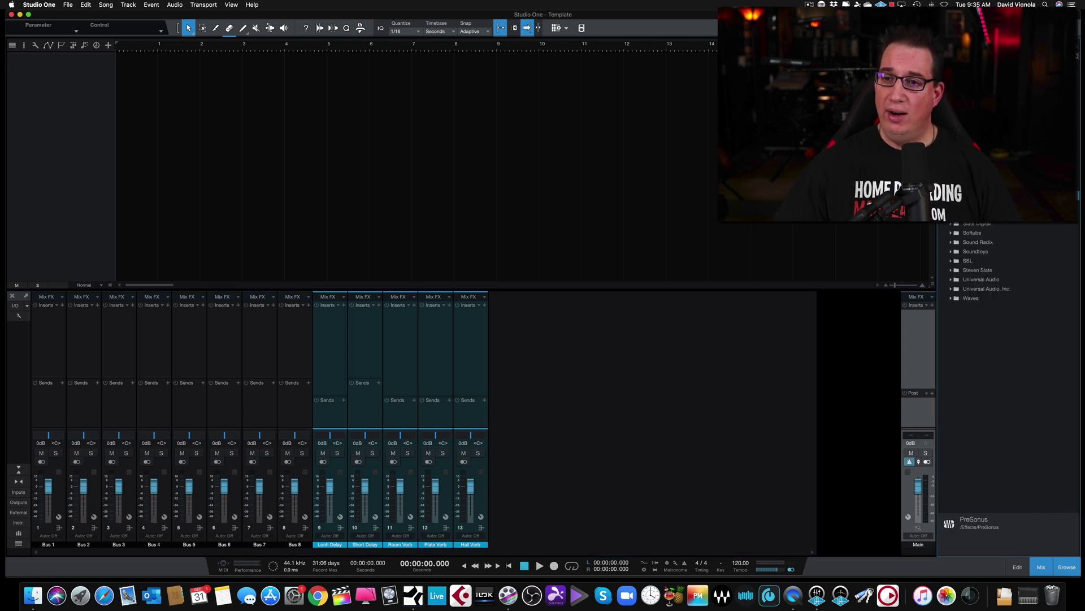
pyautogui.click(952, 225)
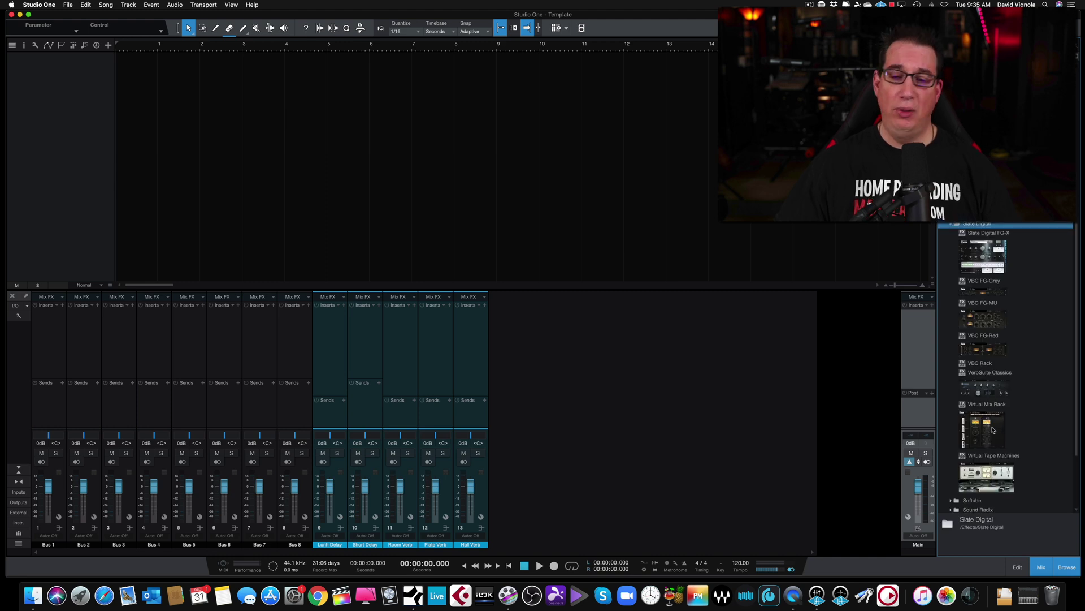
pyautogui.moveTo(988, 431); pyautogui.dragTo(921, 332)
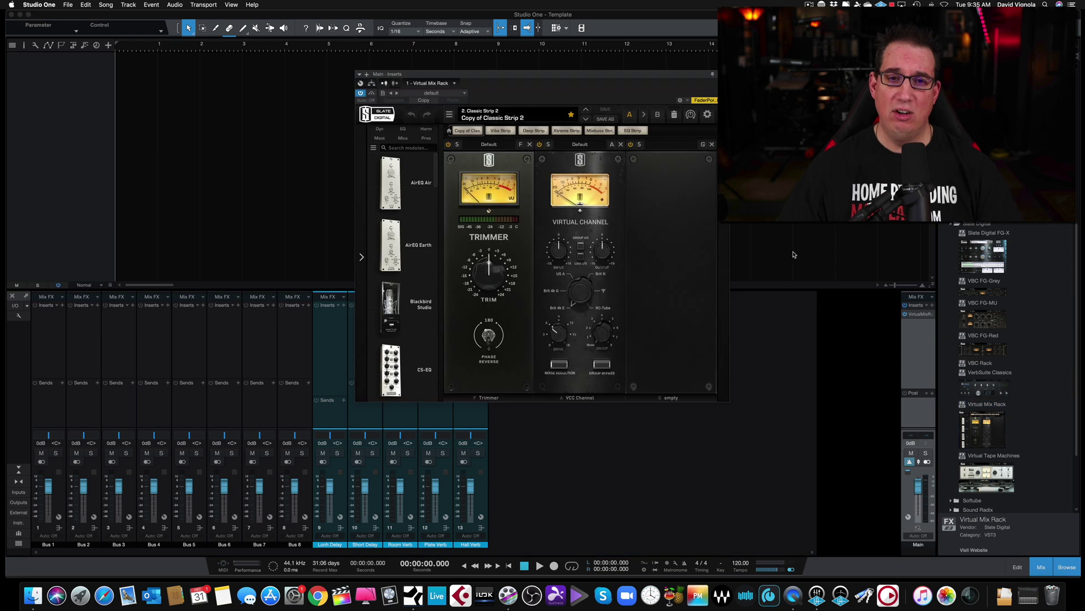
# Step: Replace the rack's Virtual Channel module with VCC MixBuss, switch off its grouping and noise reduction, and close the plugin window
pyautogui.click(621, 145)
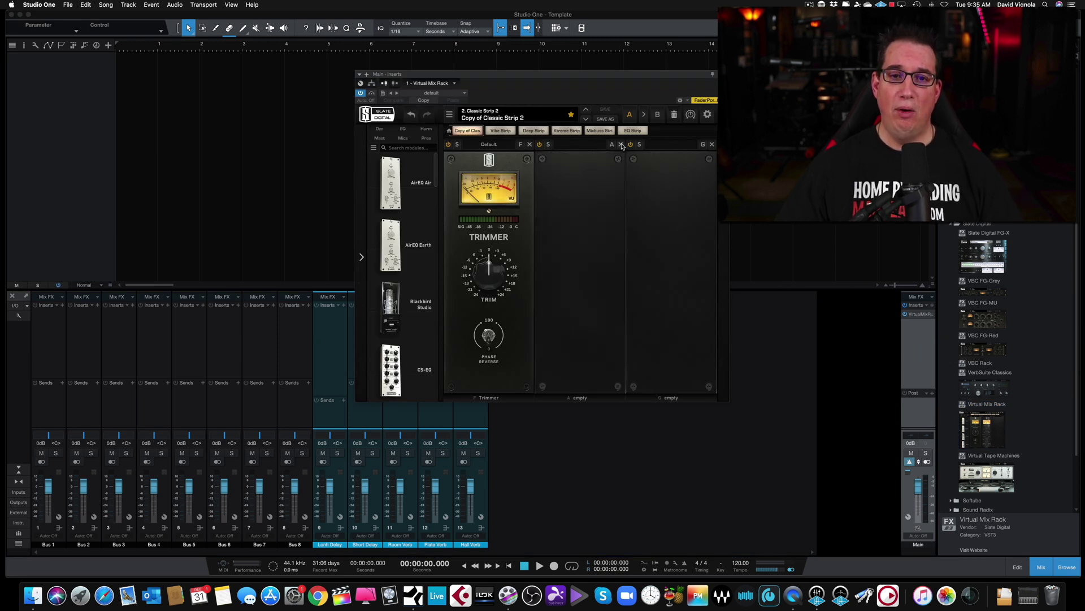
pyautogui.moveTo(435, 171); pyautogui.dragTo(448, 376)
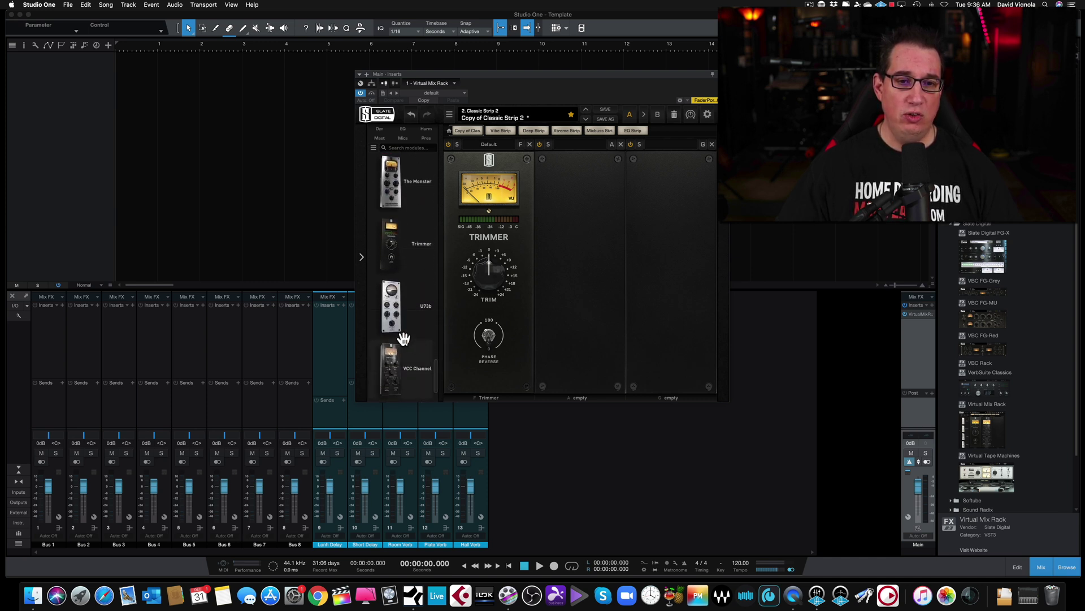
pyautogui.scroll(-2, 405, 371)
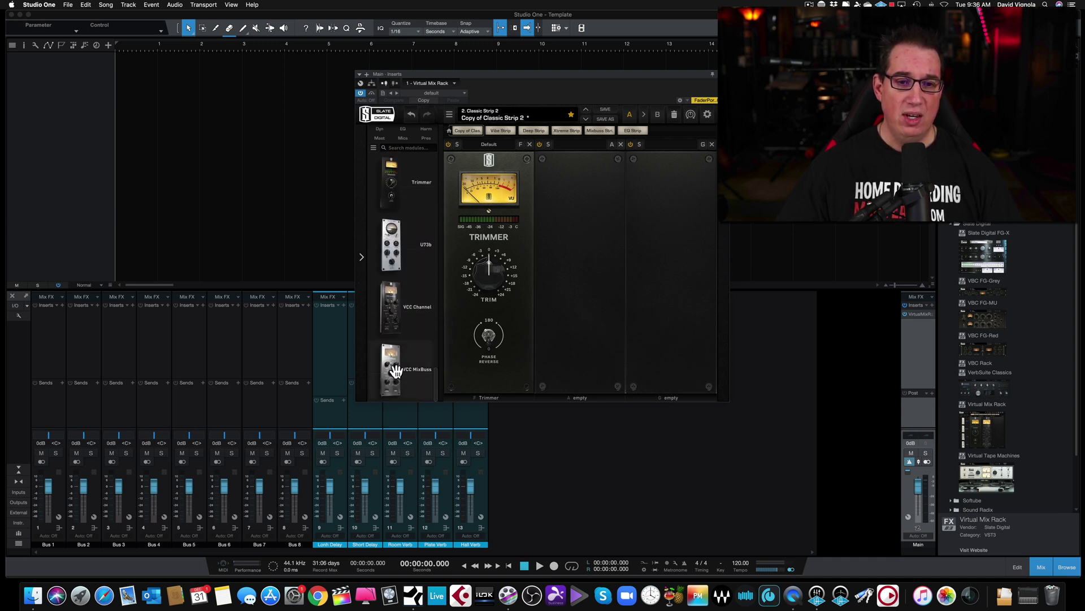
pyautogui.moveTo(405, 371); pyautogui.dragTo(582, 322)
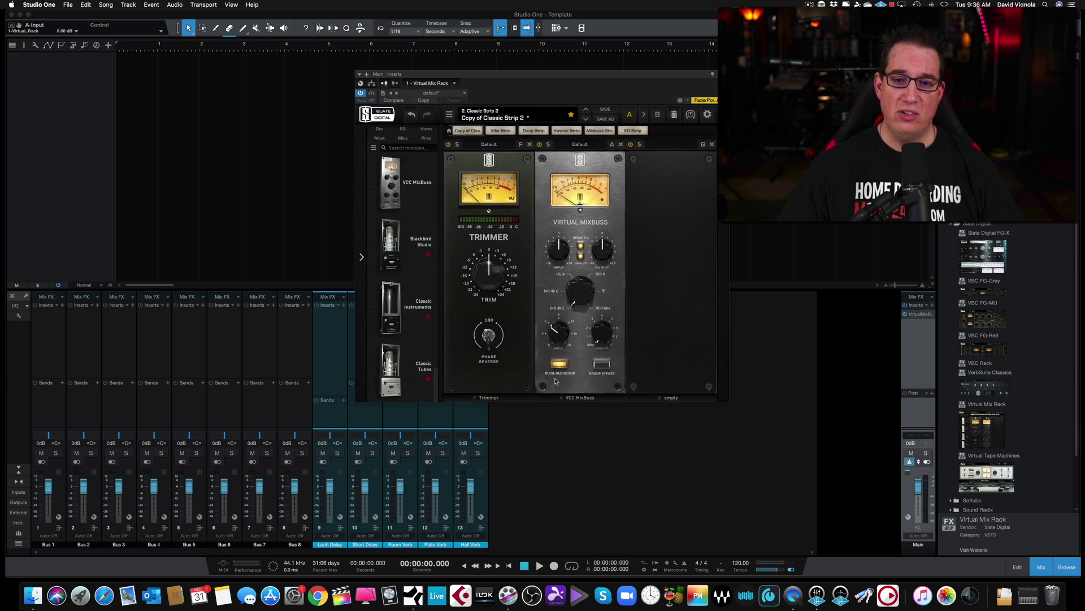
pyautogui.click(581, 249)
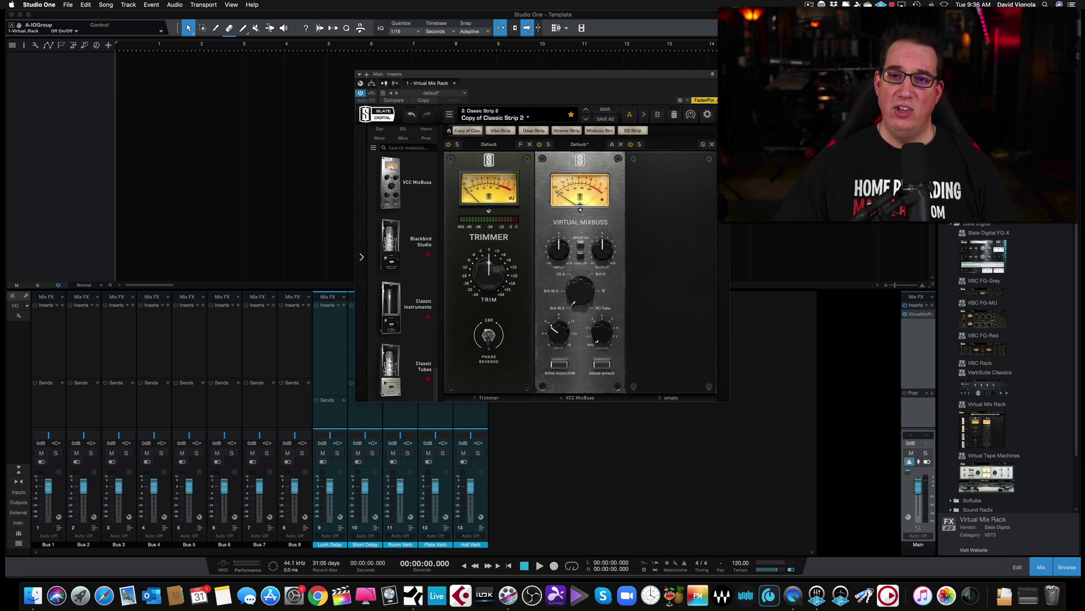
pyautogui.click(724, 74)
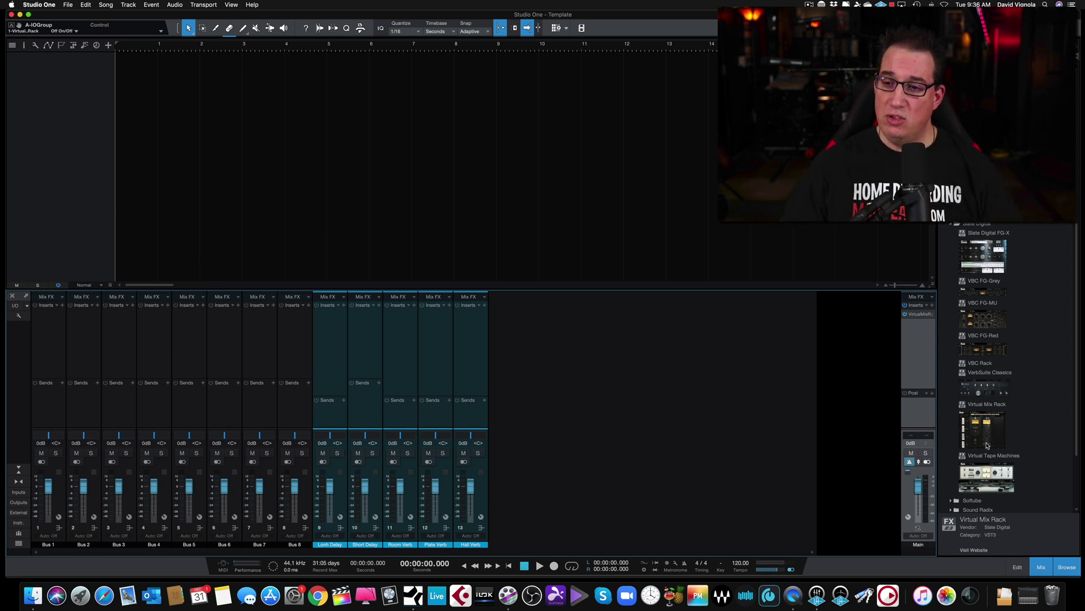
# Step: Add a second Virtual Mix Rack emptied of its modules, followed by Virtual Tape Machines, to the Main output's inserts
pyautogui.moveTo(983, 434); pyautogui.dragTo(918, 340)
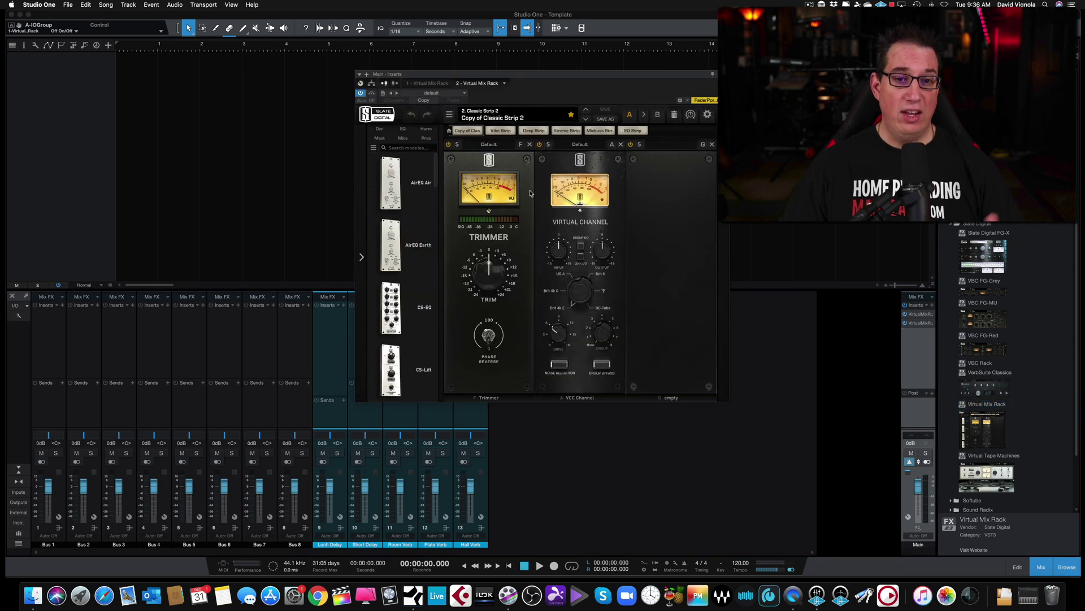
pyautogui.click(621, 144)
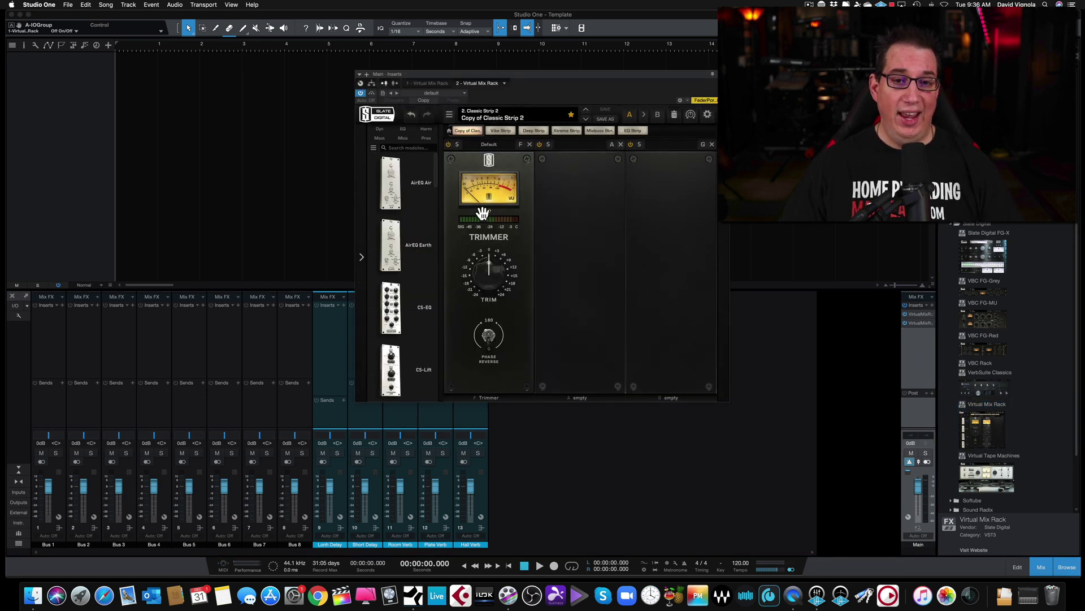
pyautogui.click(530, 145)
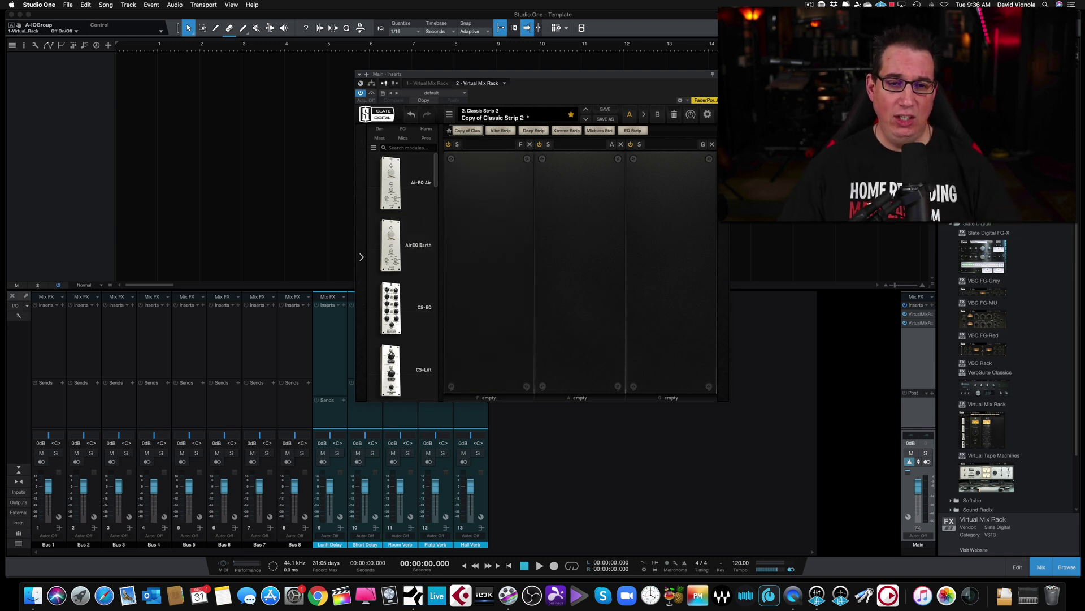
pyautogui.moveTo(436, 180)
pyautogui.mouseDown()
pyautogui.moveTo(435, 261)
pyautogui.moveTo(435, 192)
pyautogui.mouseUp()
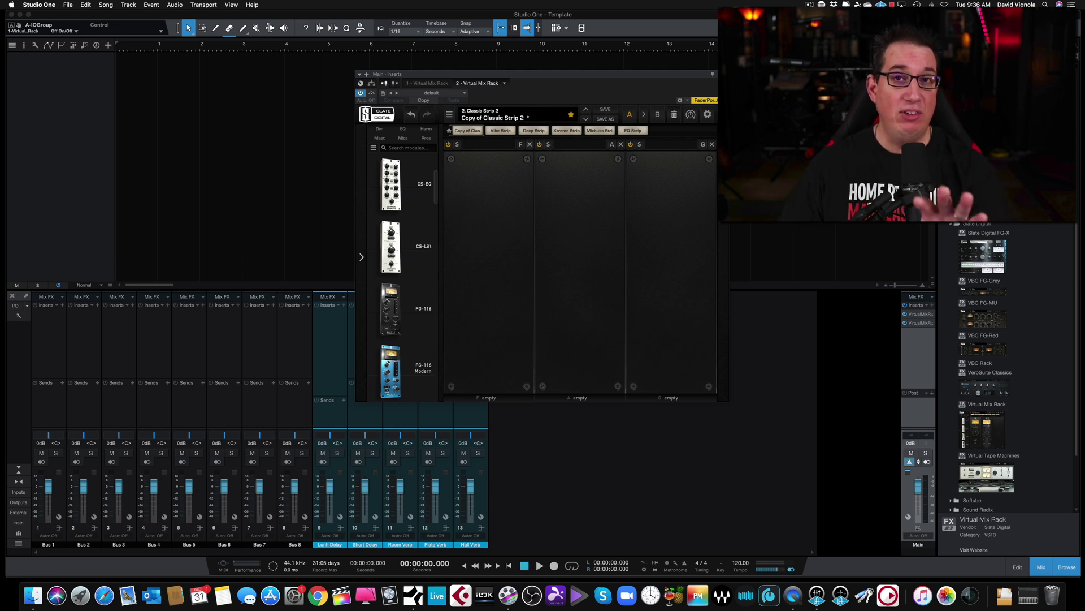
pyautogui.press('super+w')
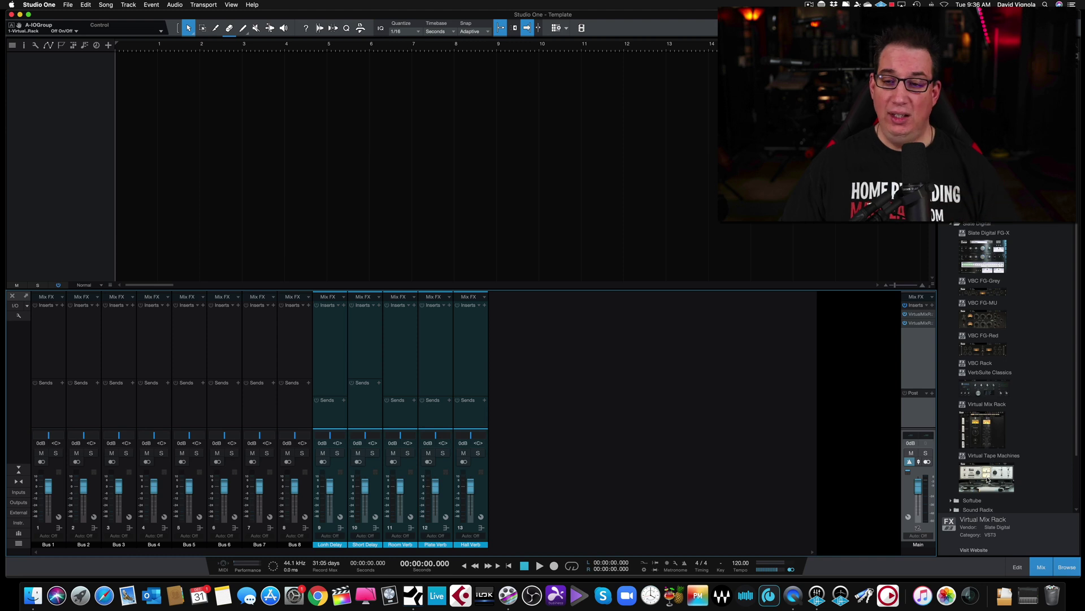
pyautogui.moveTo(988, 480); pyautogui.dragTo(919, 339)
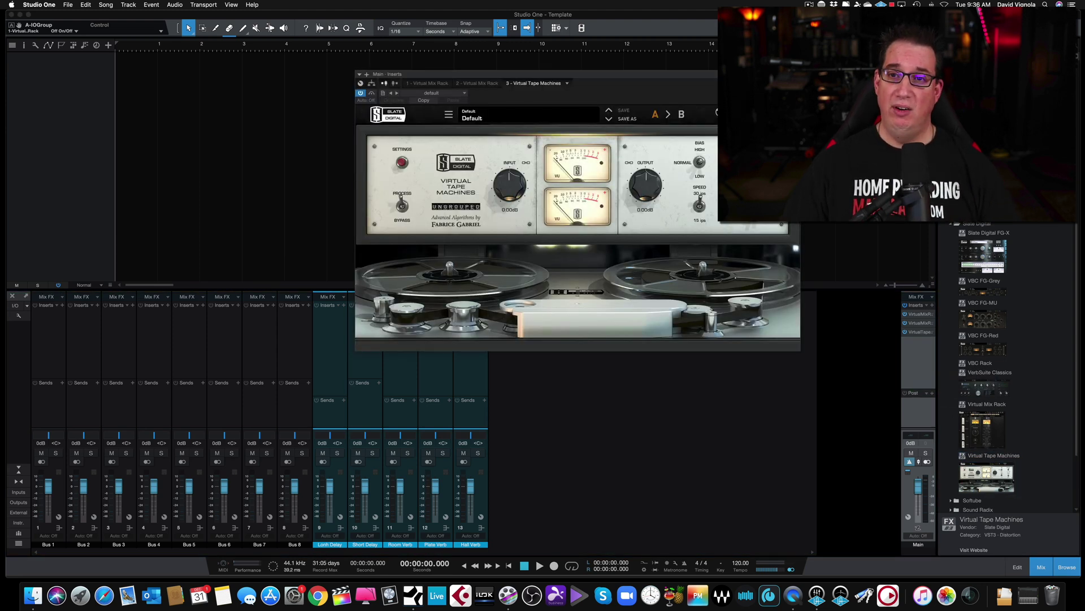
pyautogui.click(796, 74)
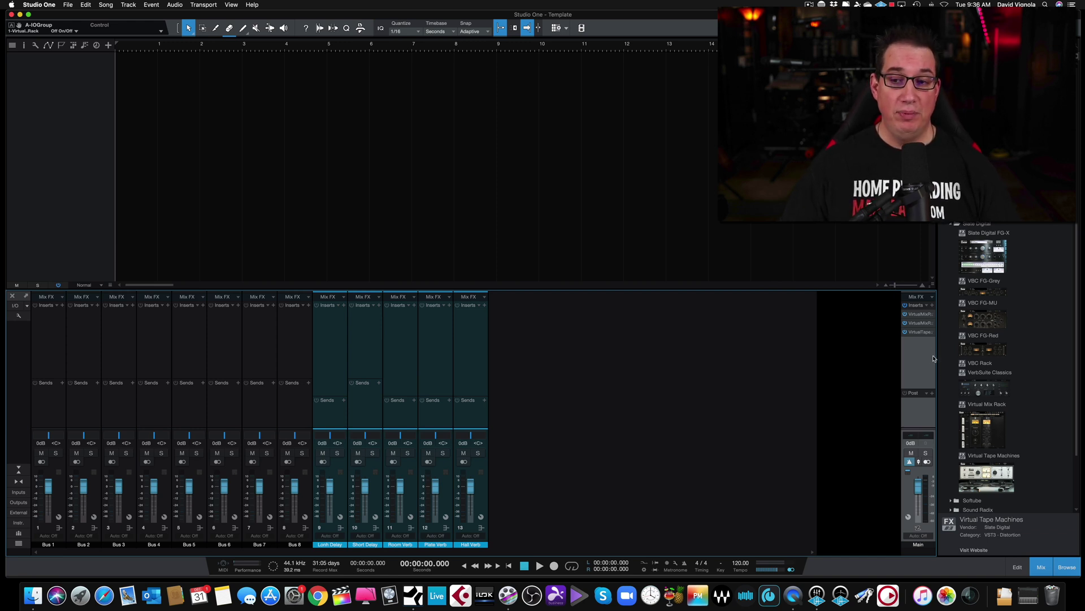
pyautogui.click(473, 370)
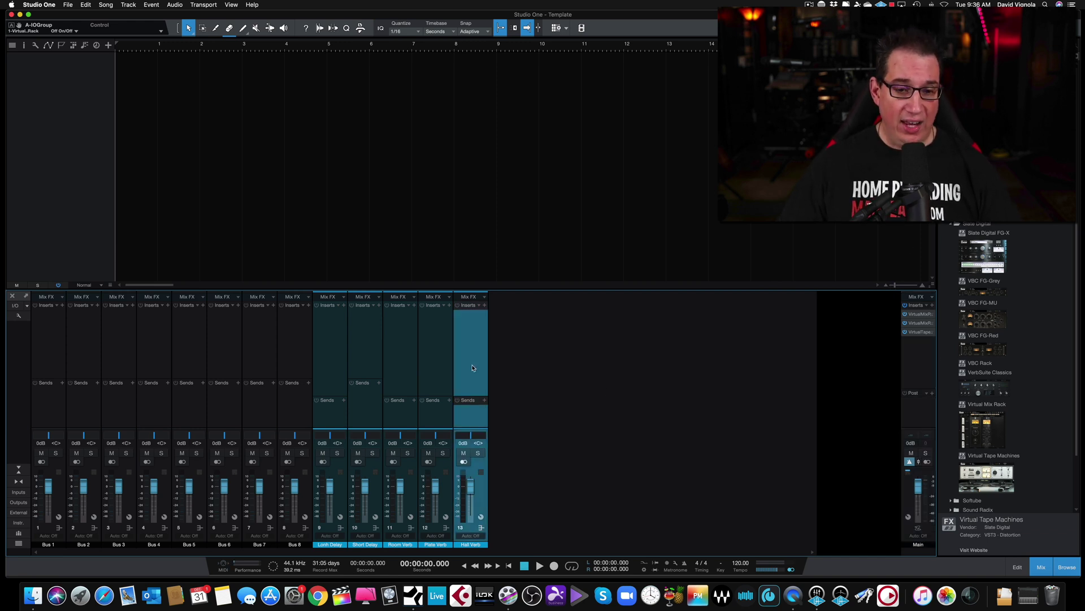
pyautogui.click(399, 352)
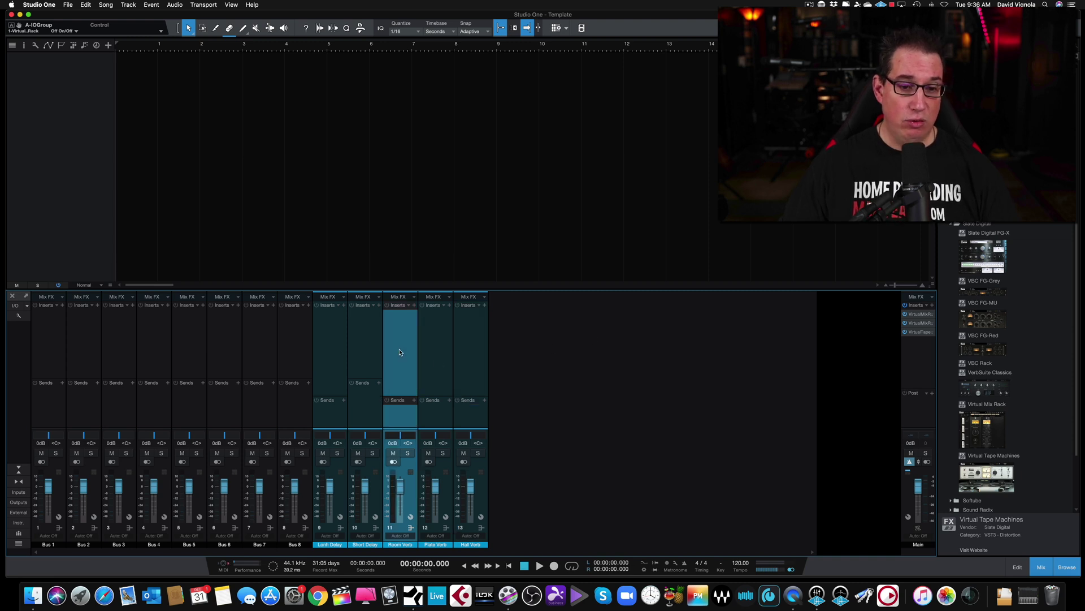
pyautogui.click(374, 349)
pyautogui.click(409, 351)
pyautogui.click(441, 352)
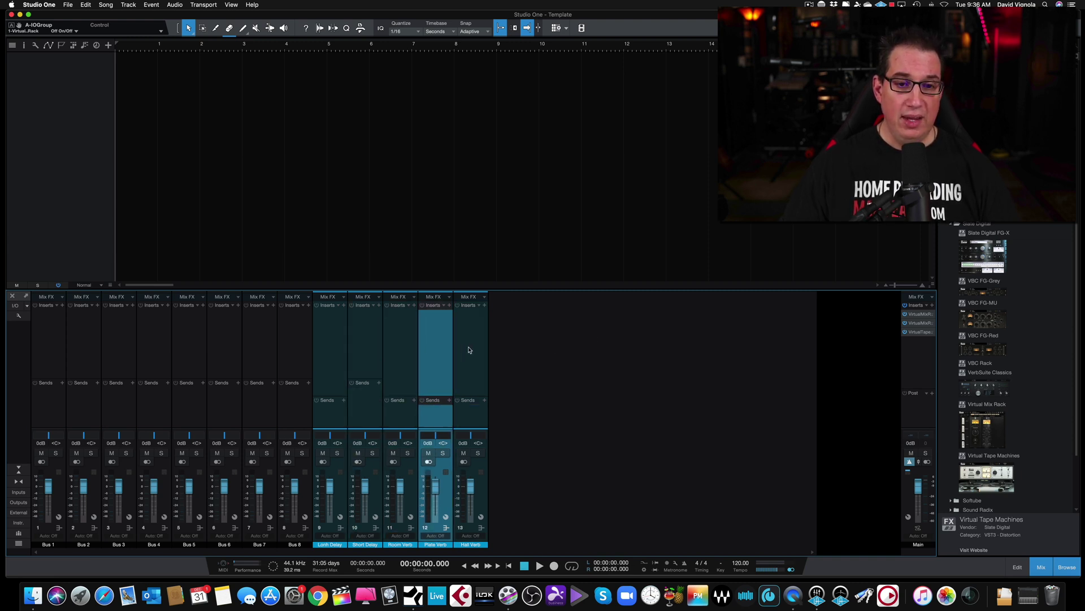
pyautogui.click(469, 347)
pyautogui.click(363, 343)
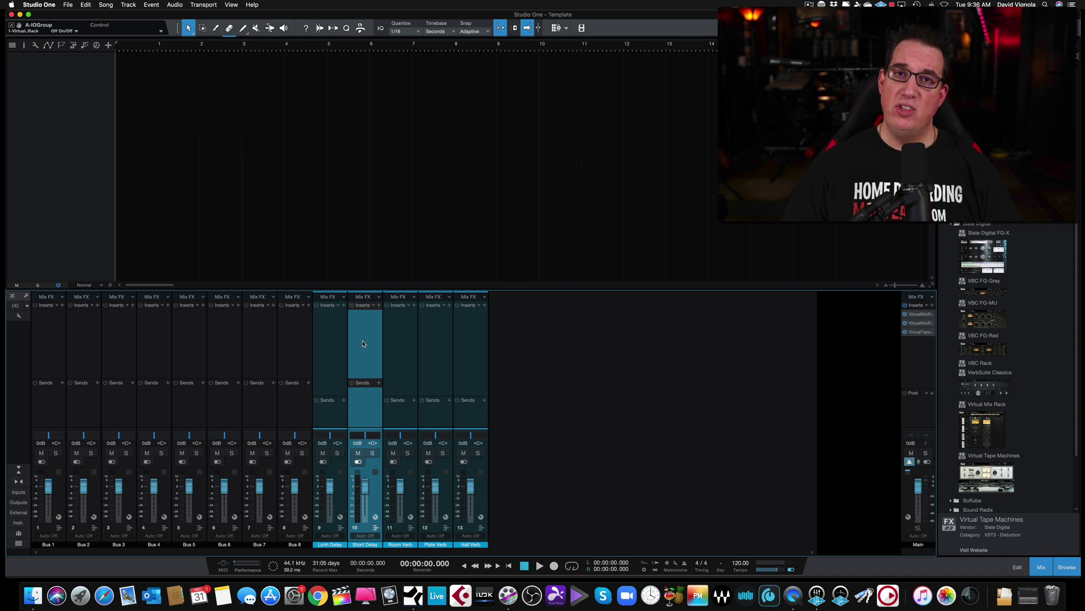
pyautogui.click(331, 342)
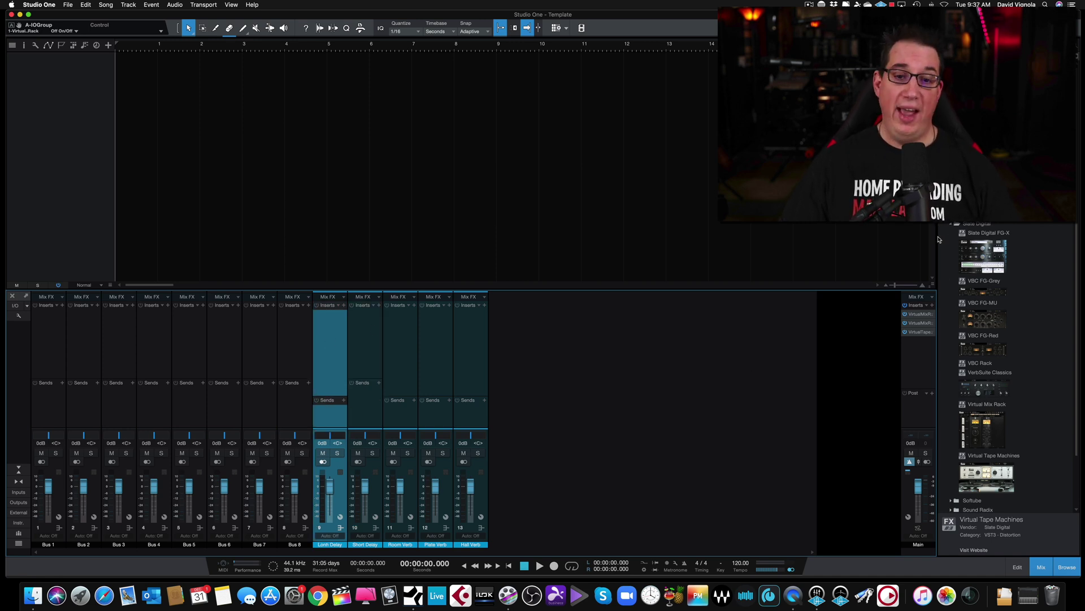
# Step: Insert VerbSuite Classics on the Room Verb bus and close its plugin window
pyautogui.click(403, 360)
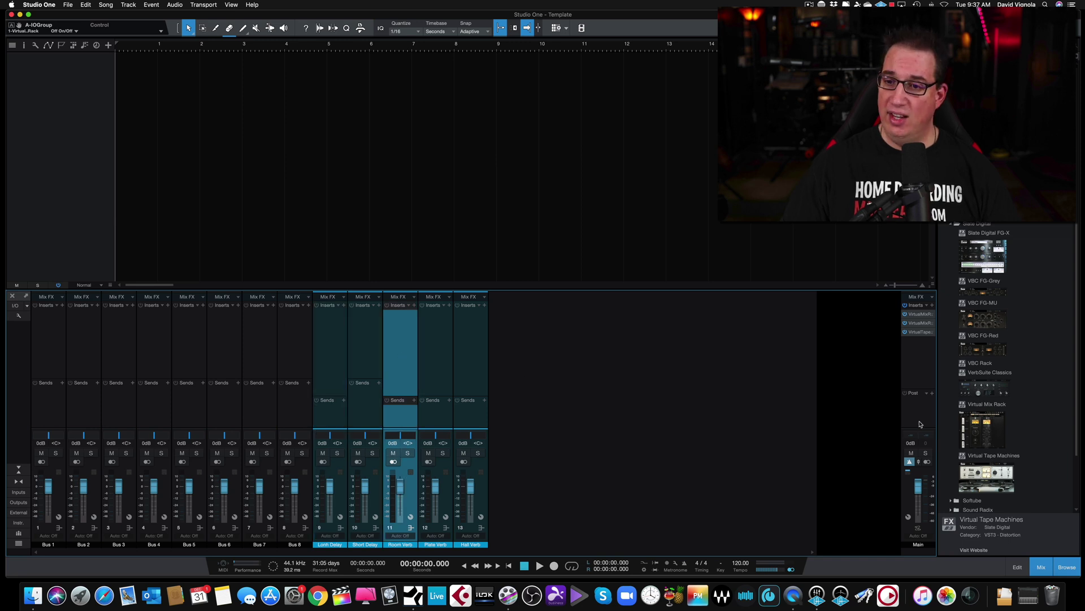
pyautogui.moveTo(976, 390); pyautogui.dragTo(399, 323)
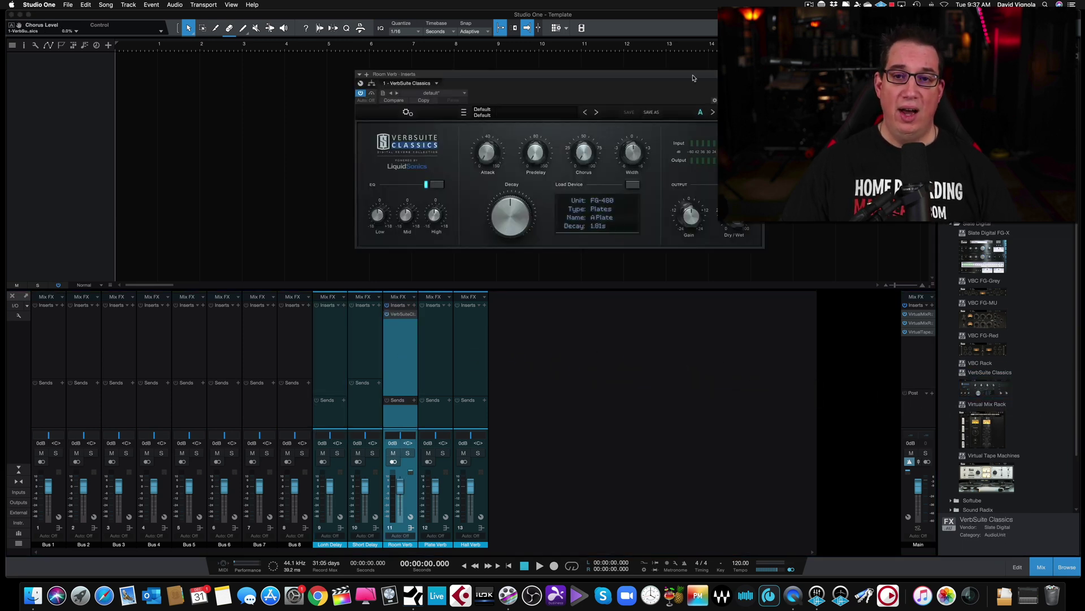
pyautogui.click(759, 74)
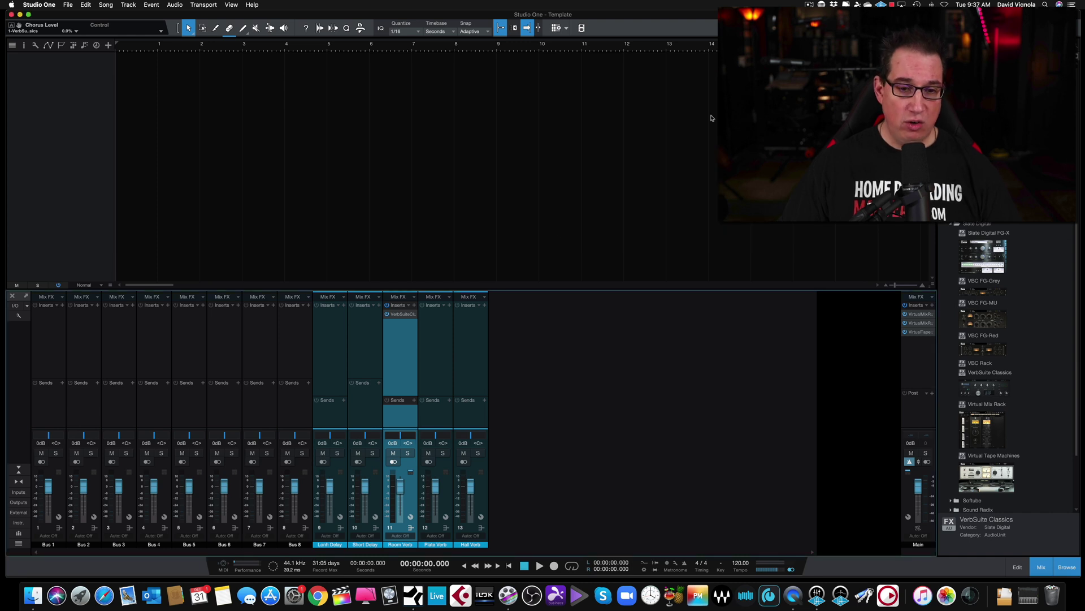
# Step: Find UAD AKG BX 20 among the Universal Audio, Inc. effects, insert it on the Plate Verb bus and close its window
pyautogui.click(436, 345)
pyautogui.scroll(-3, 964, 439)
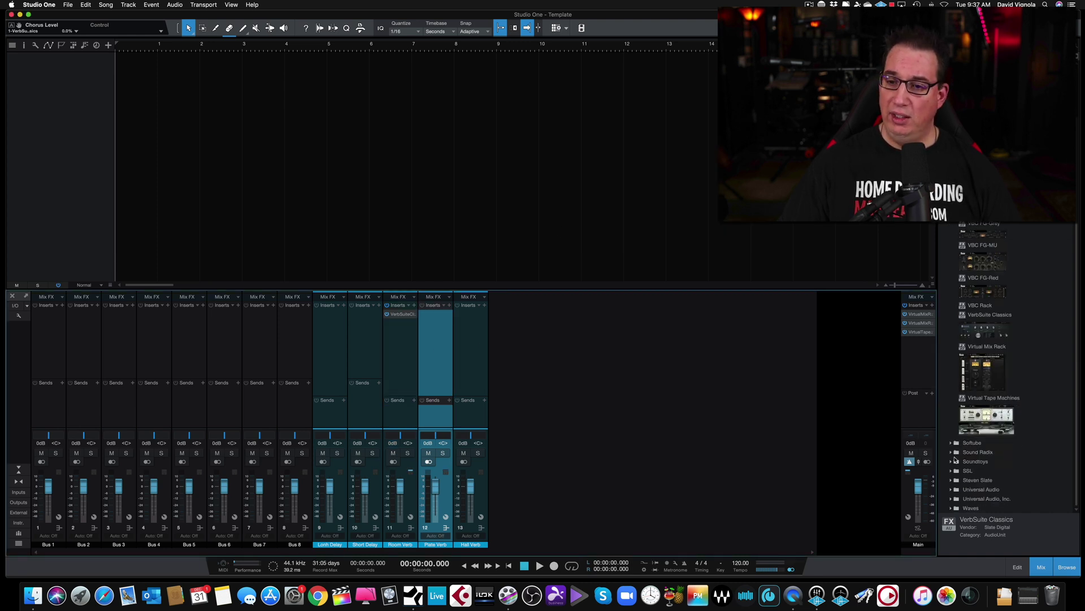
pyautogui.click(951, 499)
pyautogui.scroll(-8, 968, 466)
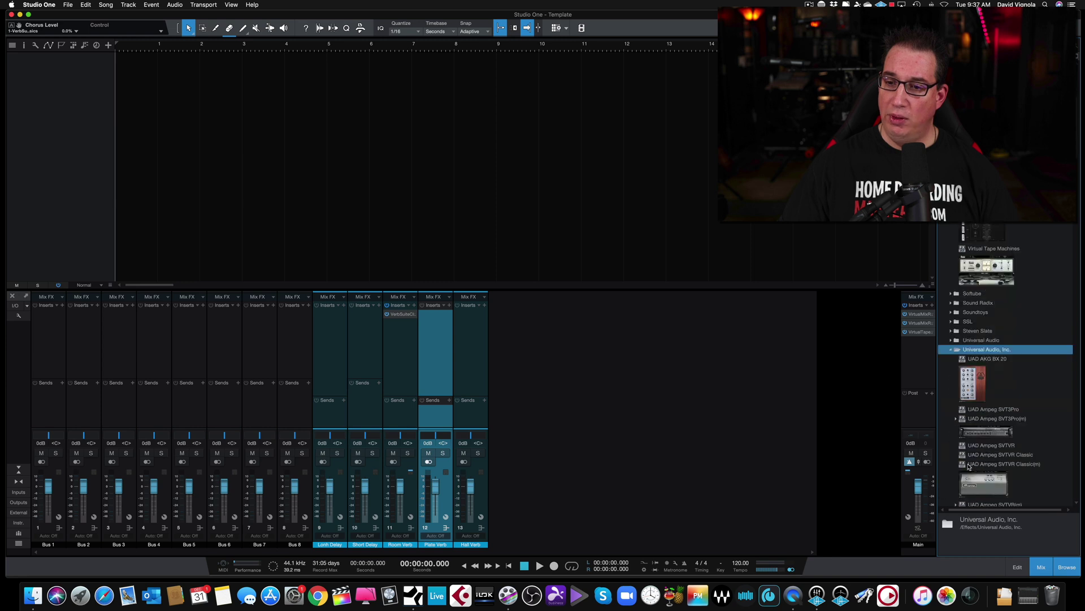
pyautogui.scroll(8, 969, 467)
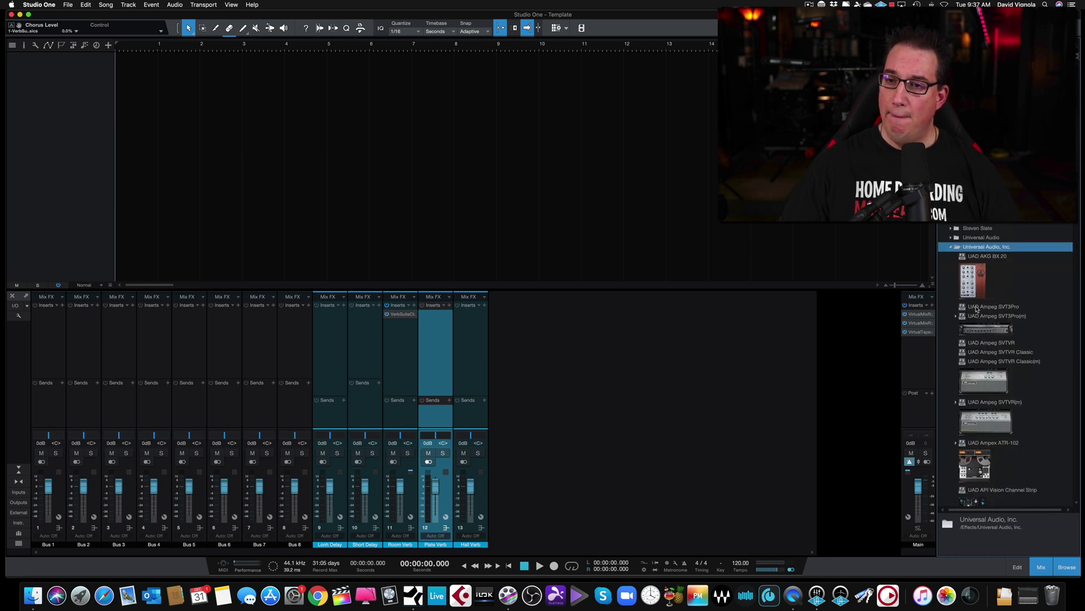
pyautogui.moveTo(973, 278); pyautogui.dragTo(432, 321)
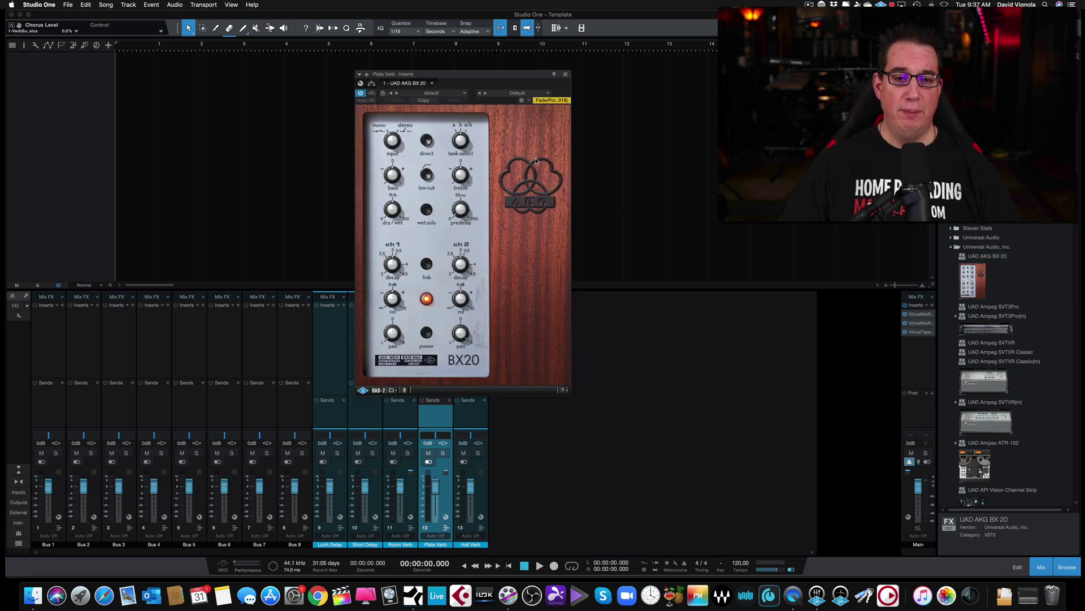
pyautogui.click(566, 74)
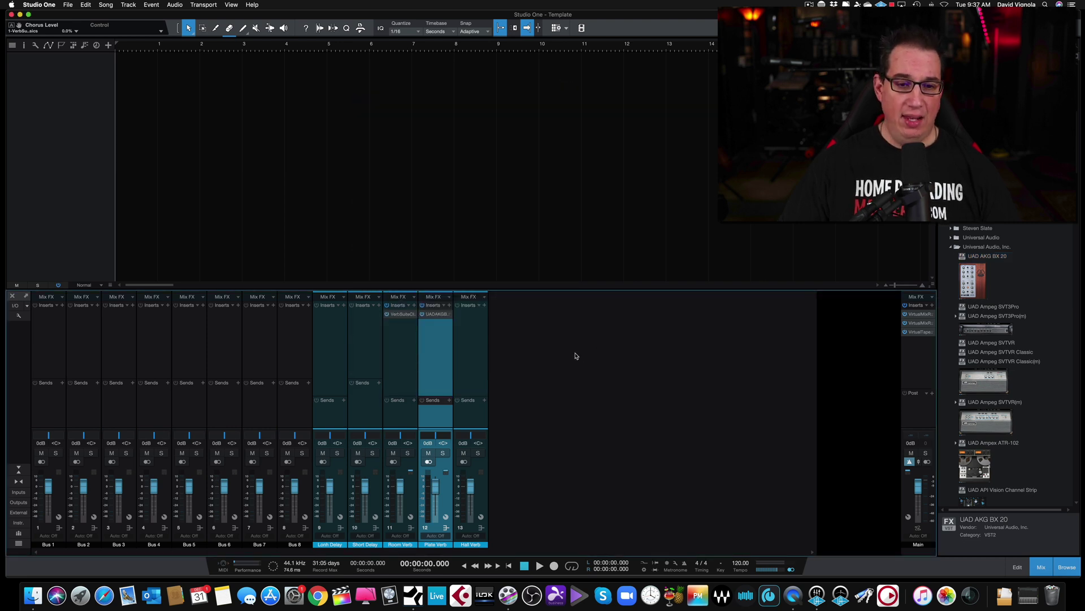
# Step: Insert UAD DreamVerb on the Hall Verb bus and close its plugin window
pyautogui.click(467, 336)
pyautogui.scroll(-10, 961, 342)
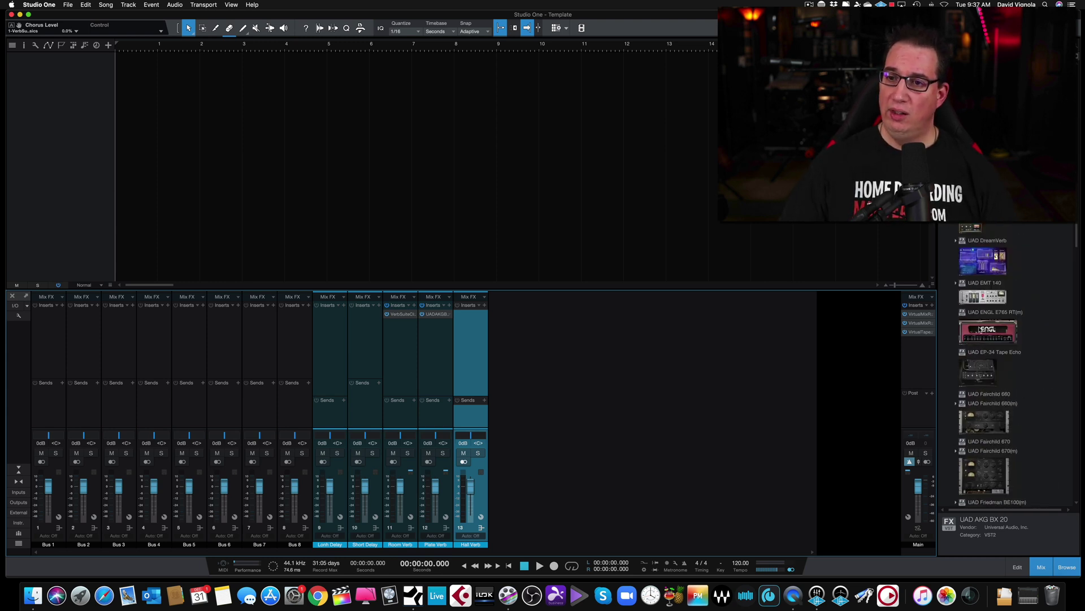
pyautogui.moveTo(982, 260); pyautogui.dragTo(469, 326)
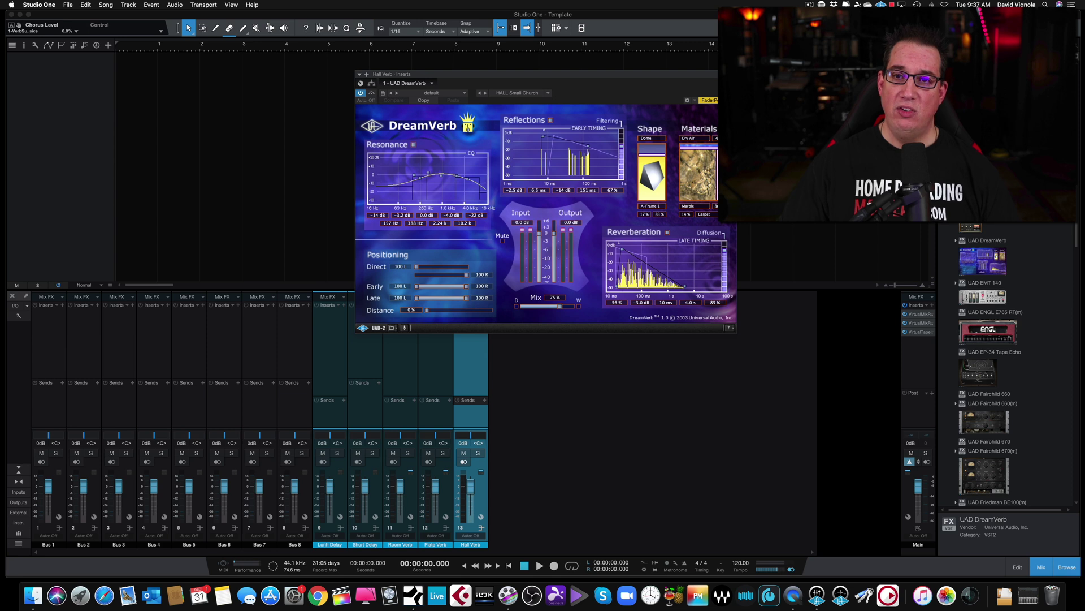
pyautogui.press('super+w')
pyautogui.click(363, 346)
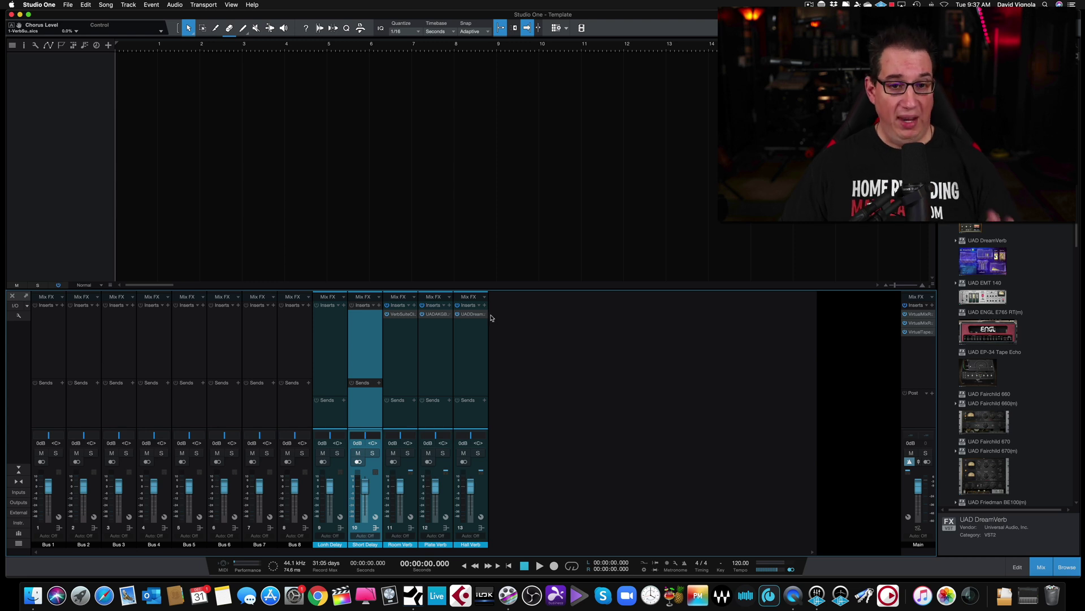
pyautogui.click(399, 341)
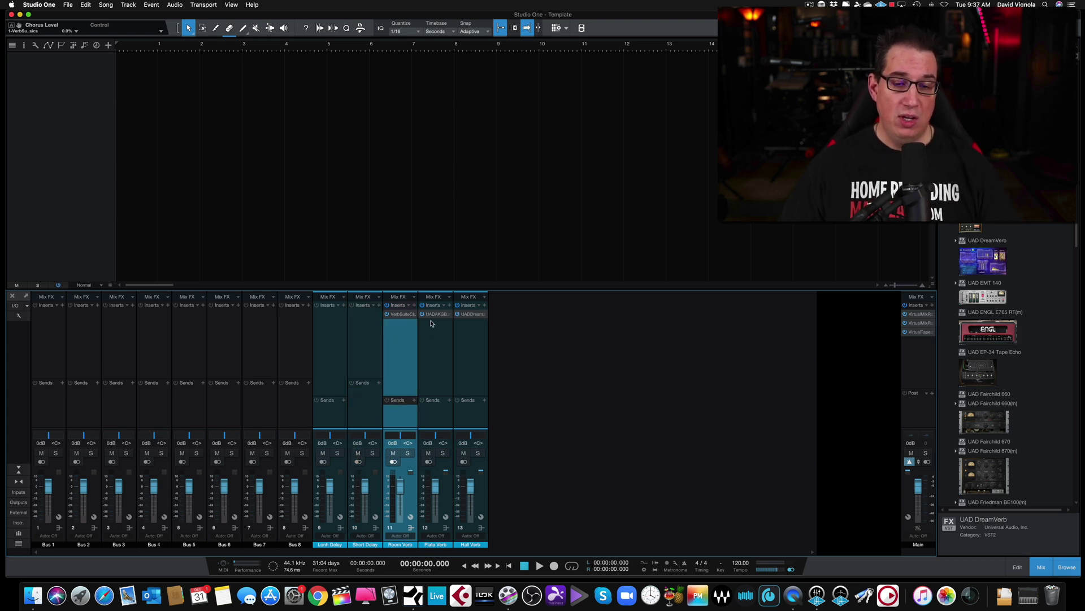
pyautogui.click(433, 319)
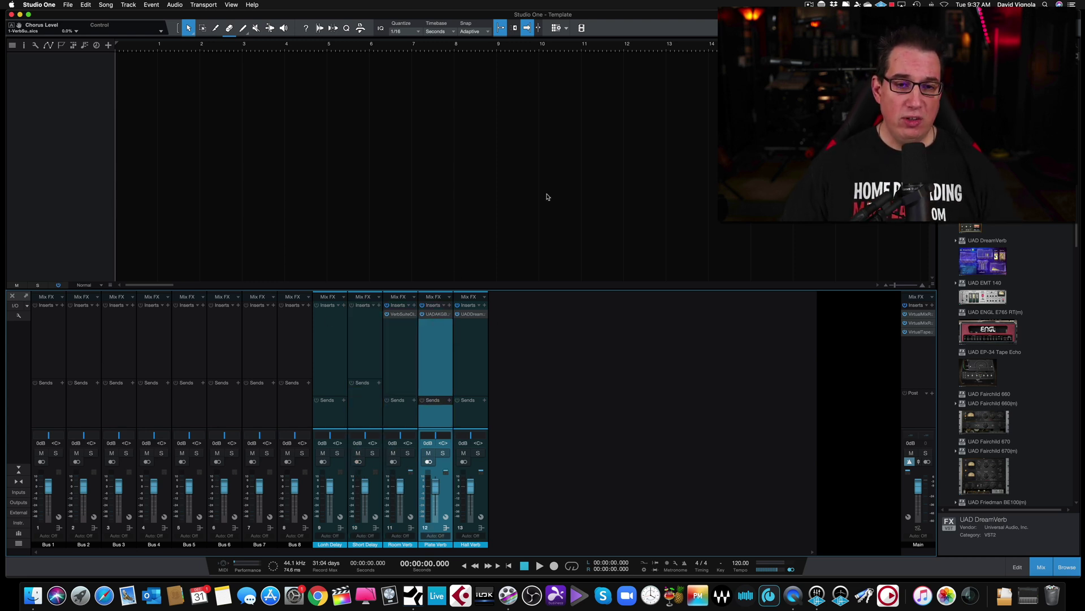
# Step: Open the UAD AKG BX 20 on the Plate Verb bus to view its settings, and close its window
pyautogui.click(438, 317)
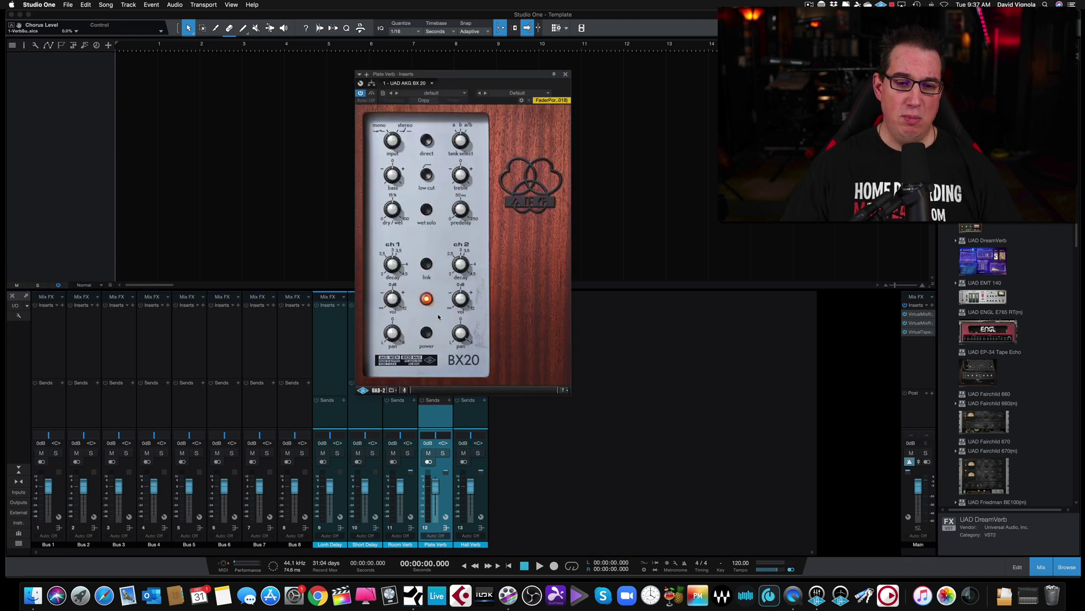
pyautogui.click(565, 76)
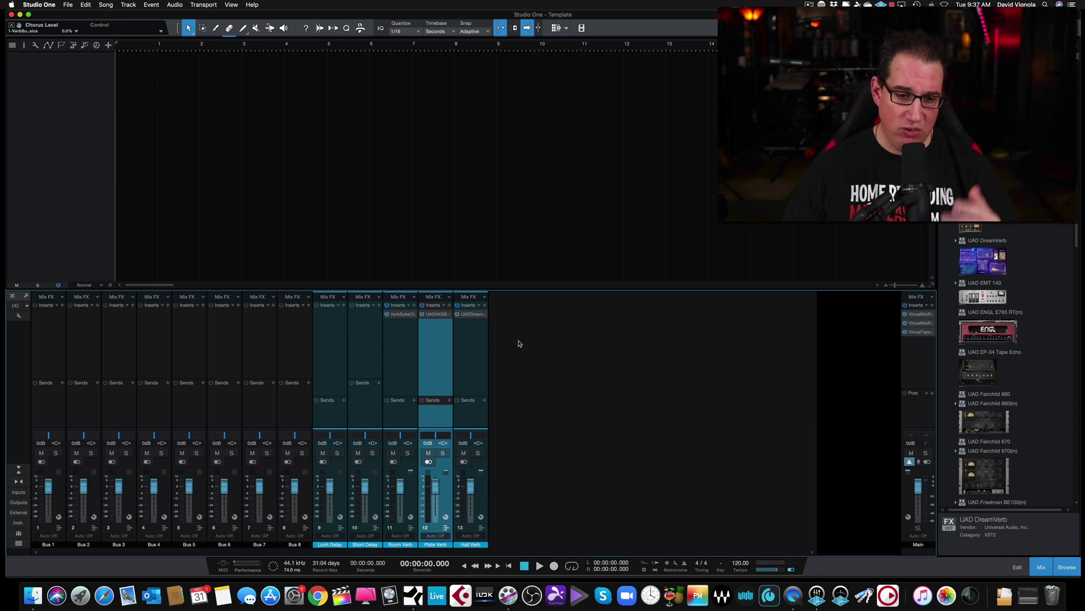
# Step: Find Soundtoys EchoBoy among the effects, insert it on the Lonh Delay bus and close its plugin window
pyautogui.scroll(5, 1012, 361)
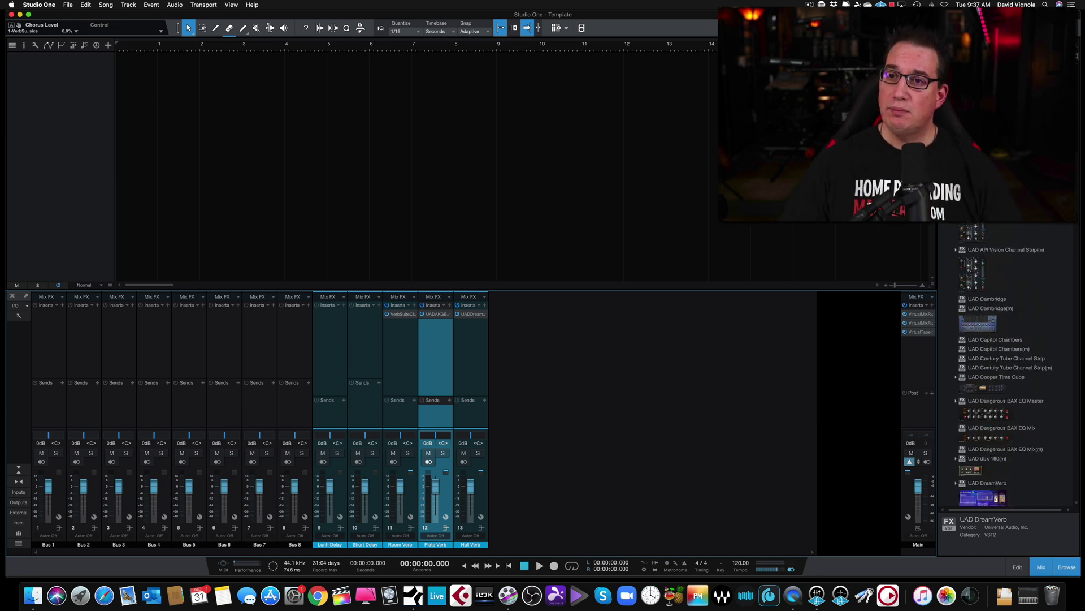
pyautogui.scroll(-15, 1004, 373)
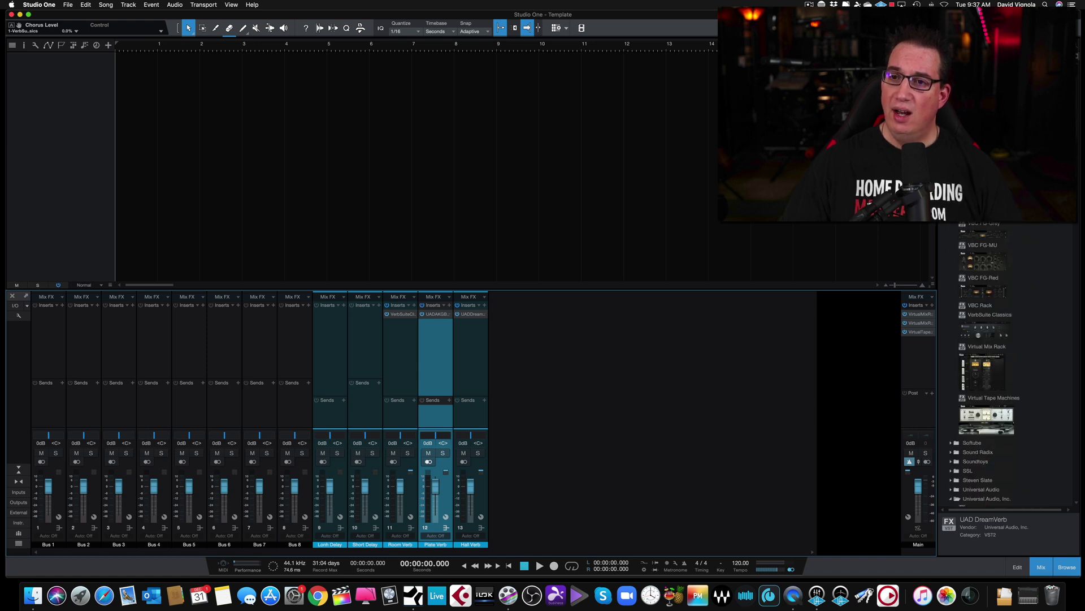
pyautogui.scroll(-8, 1004, 368)
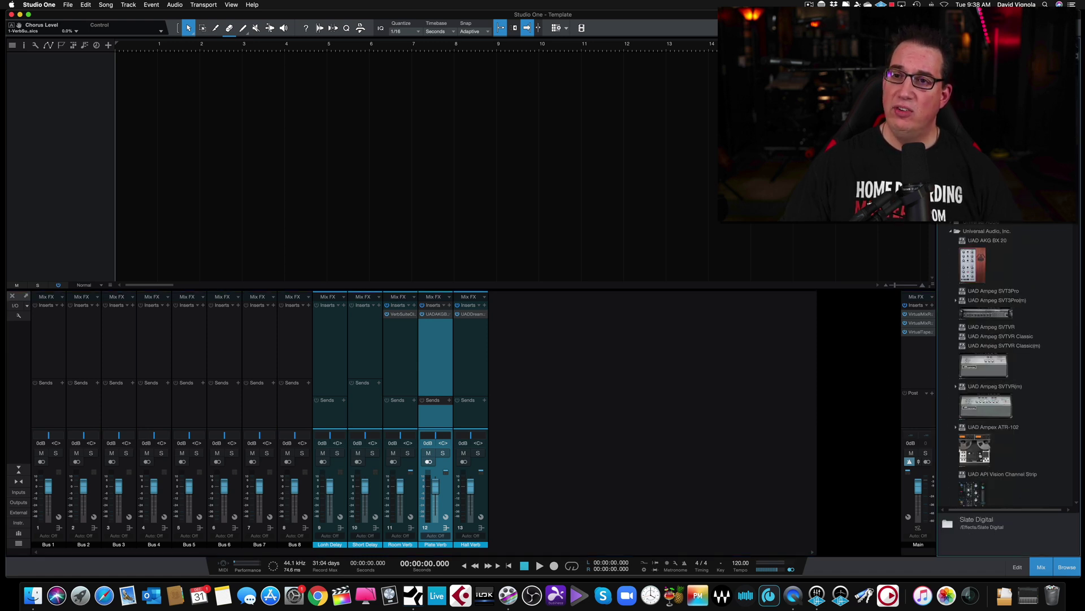
pyautogui.click(951, 233)
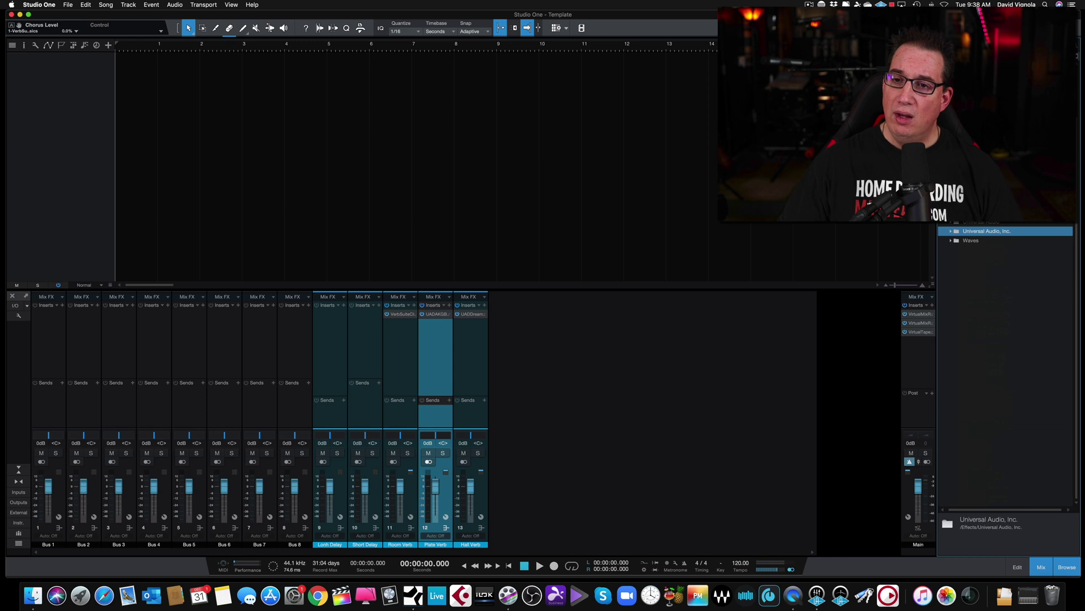
pyautogui.click(951, 194)
pyautogui.moveTo(967, 298); pyautogui.dragTo(337, 321)
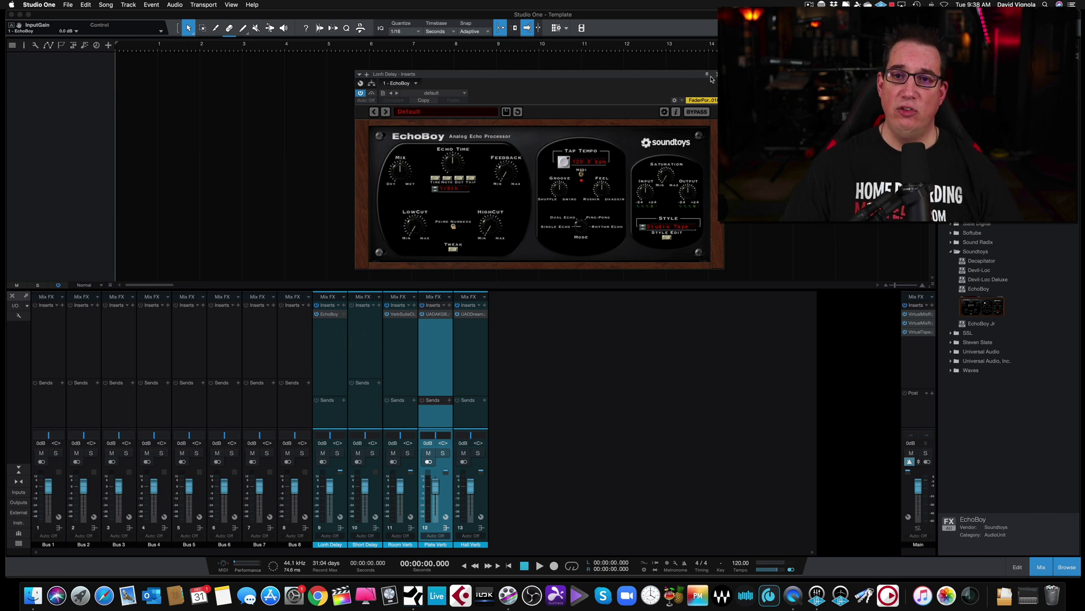
pyautogui.click(716, 74)
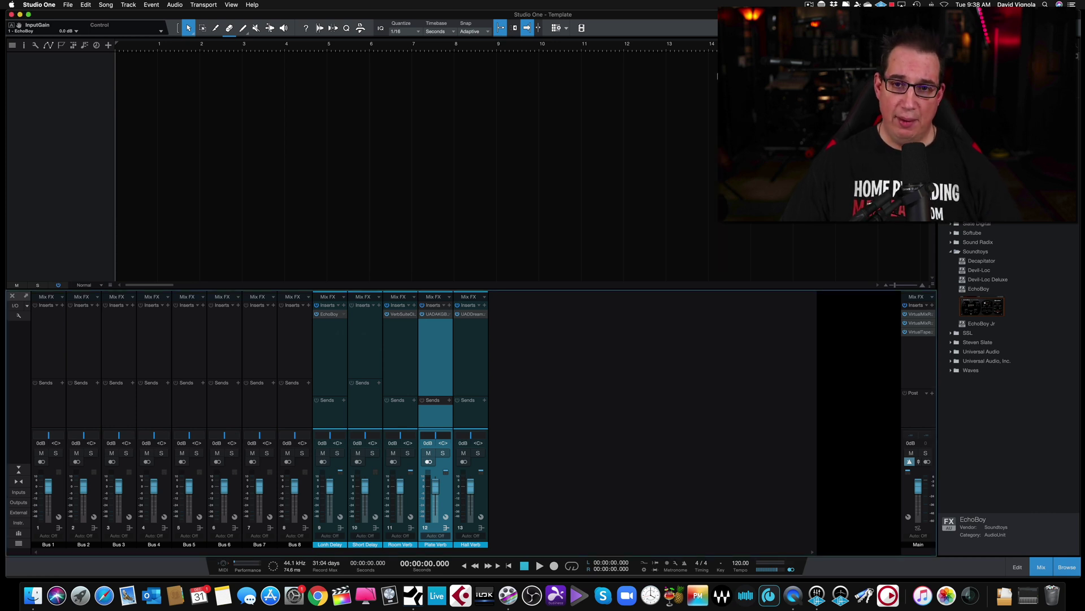
# Step: Add LiquidSonics Lustrous Plates after the UAD AKG BX 20 on the Plate Verb bus, close its window and collapse the LiquidSonics folder
pyautogui.click(952, 253)
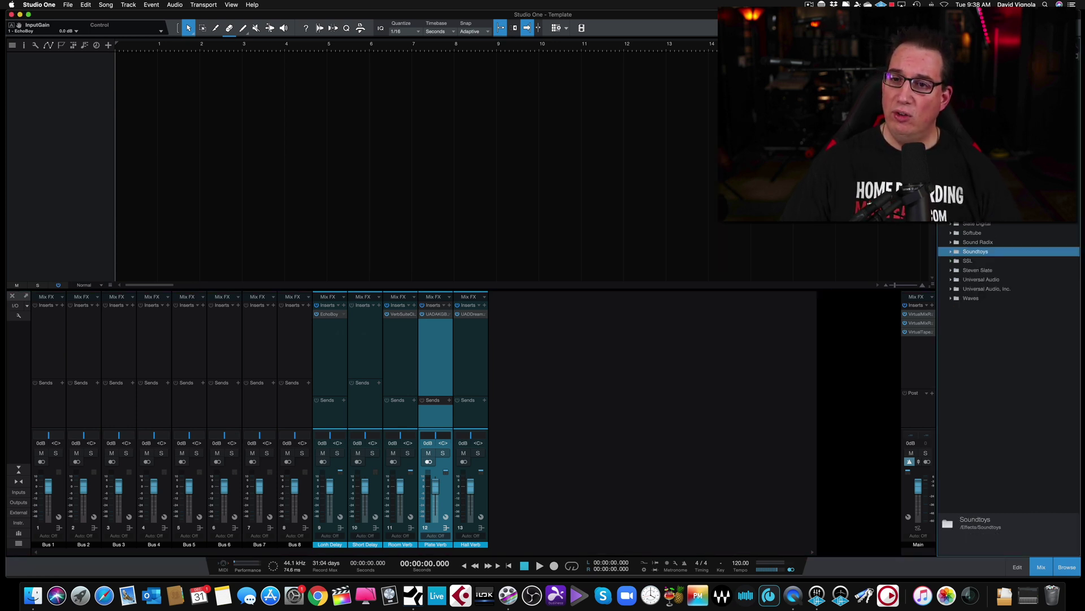
pyautogui.click(978, 214)
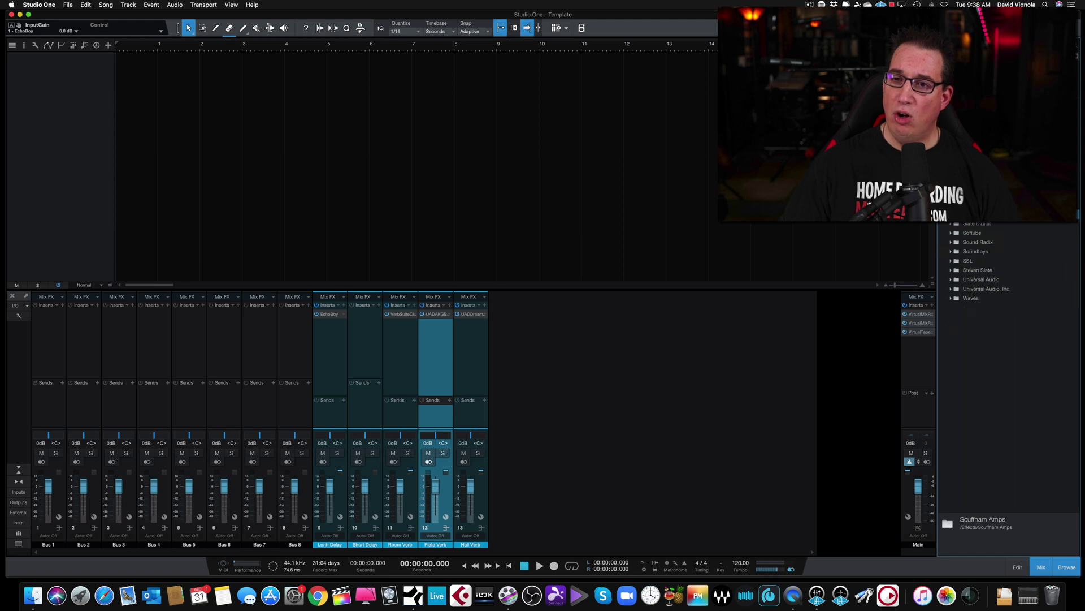
pyautogui.click(951, 148)
pyautogui.scroll(-10, 1006, 362)
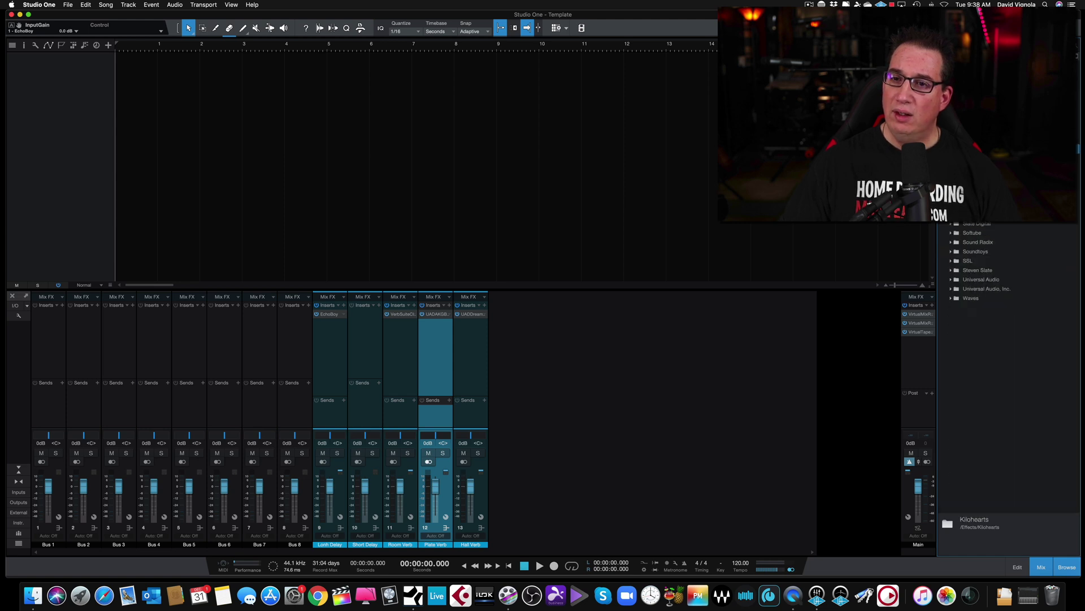
pyautogui.click(951, 158)
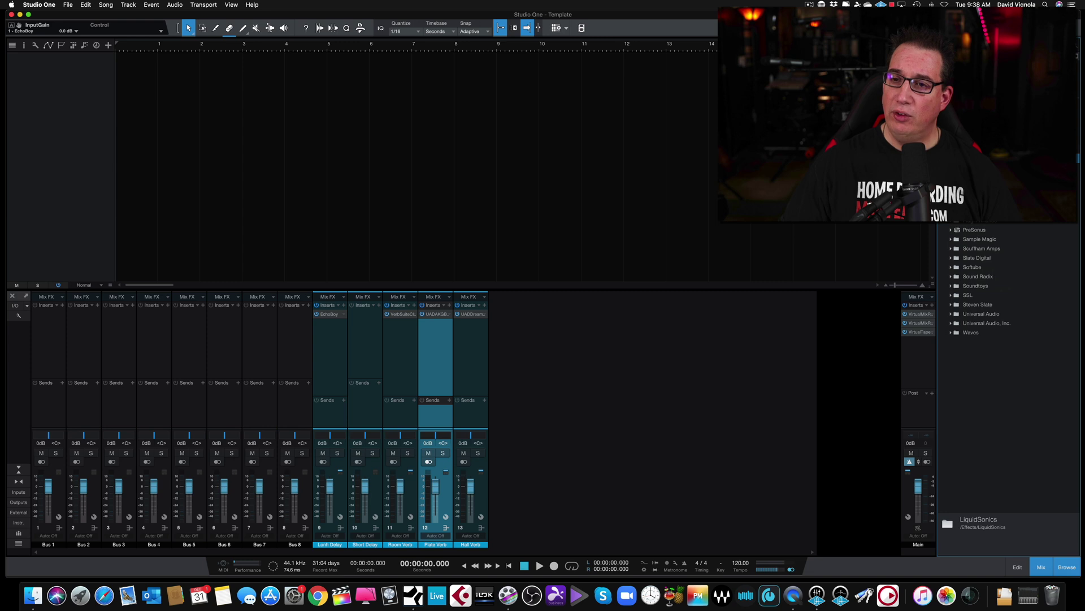
pyautogui.click(983, 180)
pyautogui.moveTo(984, 180); pyautogui.dragTo(438, 338)
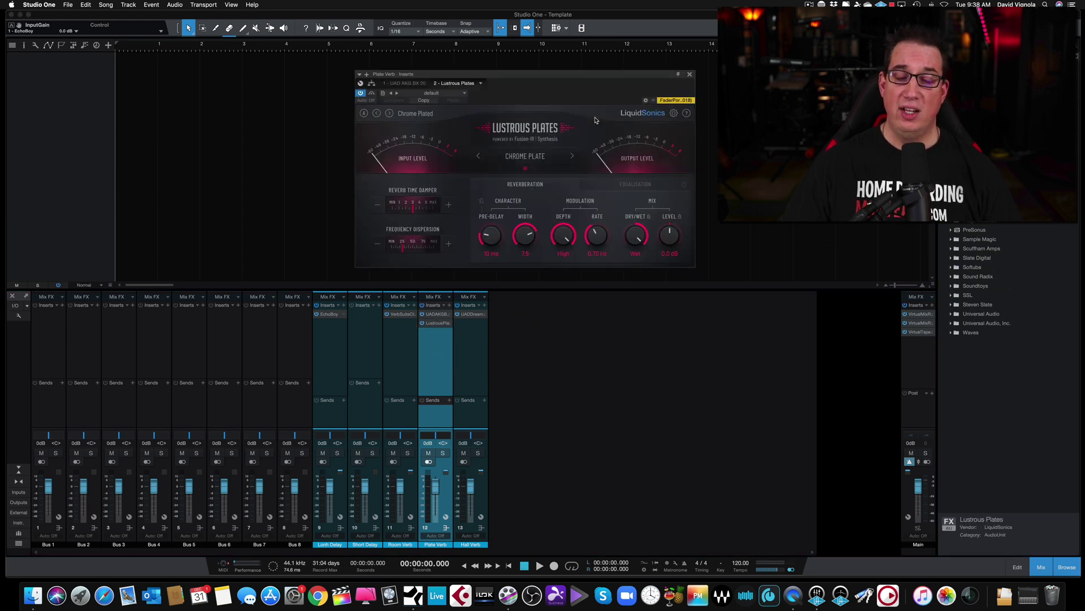
pyautogui.click(689, 74)
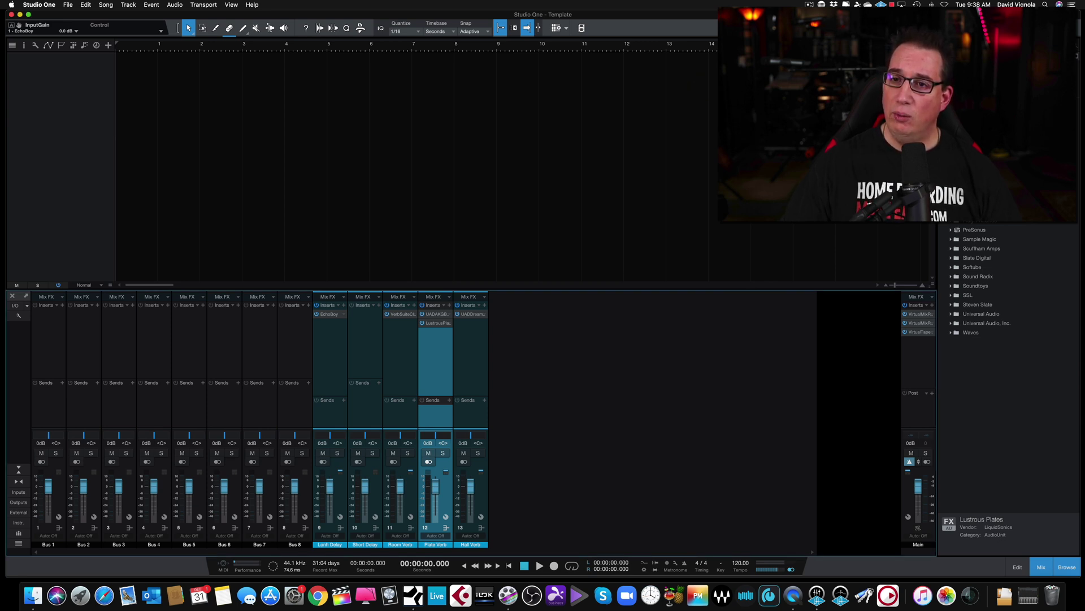
pyautogui.scroll(3, 1012, 283)
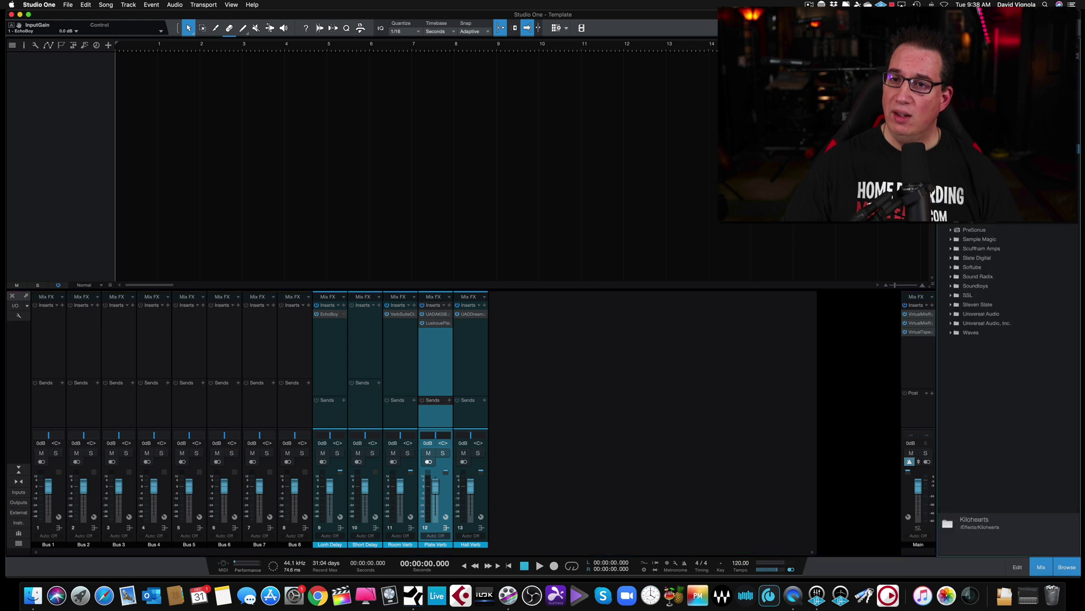
pyautogui.scroll(-2, 1012, 282)
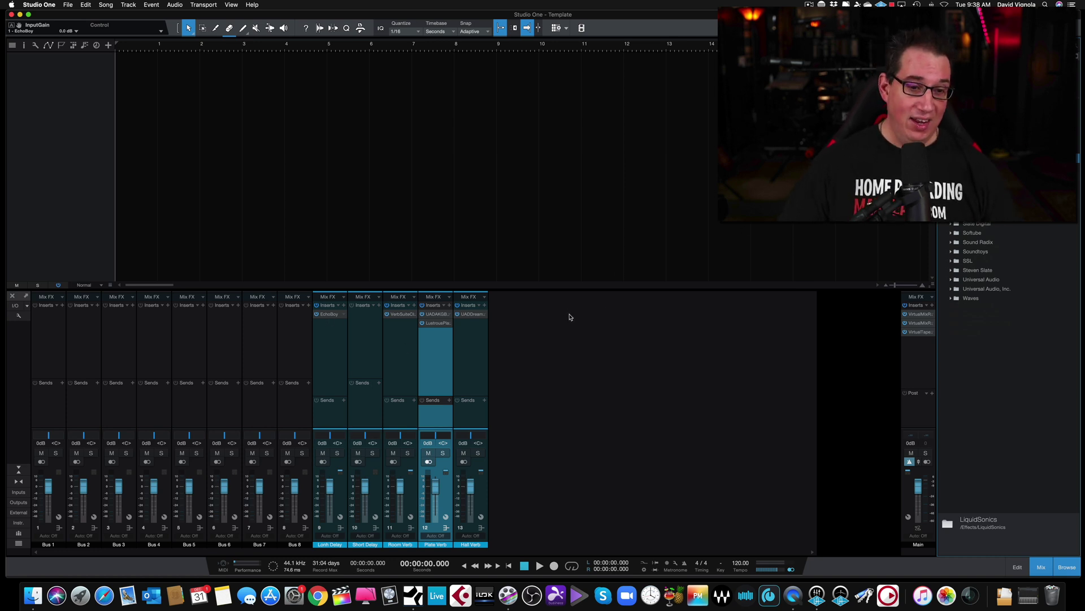
pyautogui.click(242, 350)
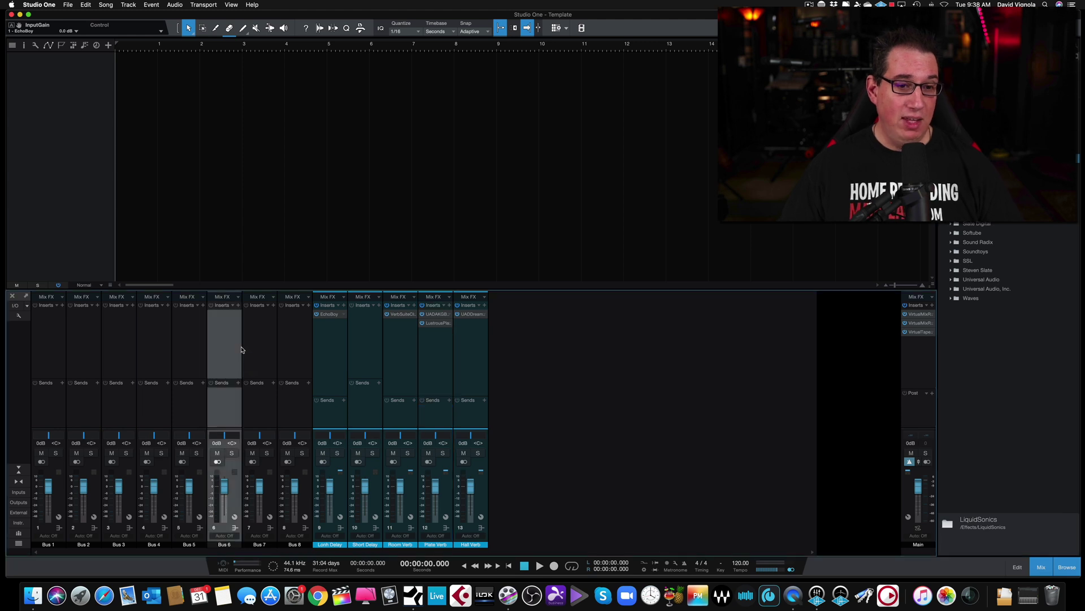
pyautogui.click(197, 344)
pyautogui.click(153, 343)
pyautogui.click(114, 343)
pyautogui.click(84, 342)
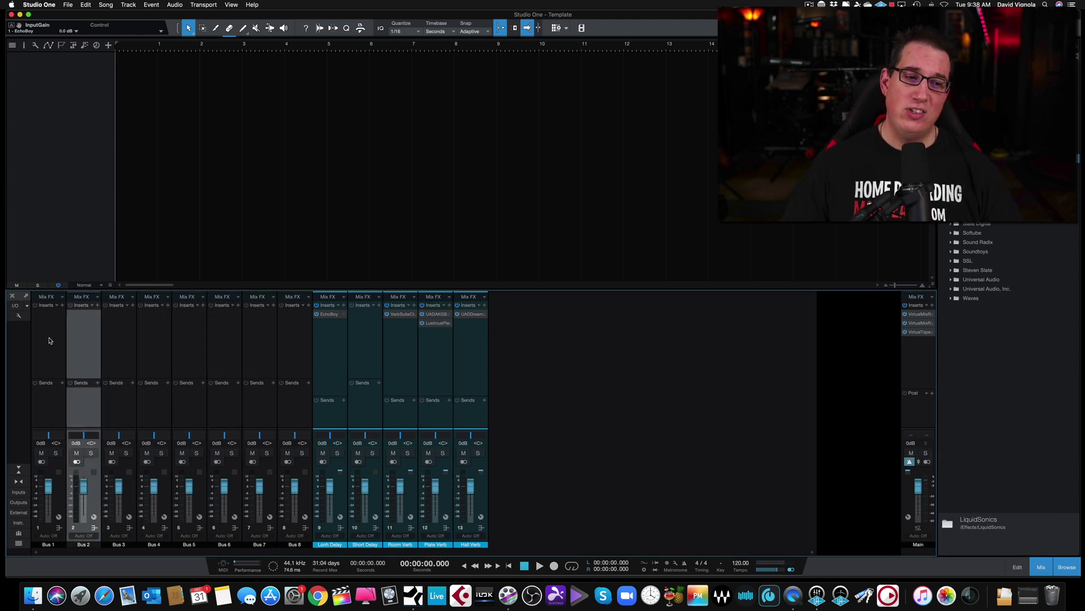
pyautogui.click(39, 340)
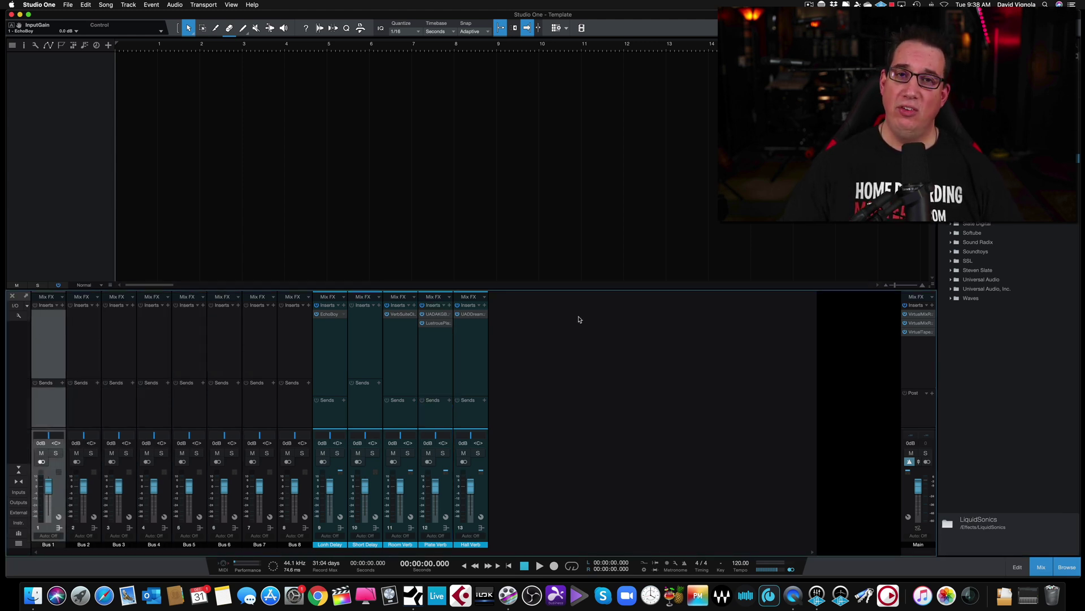
pyautogui.click(468, 363)
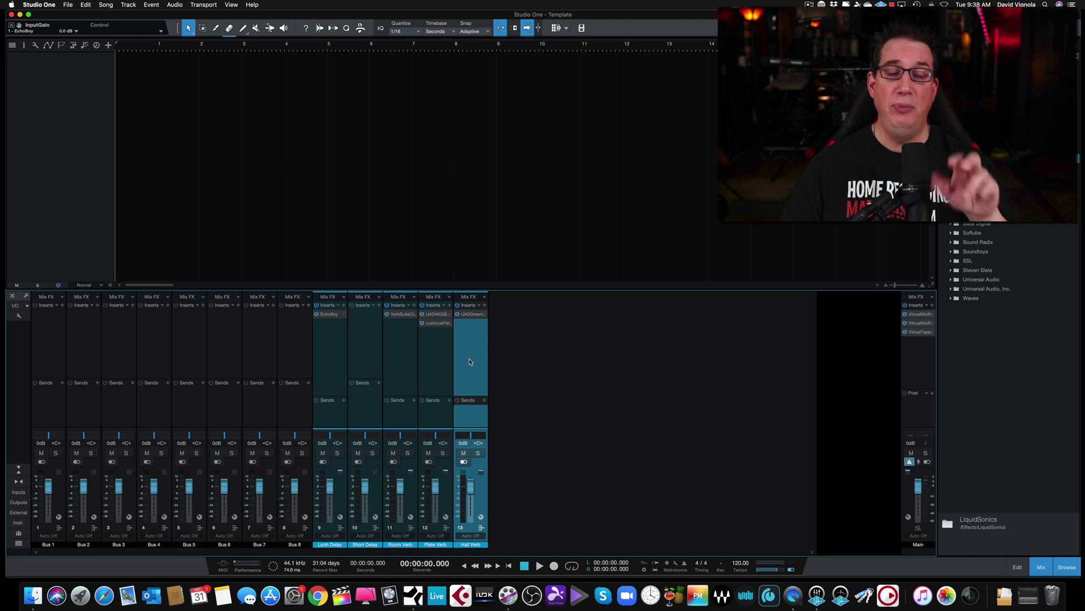
# Step: Start saving the song as a template with the title "mixing with plugs"
pyautogui.click(68, 6)
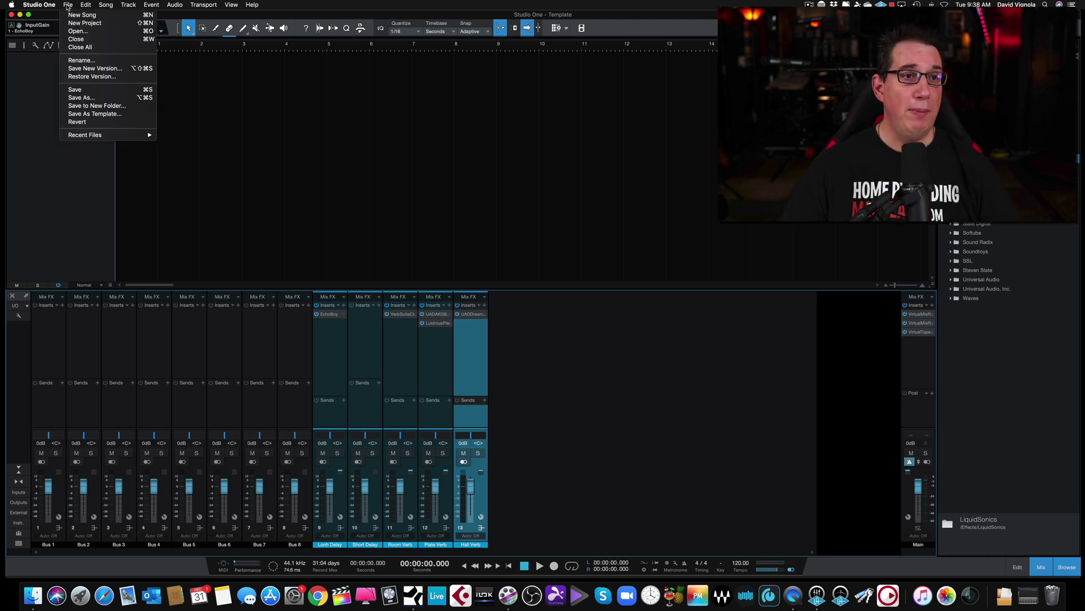
pyautogui.click(78, 114)
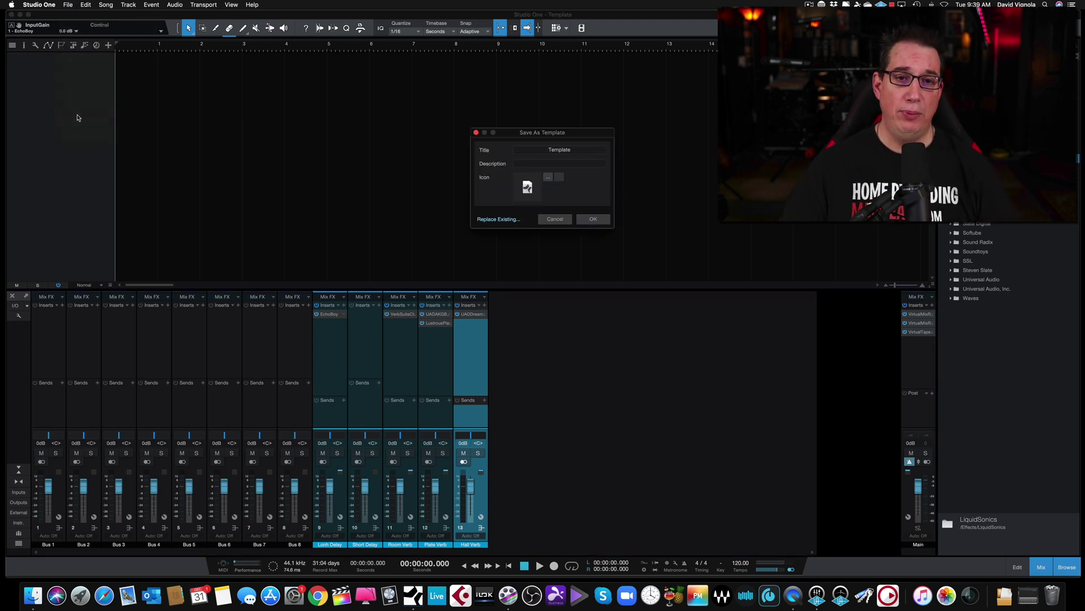
pyautogui.moveTo(509, 133); pyautogui.dragTo(468, 138)
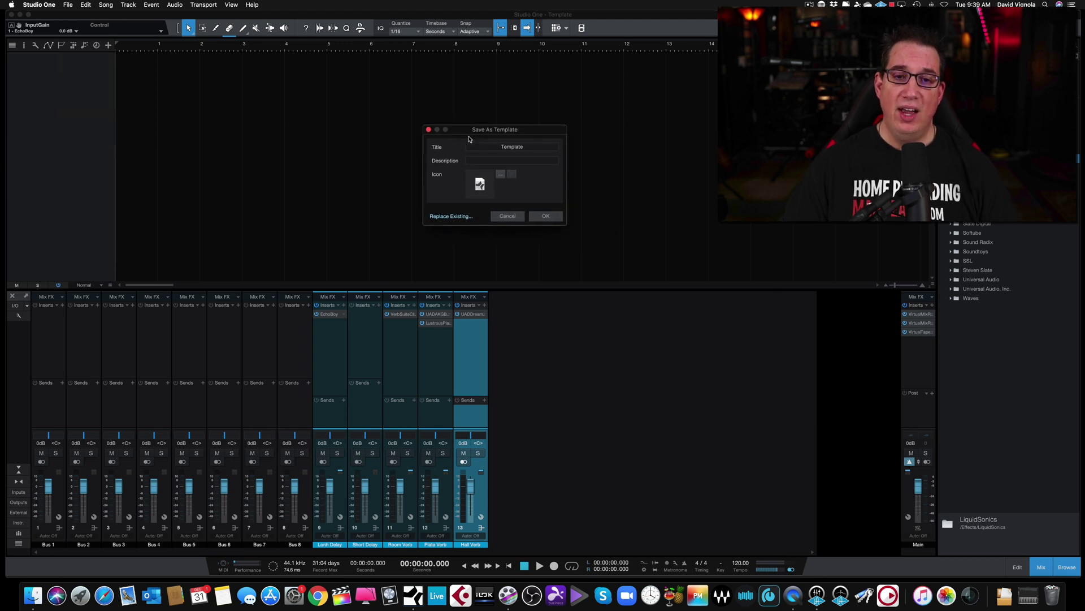
pyautogui.click(507, 148)
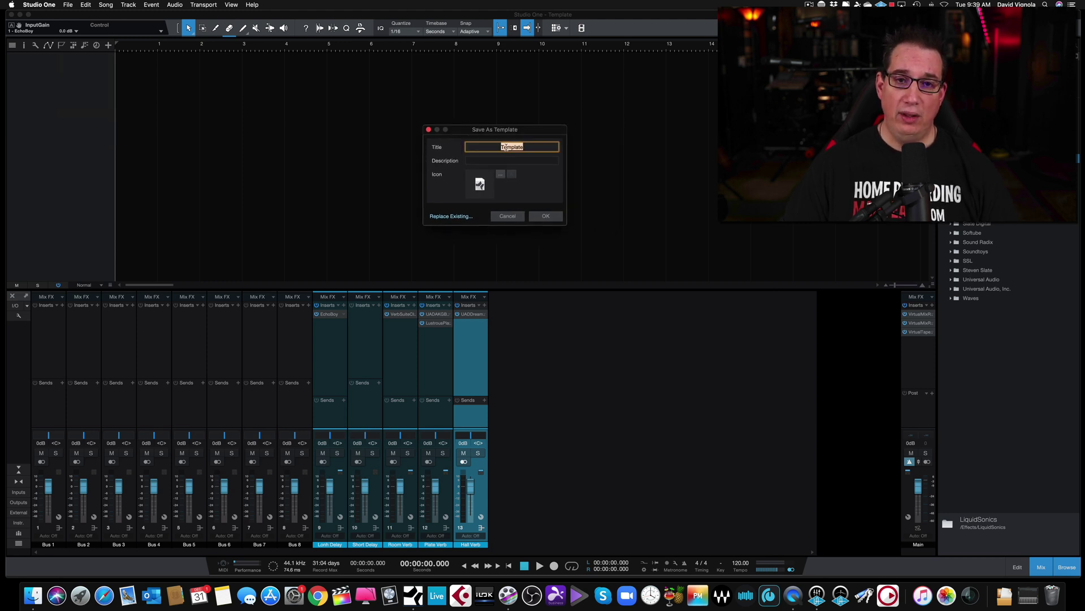
pyautogui.write('mixing w')
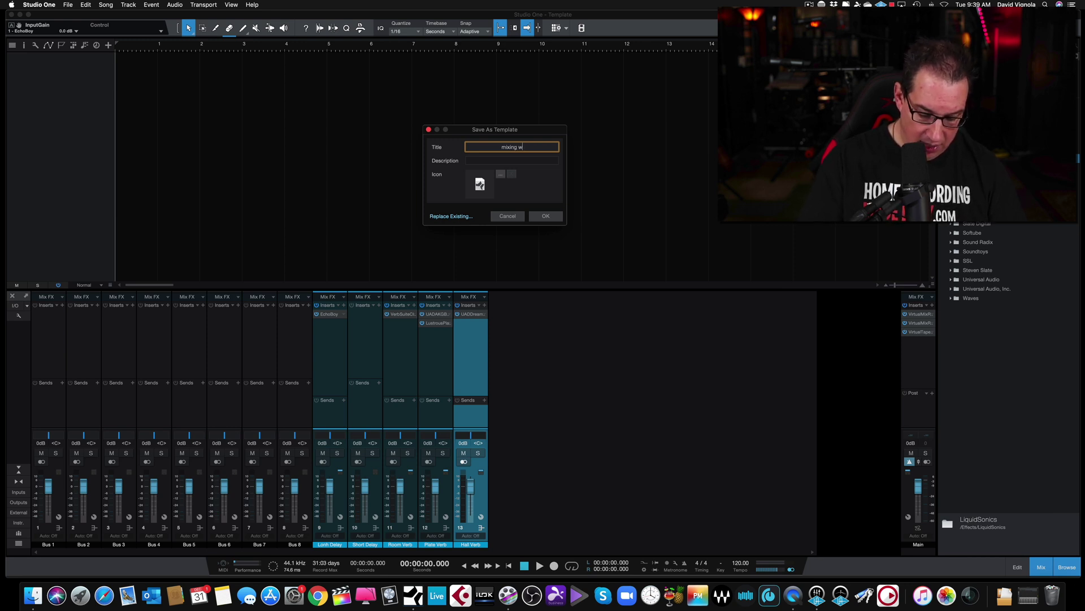
pyautogui.write('ith plugs')
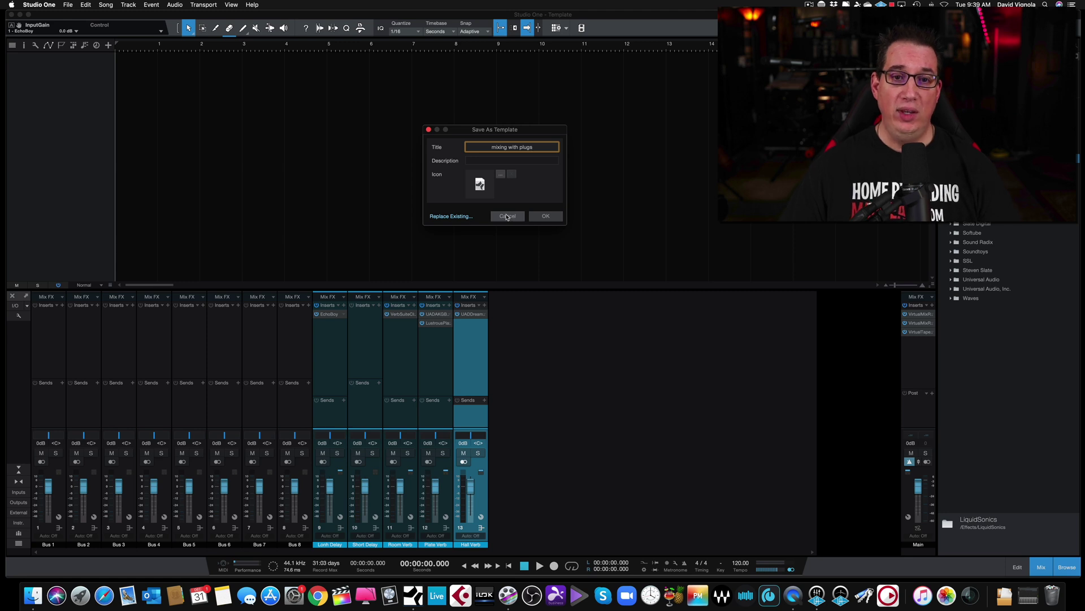
# Step: Choose the existing "Mixing w/ no plugins" template file as the one to replace
pyautogui.click(447, 218)
pyautogui.moveTo(543, 165); pyautogui.dragTo(430, 140)
pyautogui.click(609, 166)
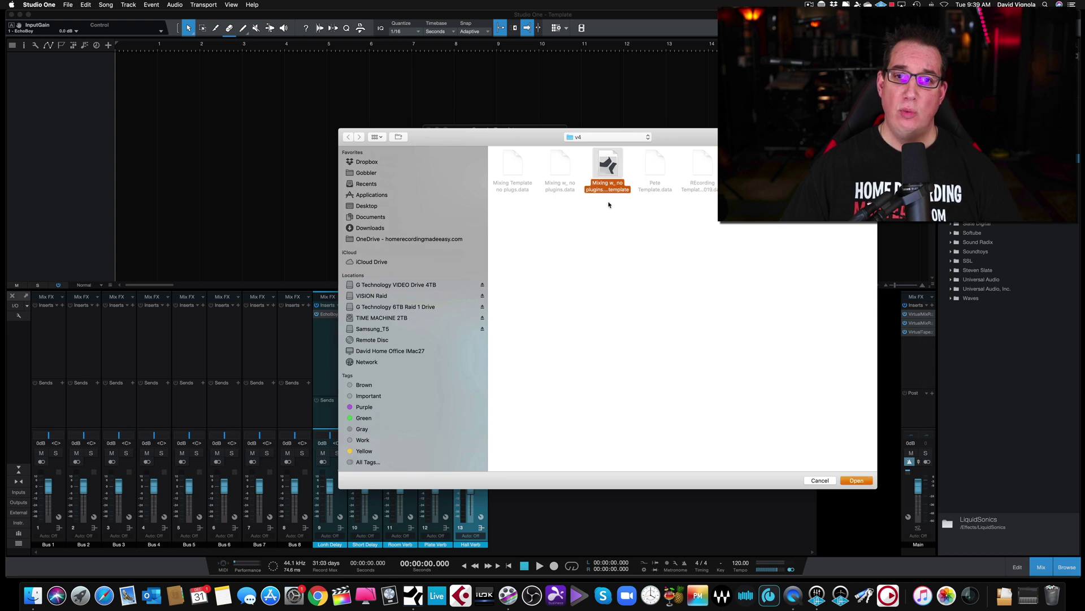
pyautogui.click(857, 480)
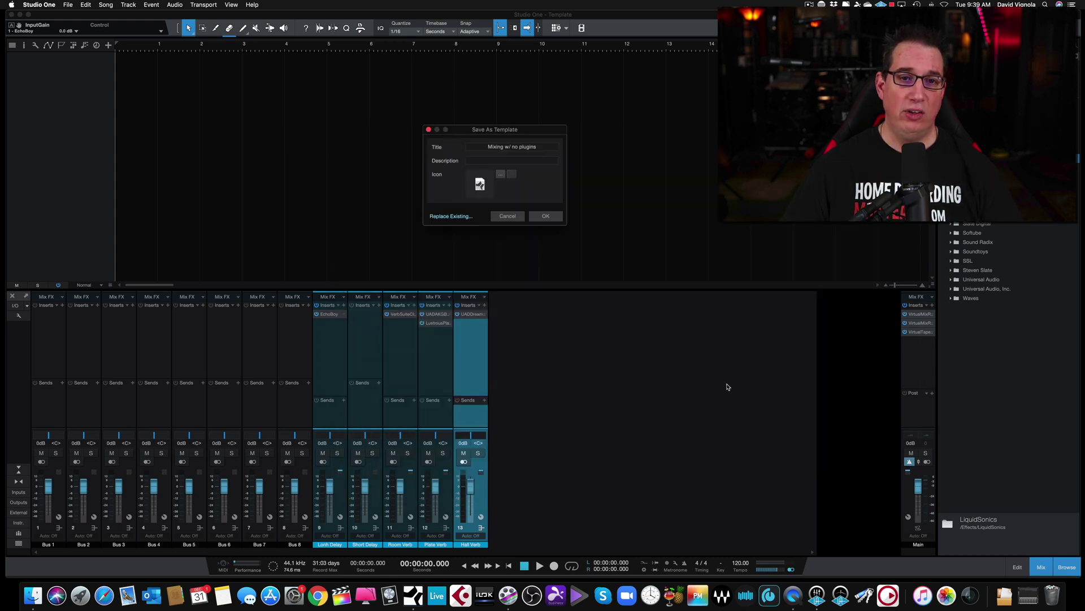
# Step: Change the template's title to "Mixing w/ plugins" and save the template
pyautogui.click(519, 149)
pyautogui.click(542, 148)
pyautogui.press('BackSpace')
pyautogui.press('BackSpace')
pyautogui.press('BackSpace')
pyautogui.press('BackSpace')
pyautogui.press('BackSpace')
pyautogui.press('BackSpace')
pyautogui.press('BackSpace')
pyautogui.press('BackSpace')
pyautogui.press('BackSpace')
pyautogui.press('BackSpace')
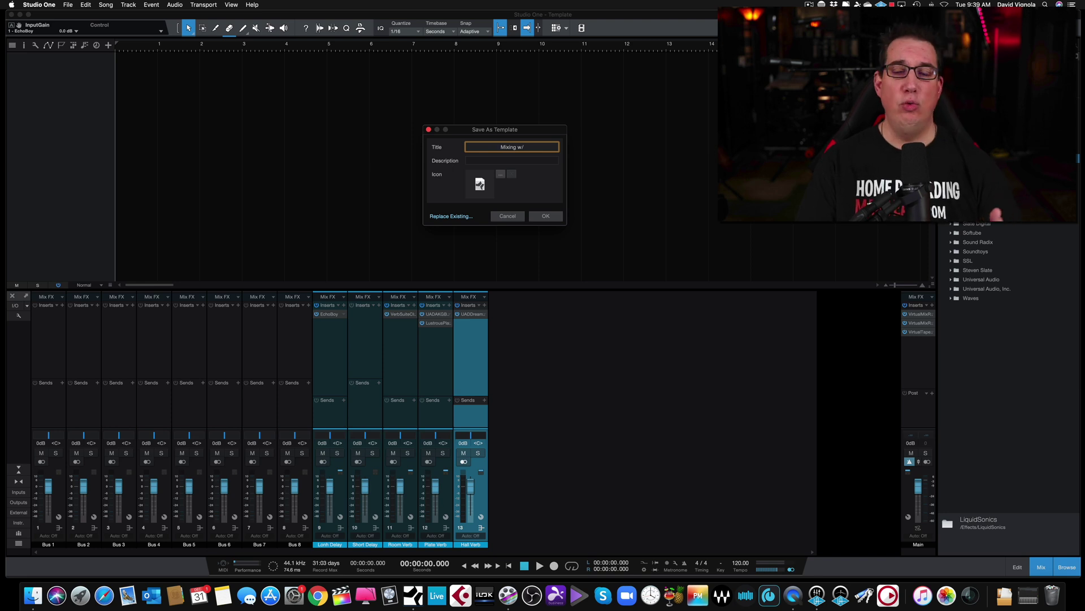
pyautogui.write('plugins')
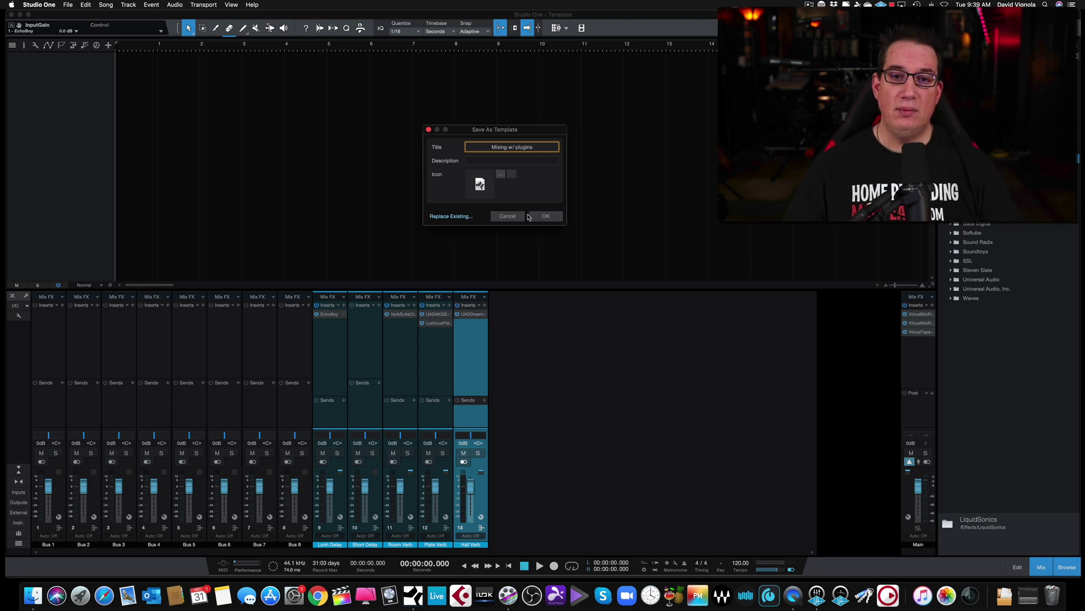
pyautogui.click(537, 217)
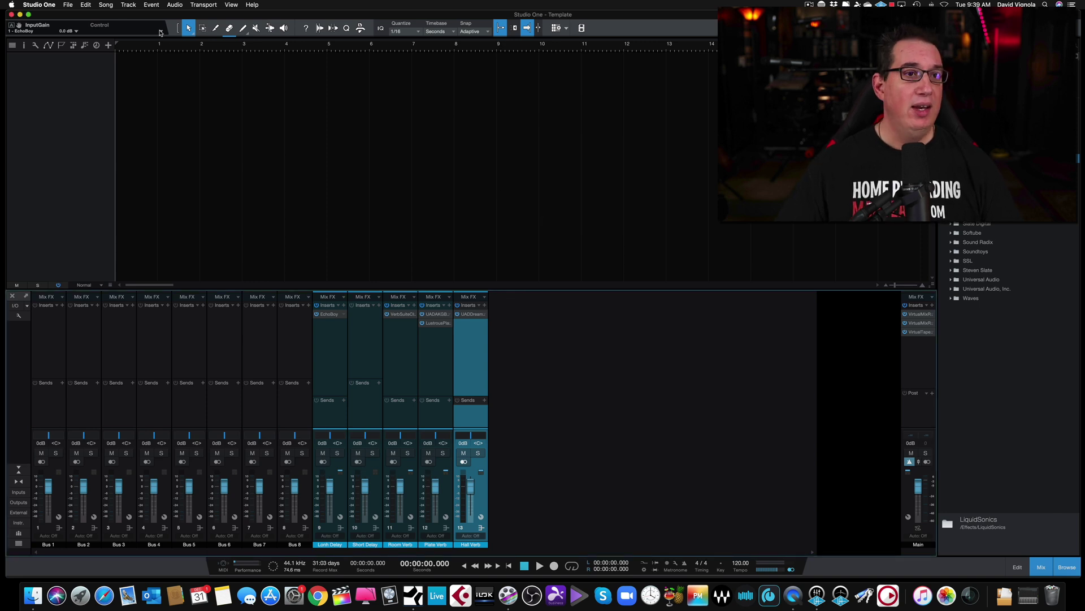
# Step: Close the current song and return to the start page
pyautogui.click(74, 4)
pyautogui.click(74, 39)
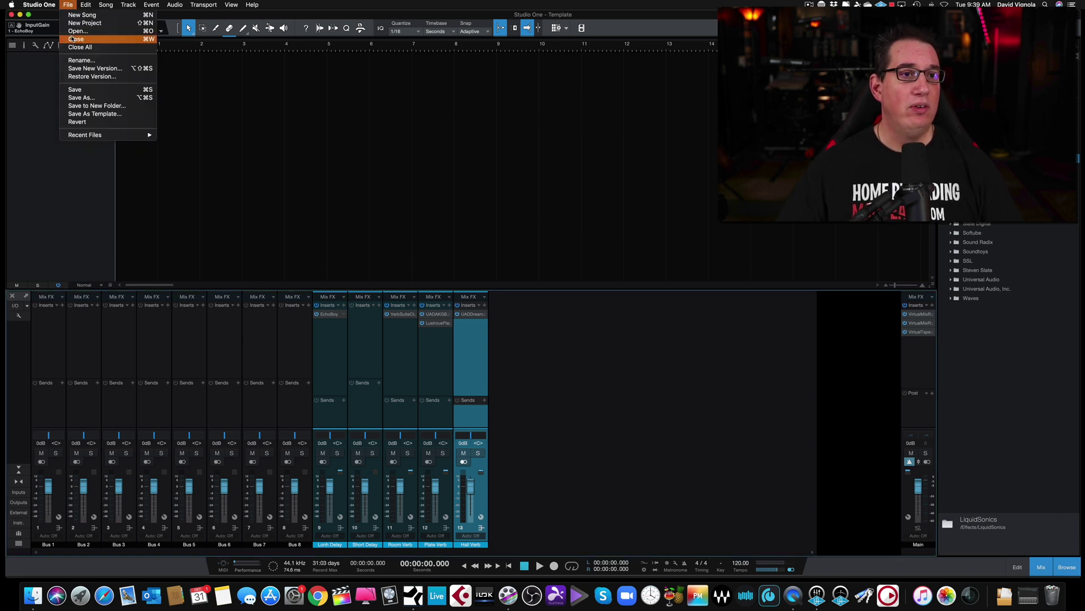
pyautogui.click(513, 189)
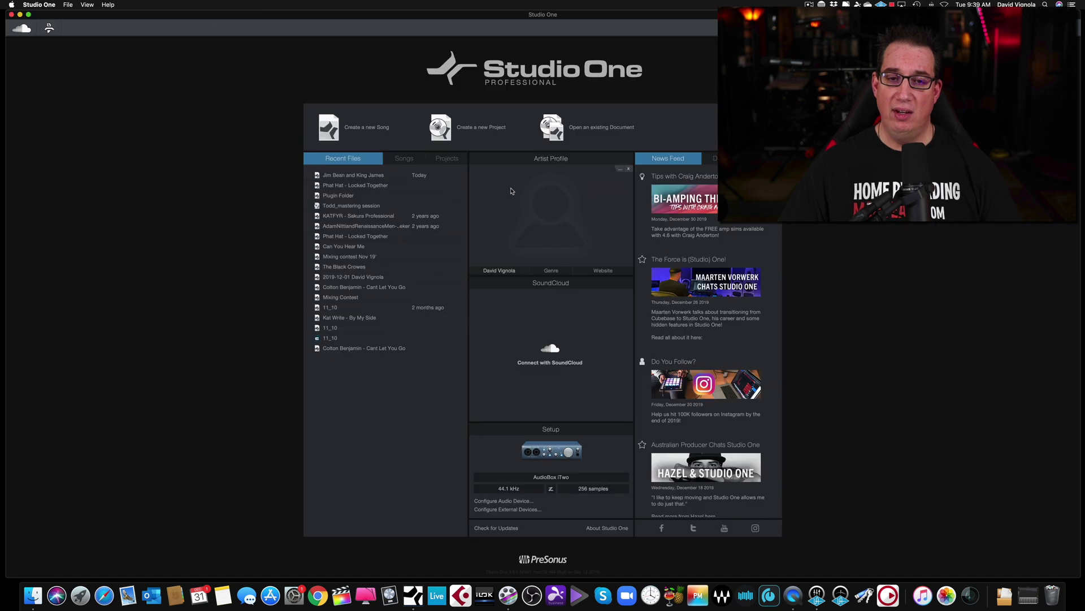
# Step: Create a new song from the user template "Mixing w/ plugins"
pyautogui.click(360, 128)
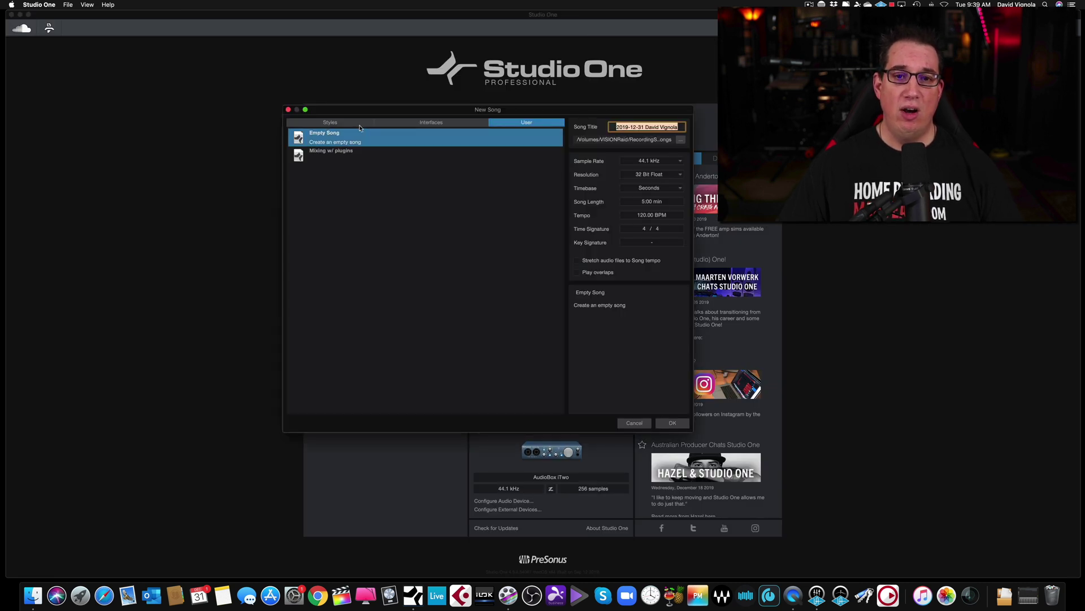
pyautogui.click(330, 156)
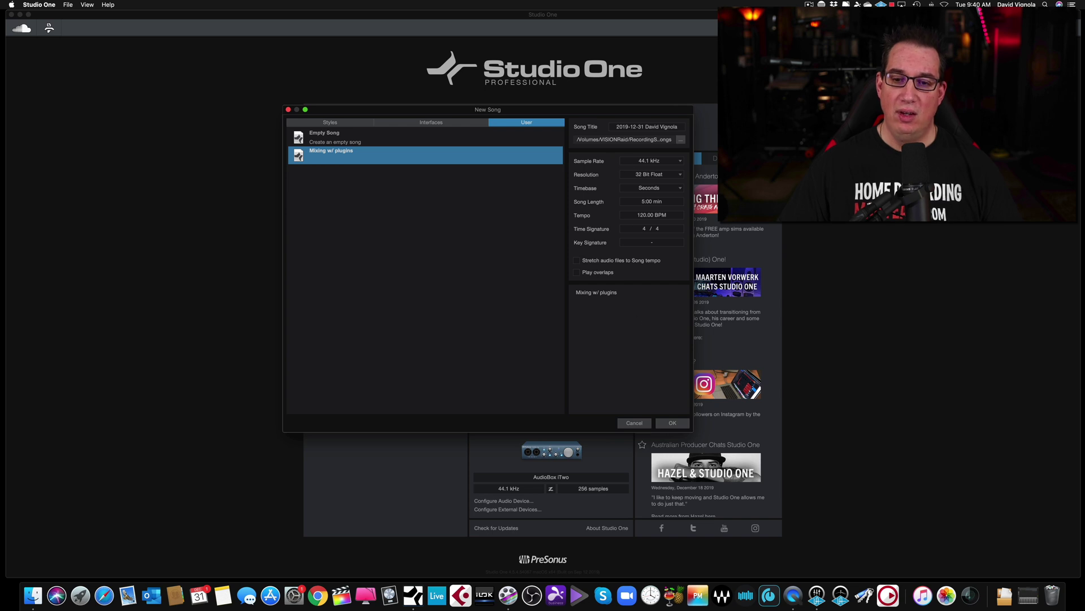
pyautogui.click(672, 422)
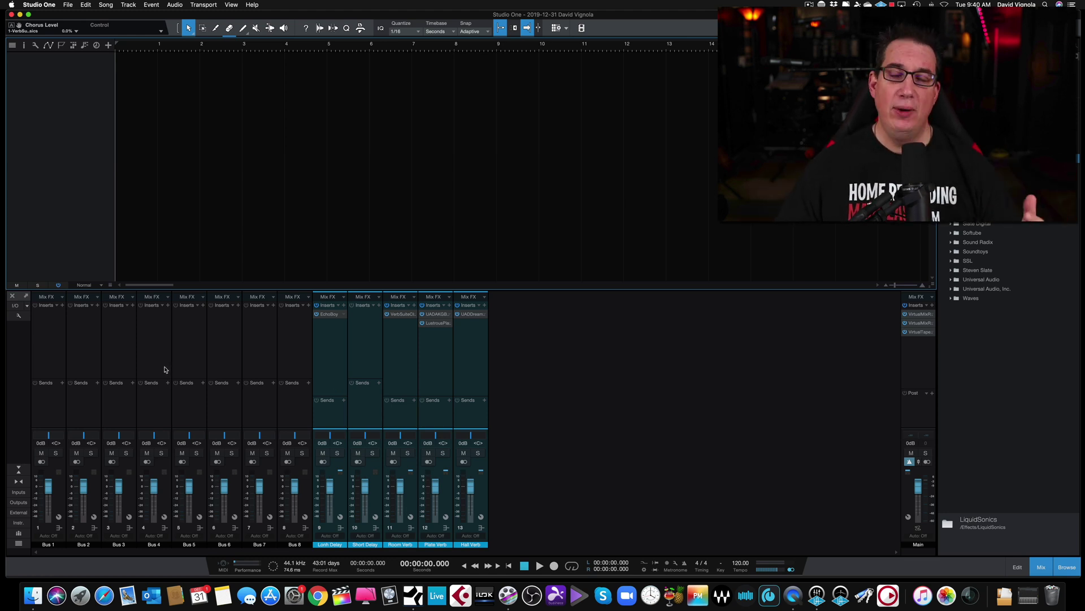
# Step: Set the playback device in the audio preferences to Universal Audio Thunderbolt
pyautogui.click(68, 5)
pyautogui.moveTo(48, 6)
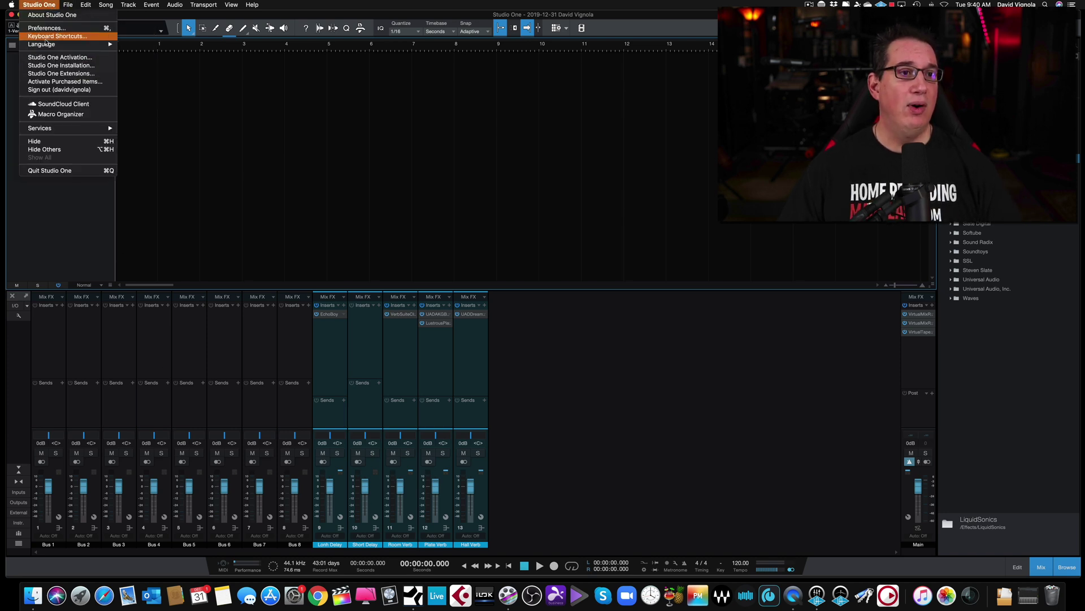
pyautogui.click(49, 30)
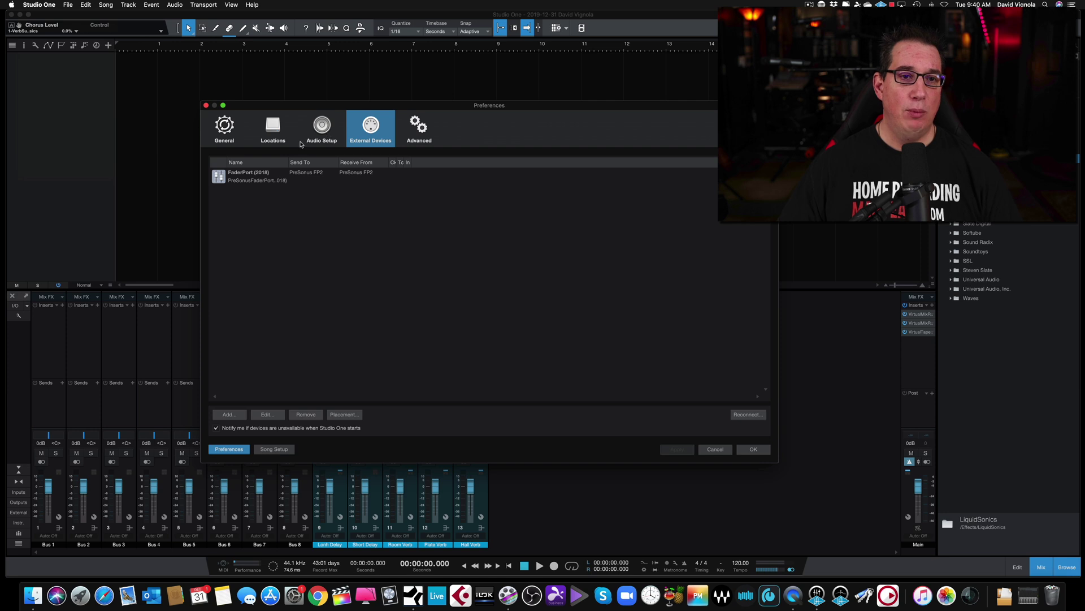
pyautogui.click(319, 129)
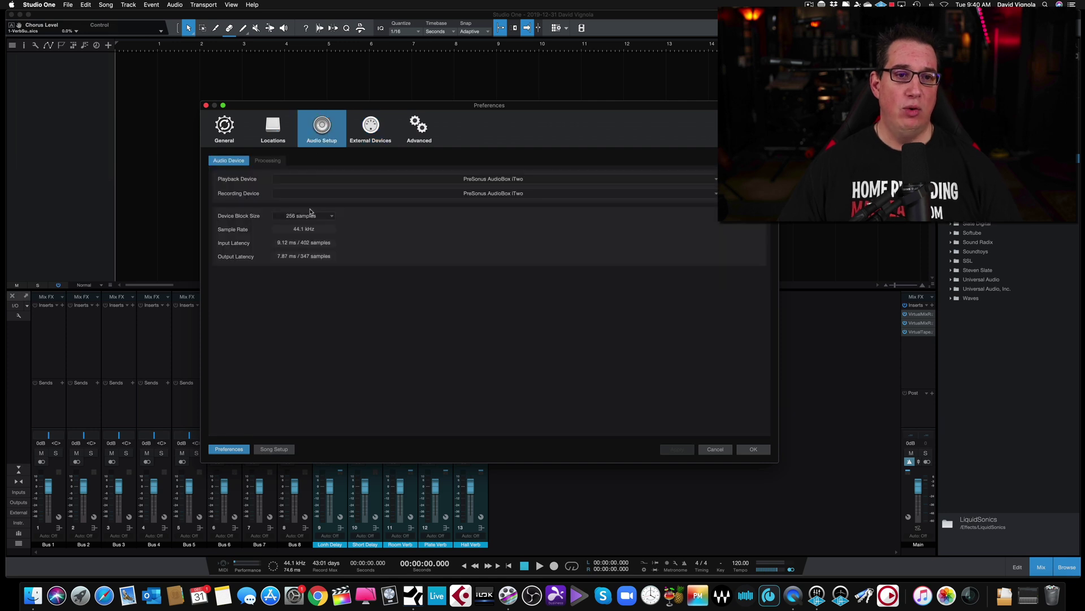
pyautogui.click(454, 182)
pyautogui.click(422, 252)
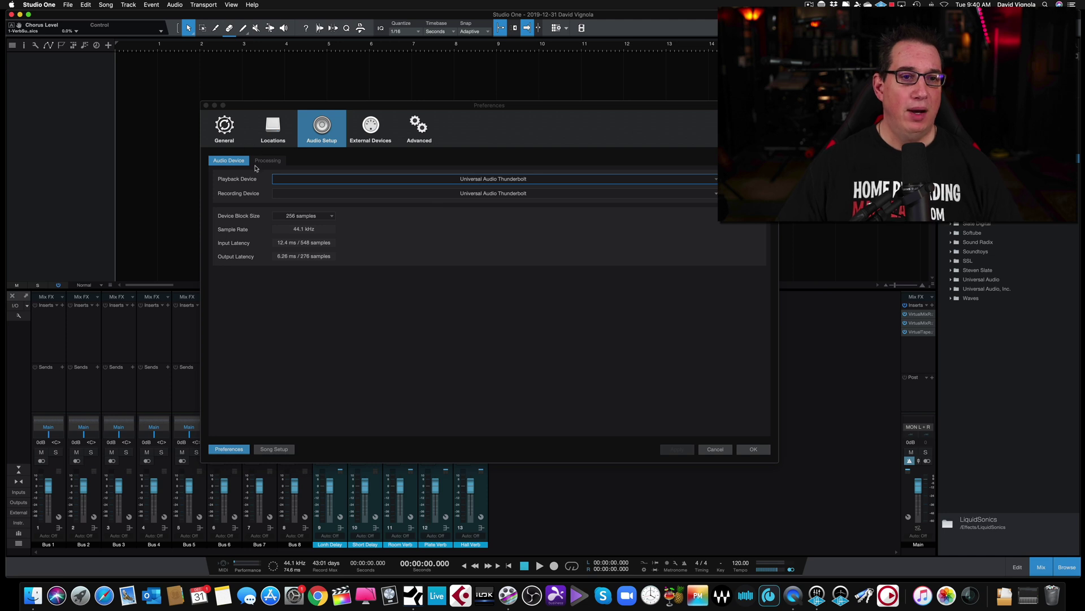
# Step: Review the song's audio input routing for the interface and close the setup without changing the routing
pyautogui.click(267, 450)
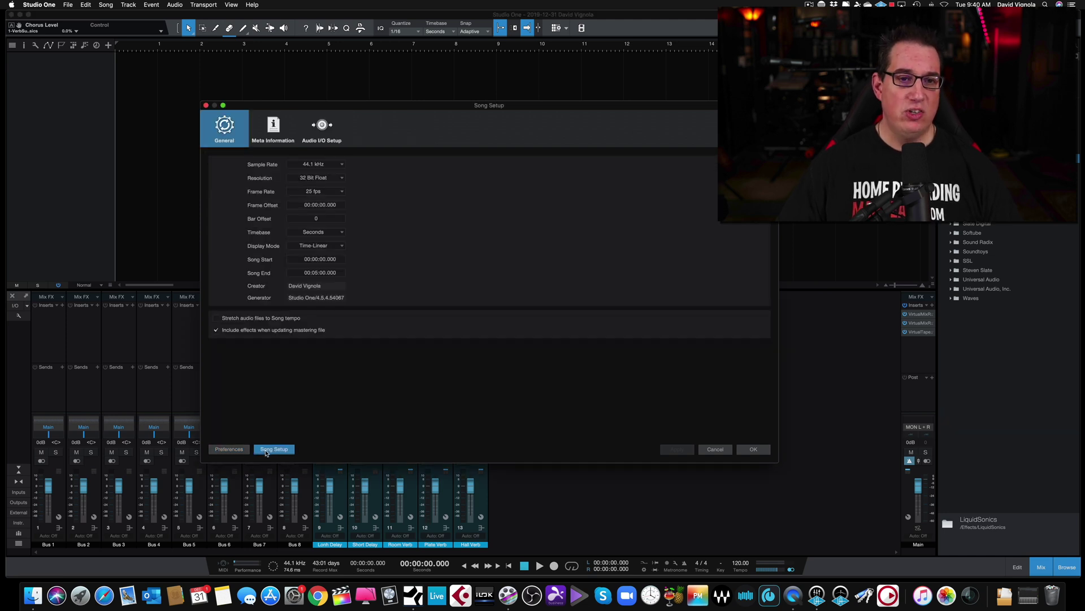
pyautogui.click(323, 126)
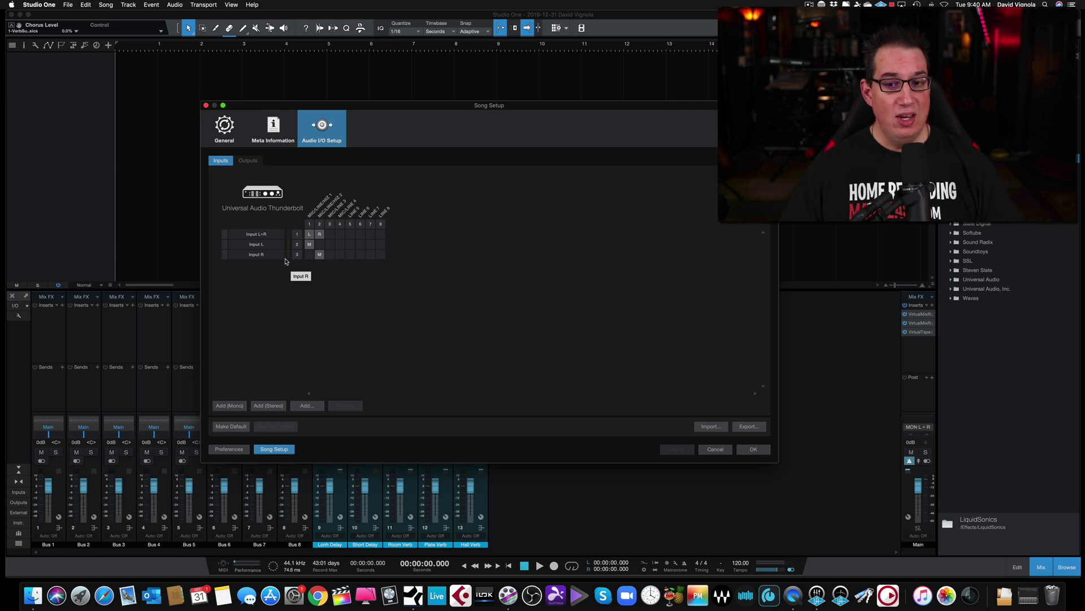
pyautogui.click(716, 450)
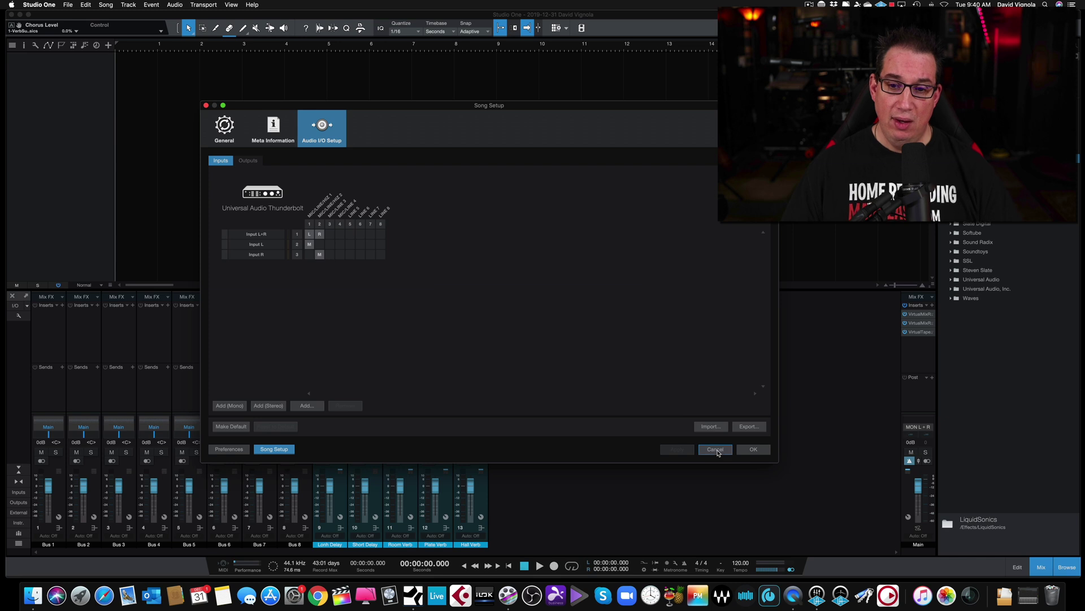
# Step: Add one mono audio track named "Vocal" with Input L as its input and Main as its output
pyautogui.rightClick(43, 97)
pyautogui.click(69, 100)
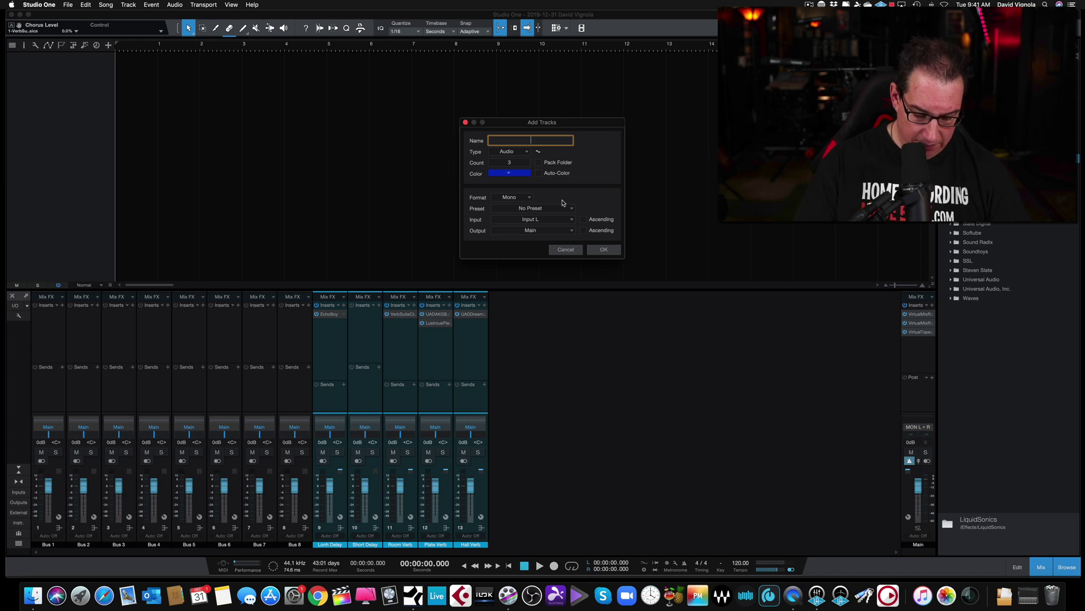
pyautogui.write('Vocal')
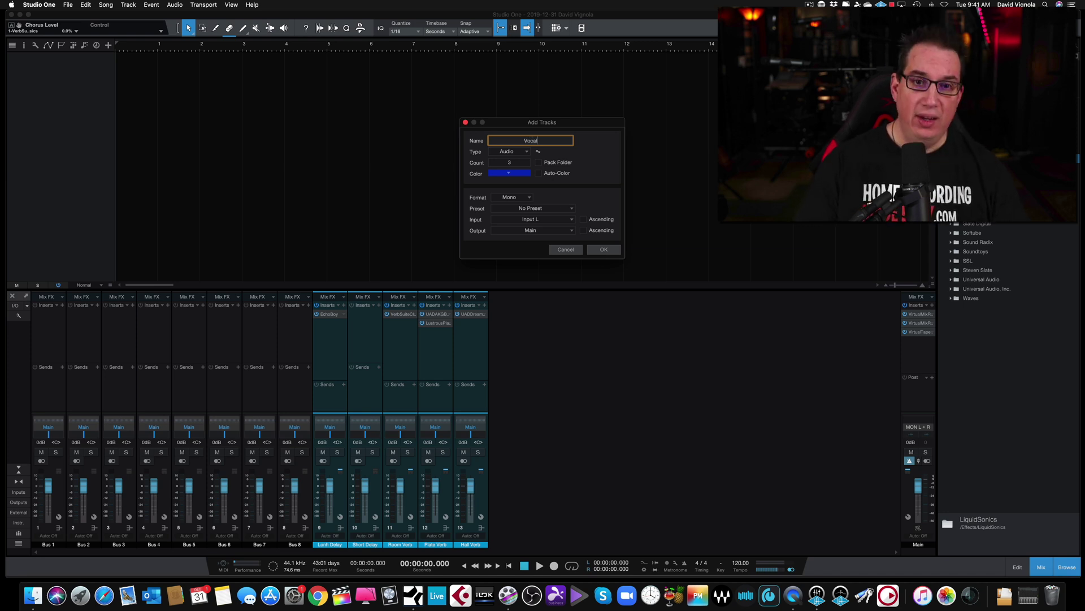
pyautogui.click(510, 162)
pyautogui.write('11')
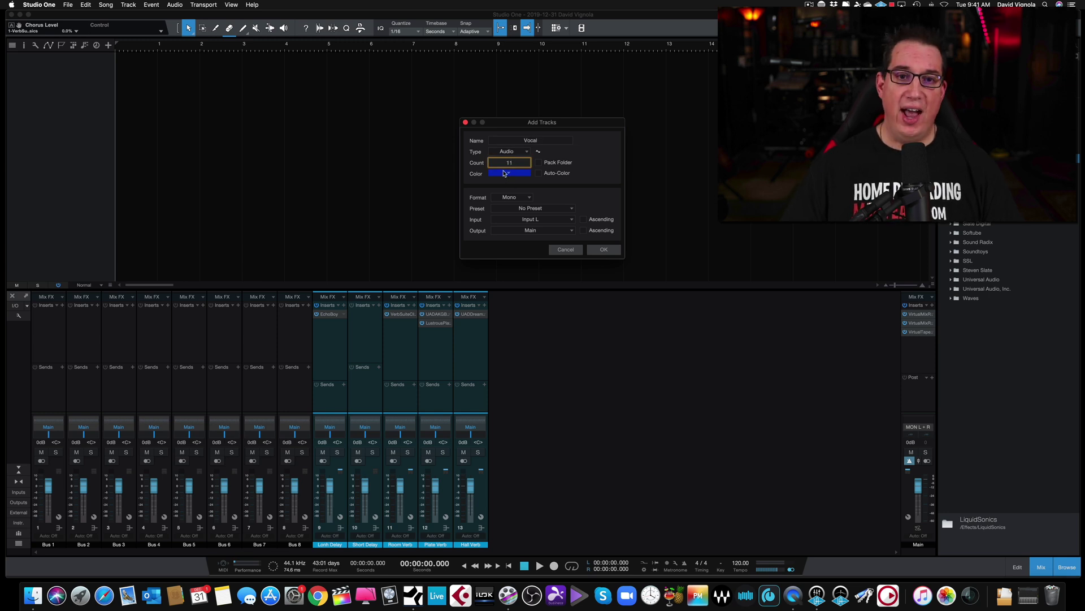
pyautogui.press('BackSpace')
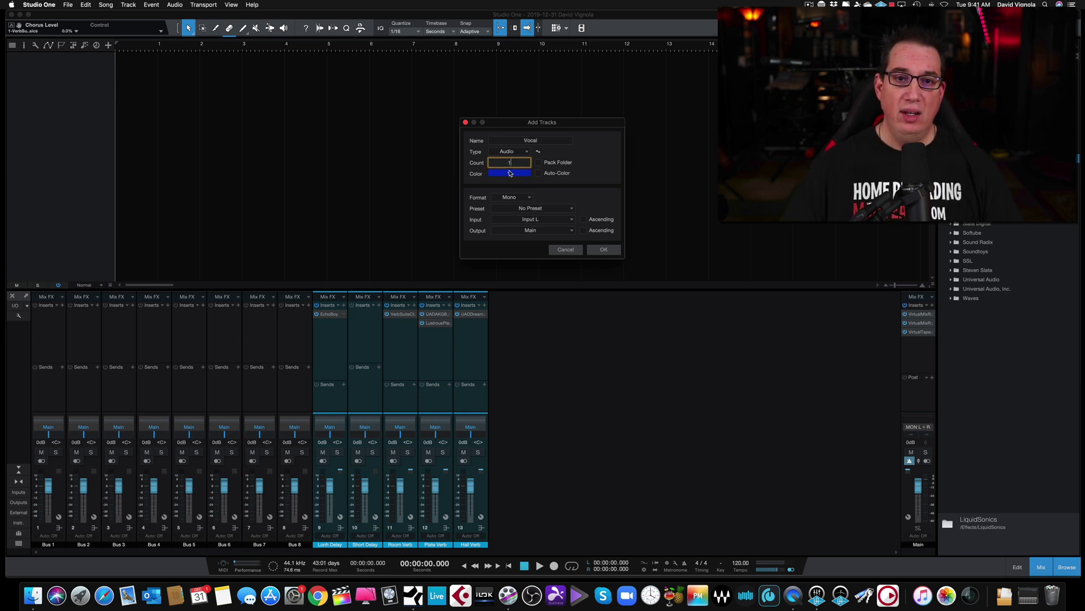
pyautogui.click(558, 222)
pyautogui.click(553, 230)
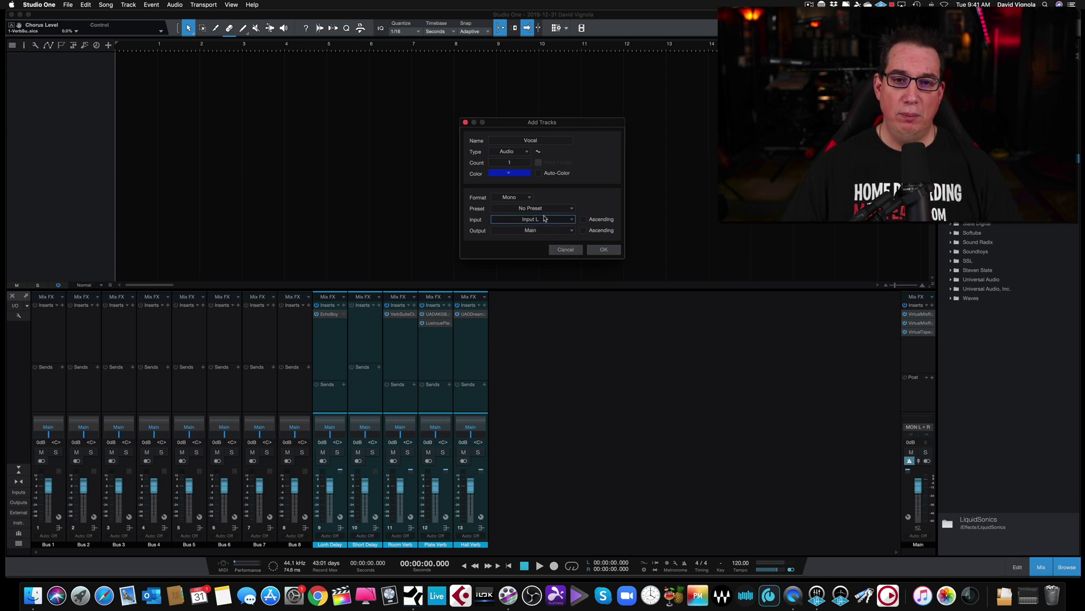
pyautogui.click(605, 250)
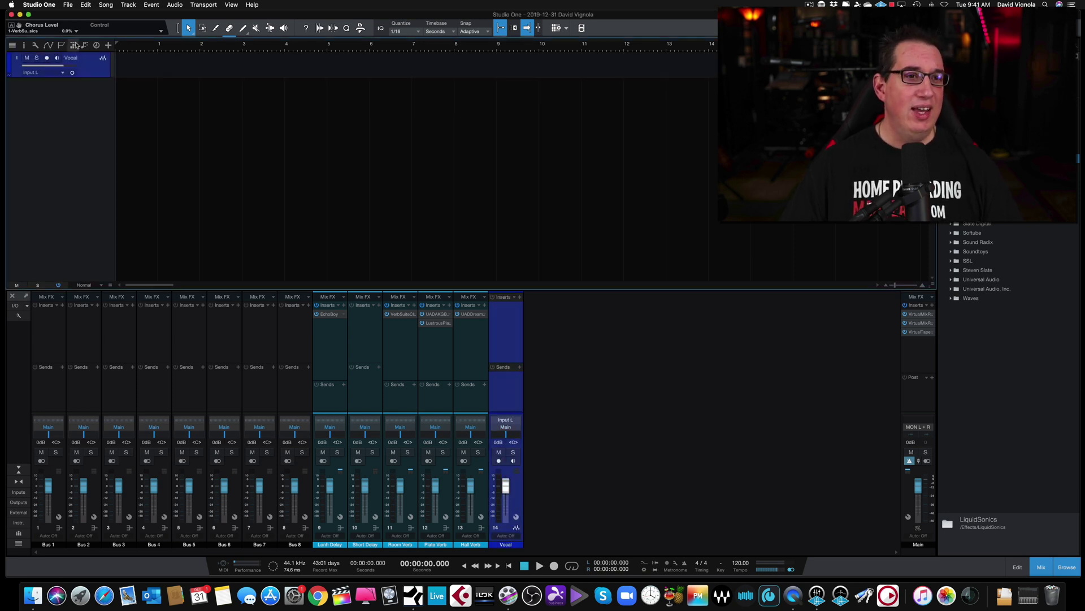
# Step: Increase the Vocal track's height and widen the track list in the arrangement
pyautogui.moveTo(87, 77); pyautogui.dragTo(87, 98)
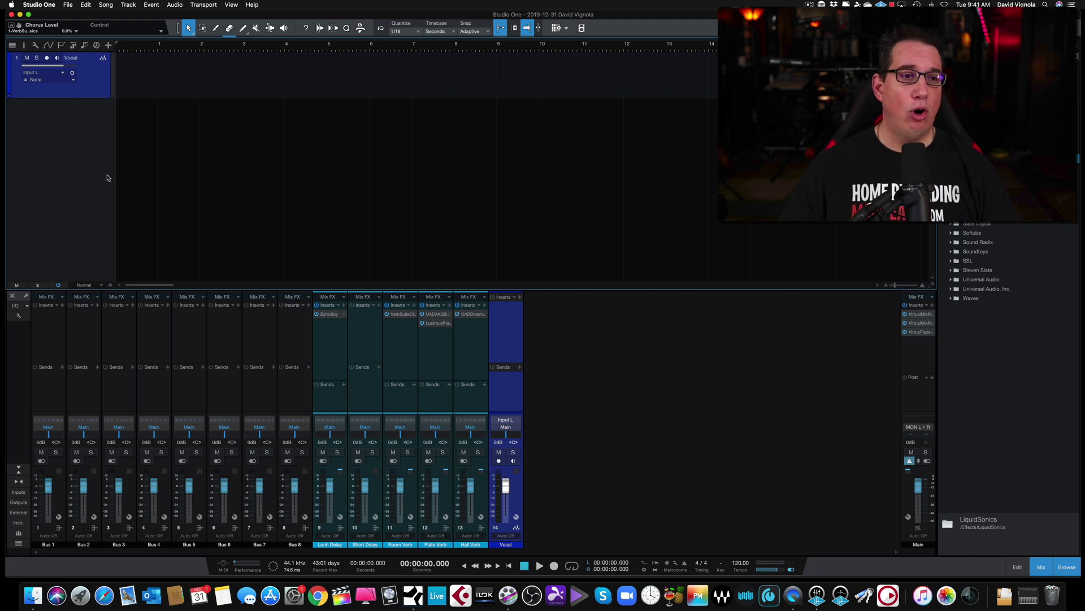
pyautogui.moveTo(114, 176); pyautogui.dragTo(170, 183)
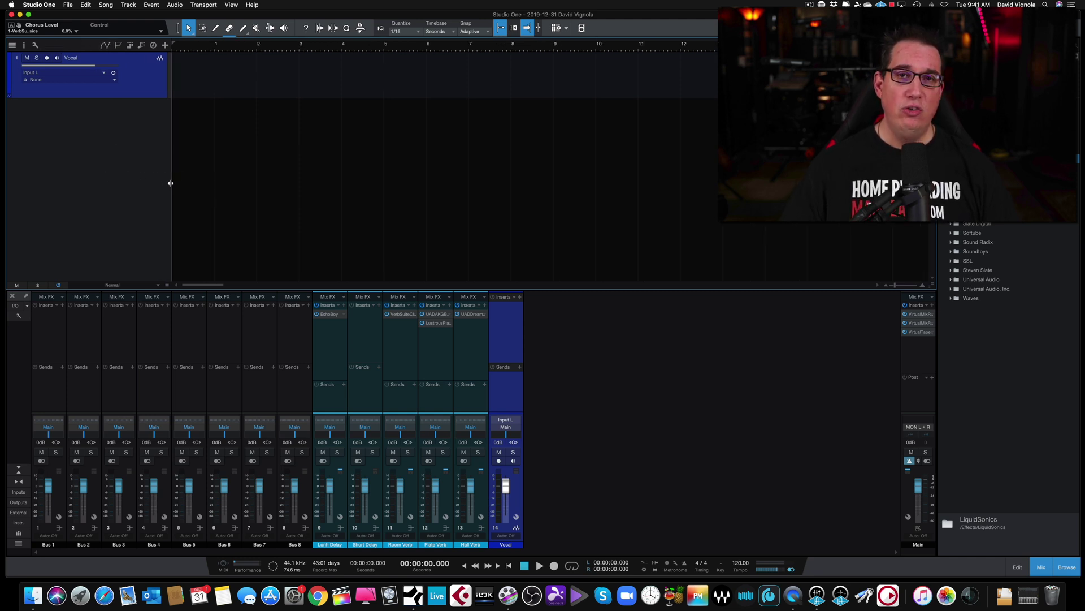